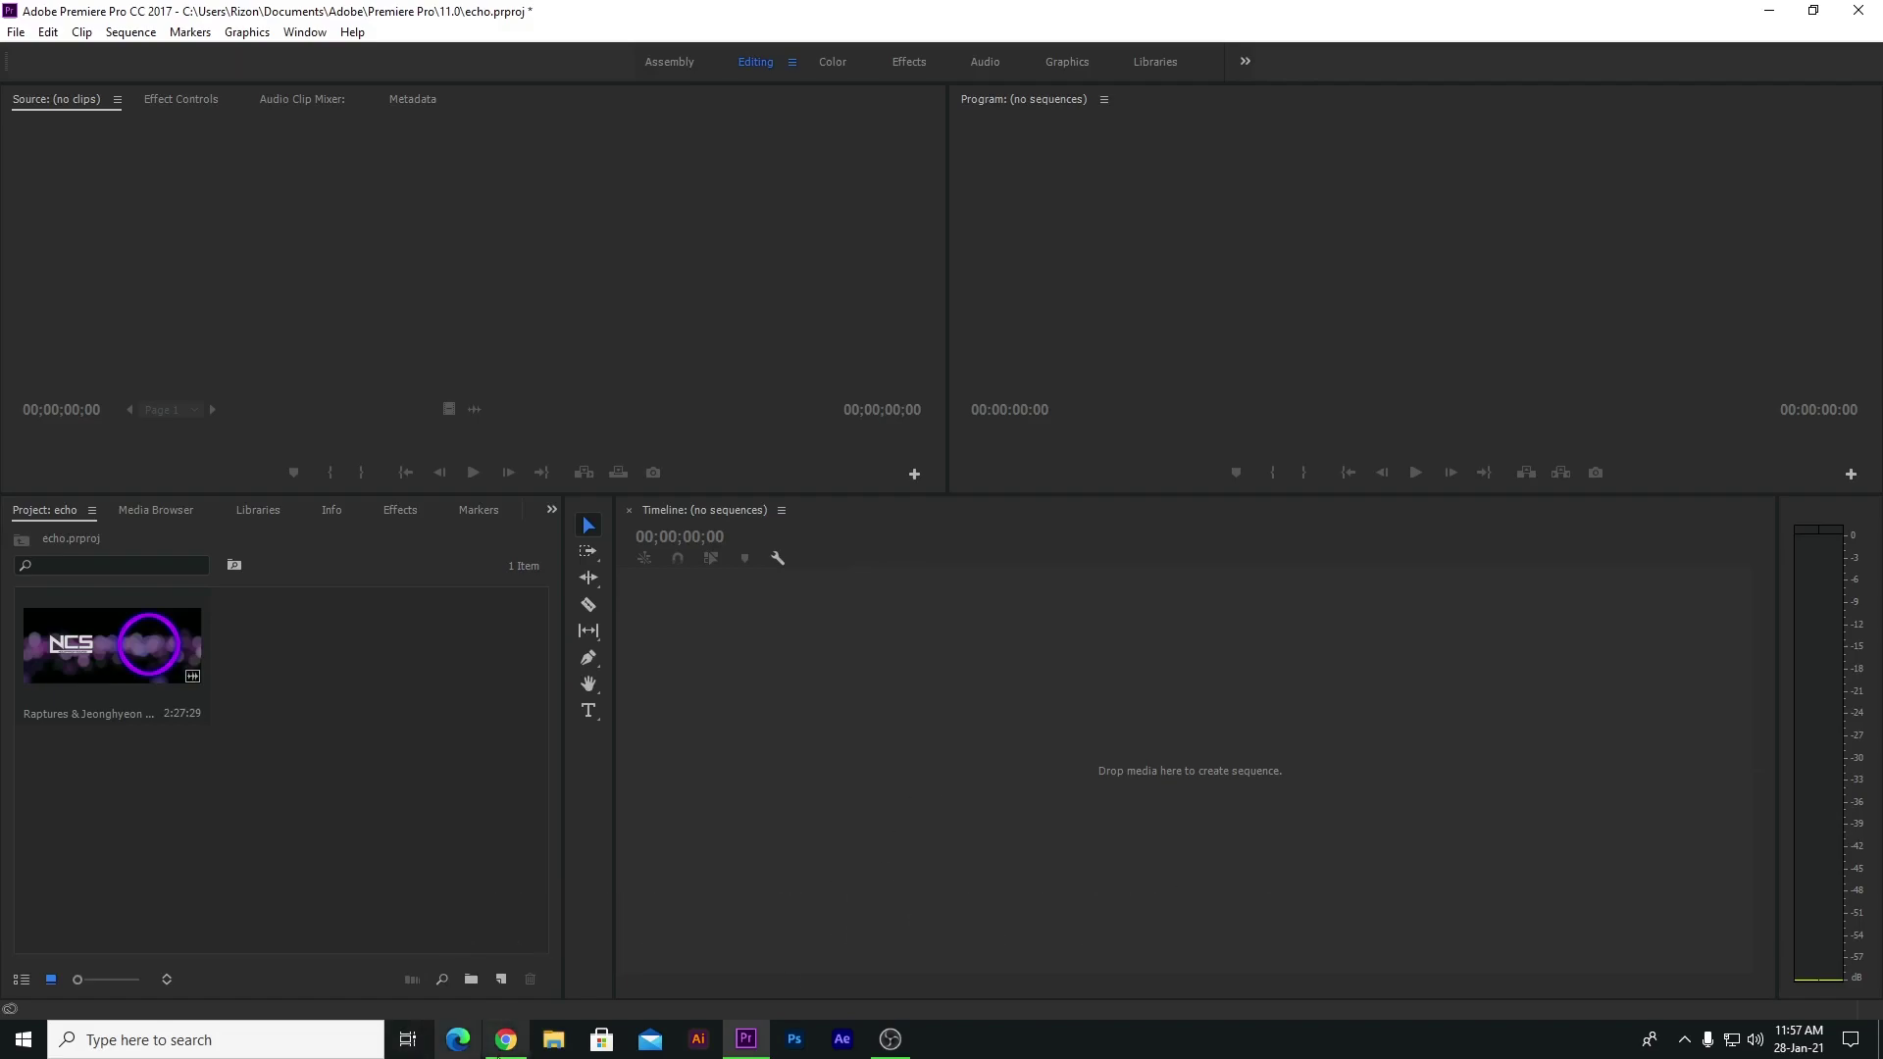
- Switch to Chrome and play the YouTube reference video, replaying the passage from about 0:28 to 0:34
left_click(506, 1038)
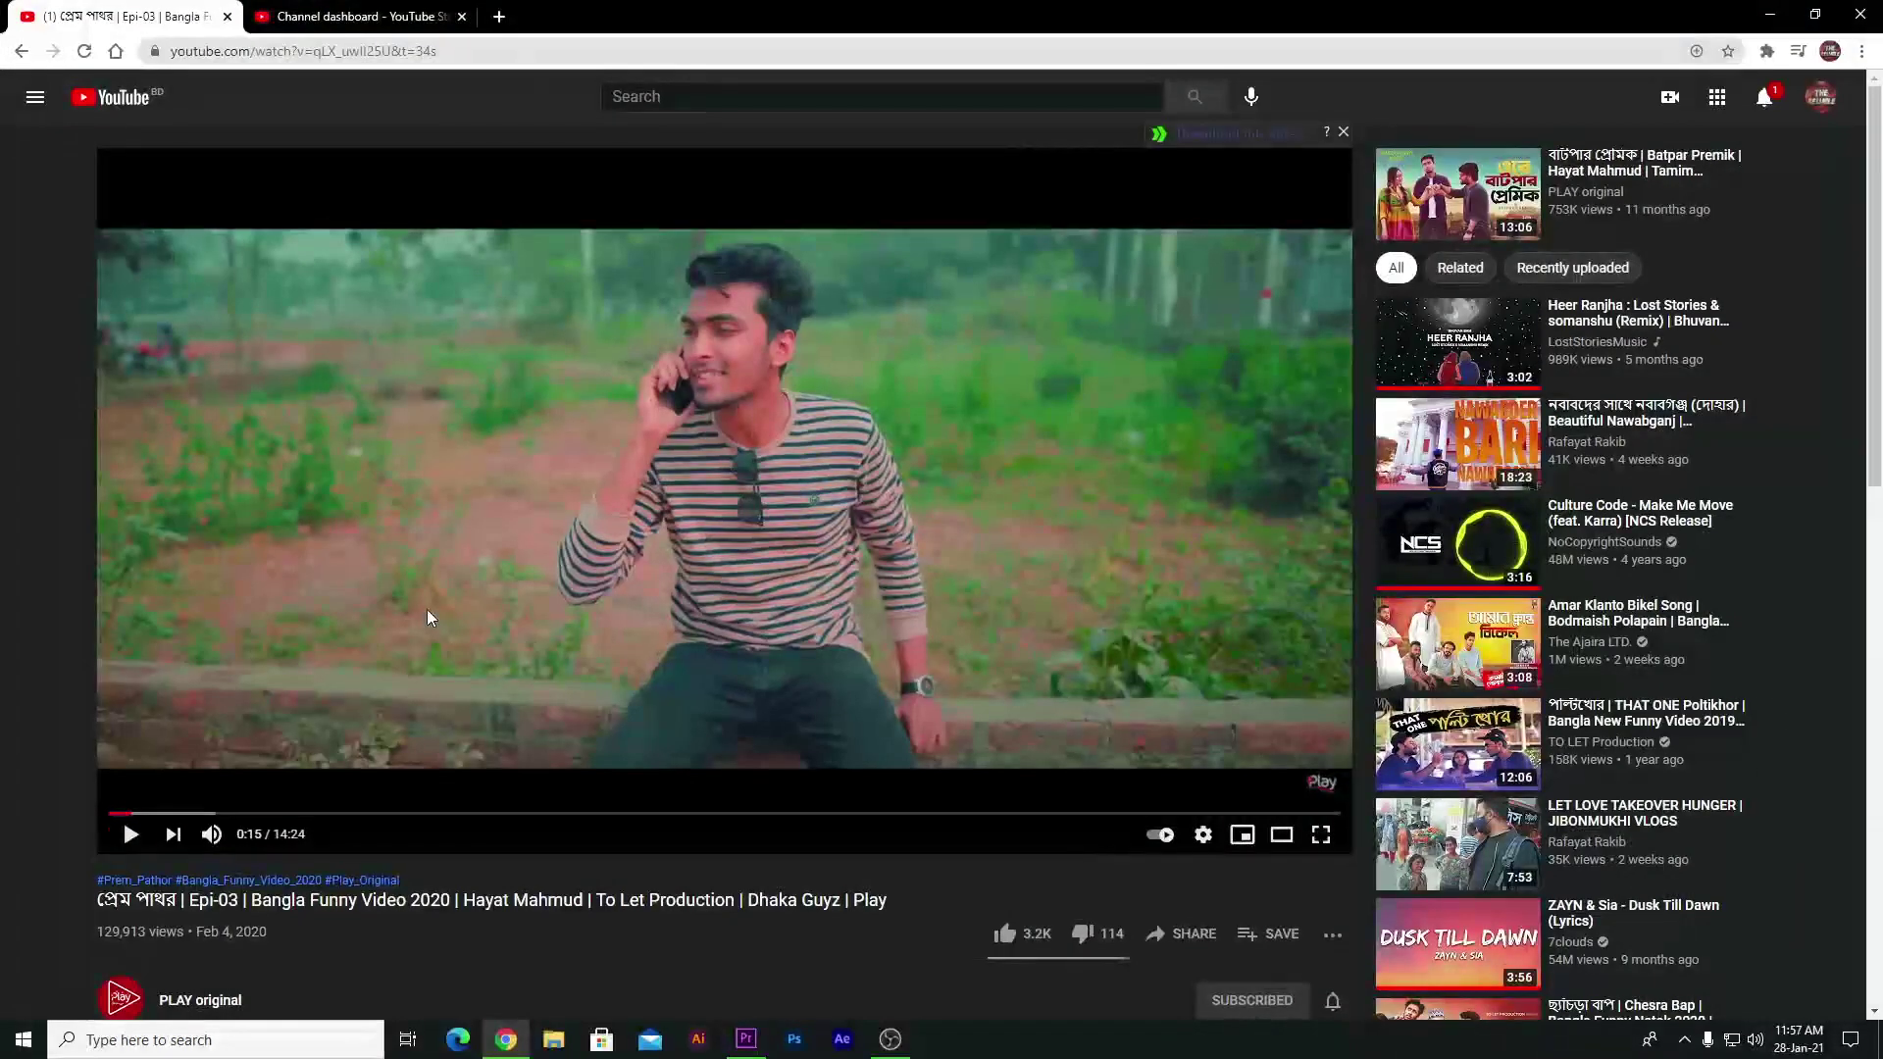
left_click(130, 835)
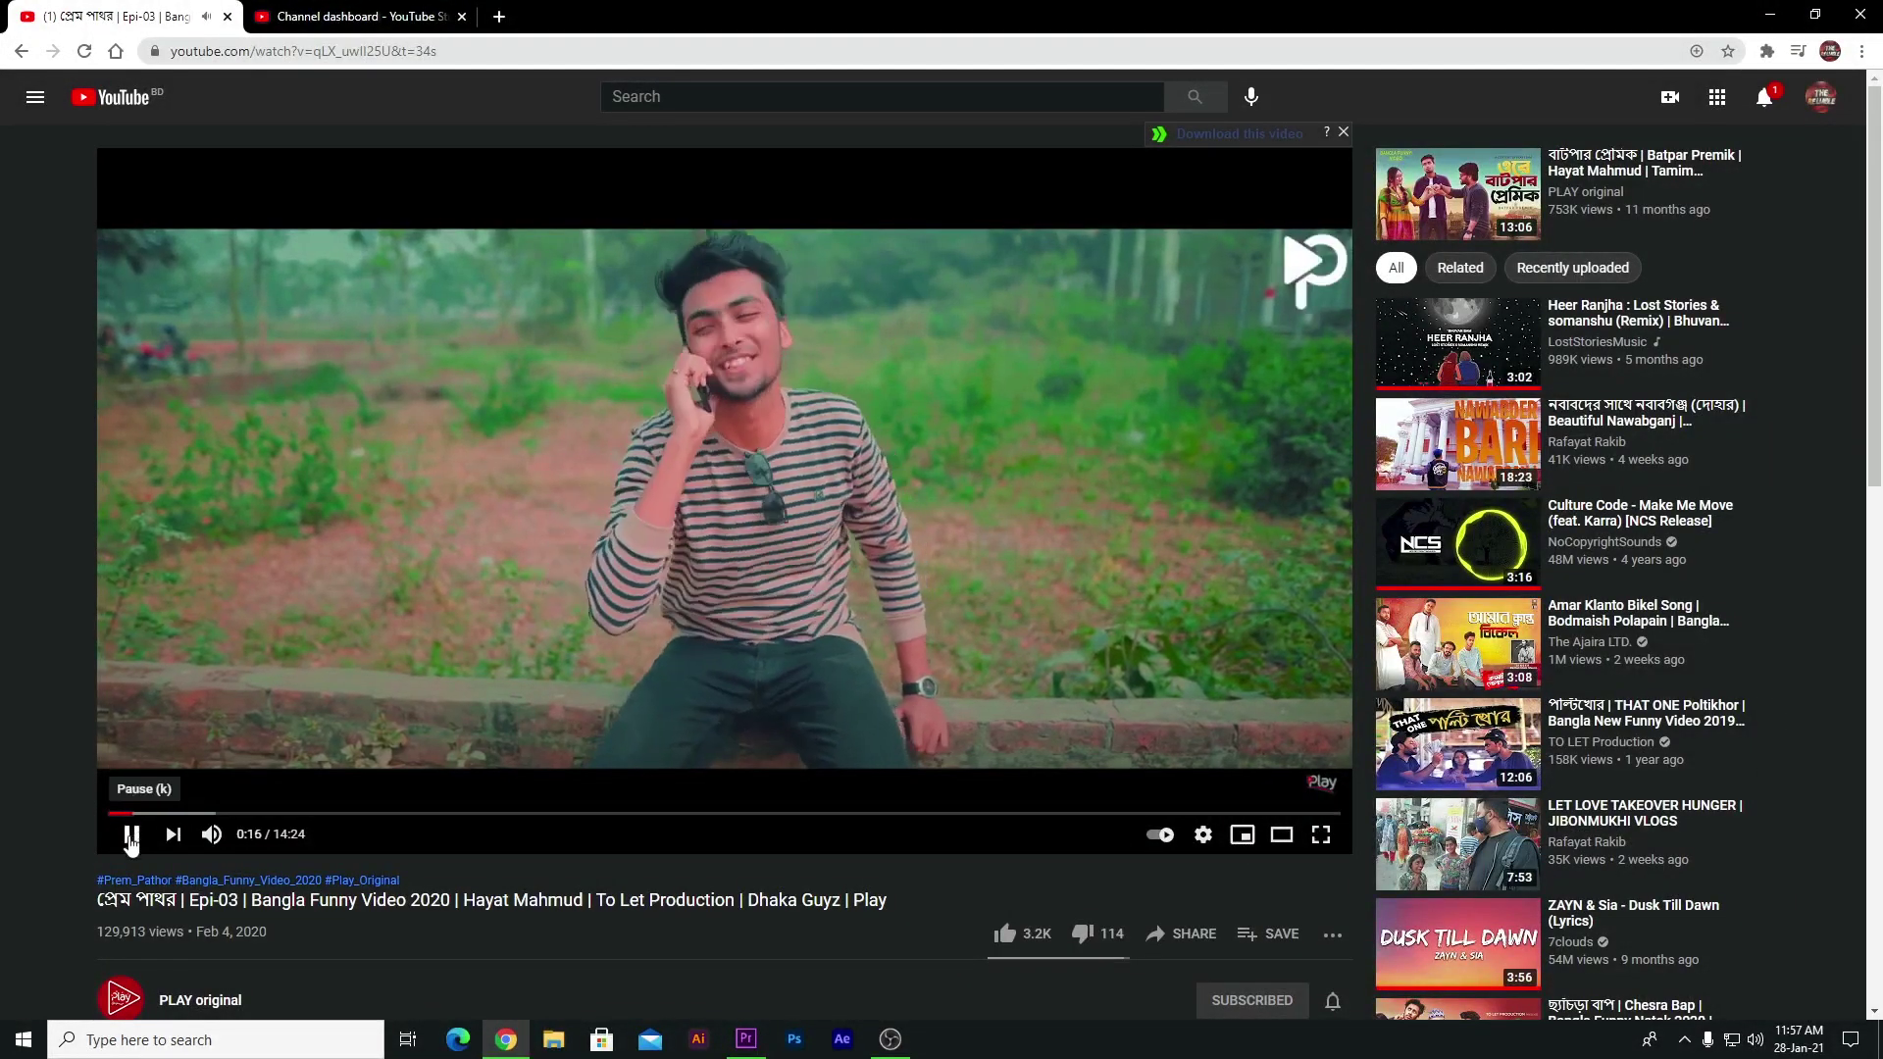
left_click(139, 814)
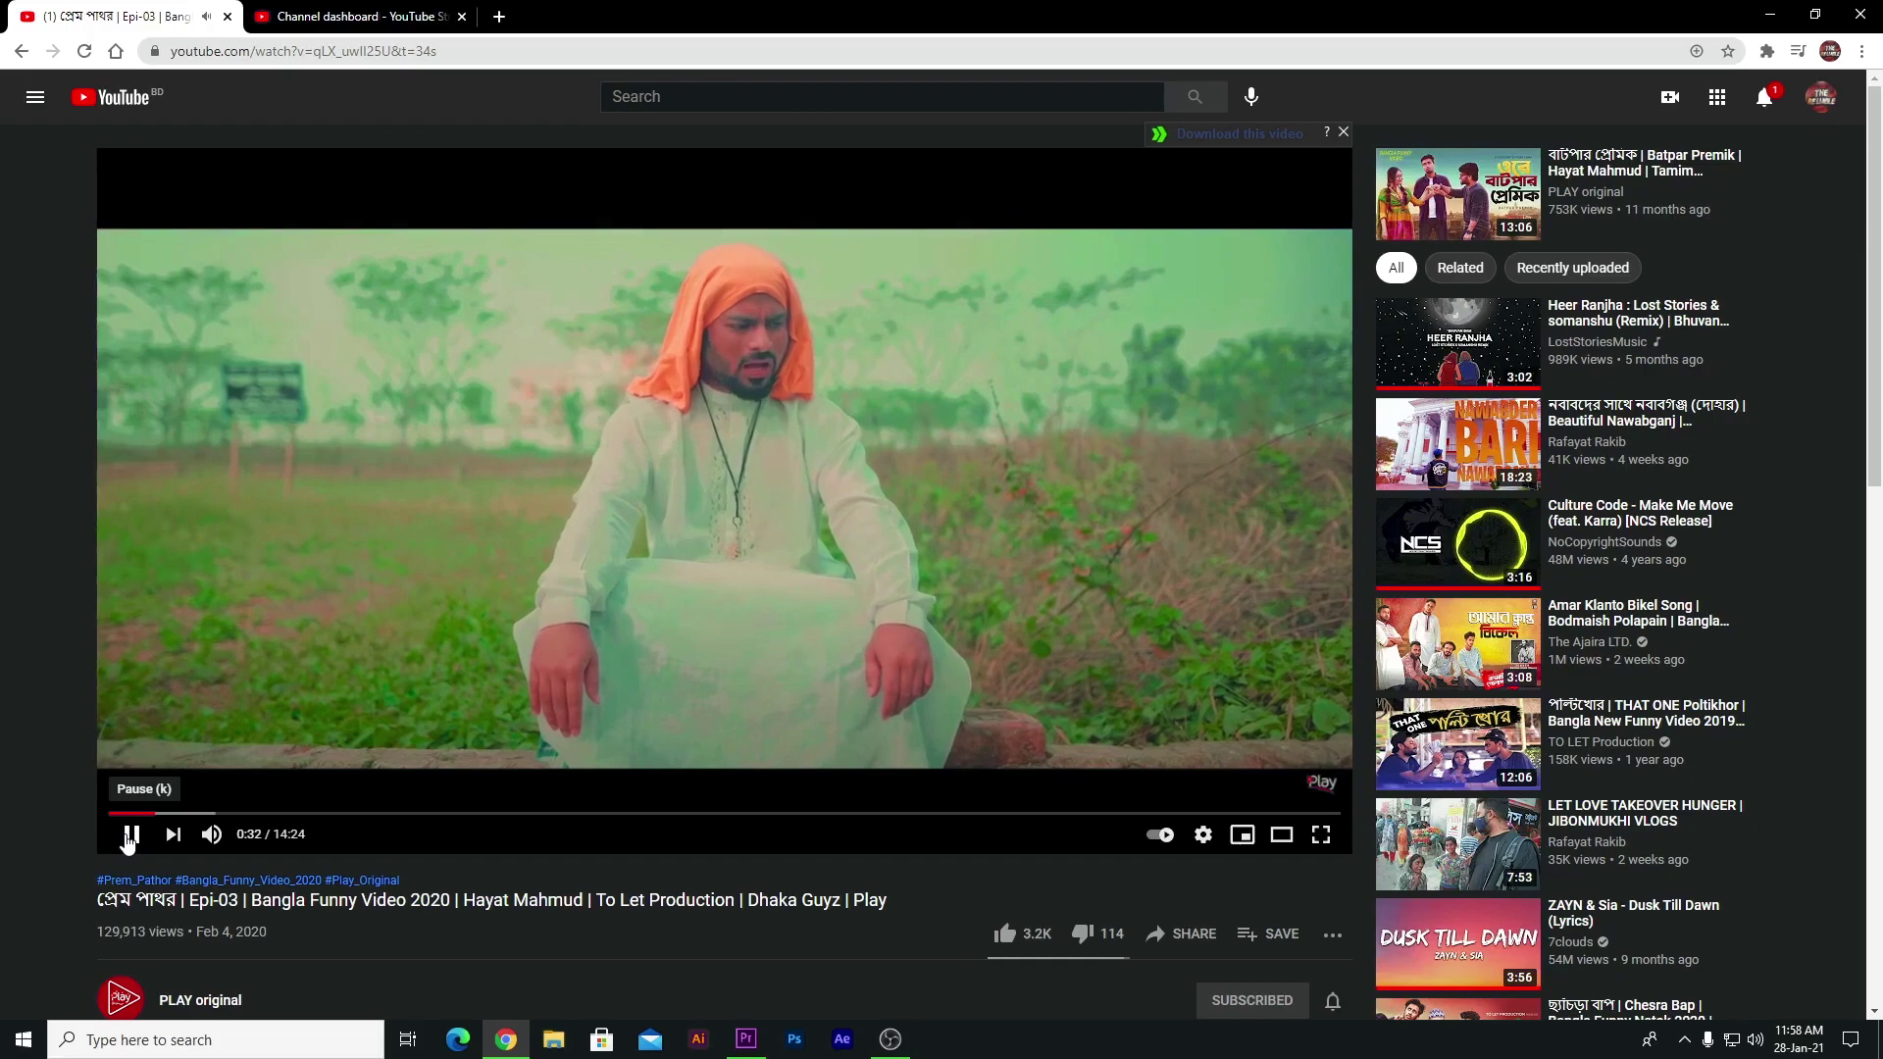
left_click(127, 835)
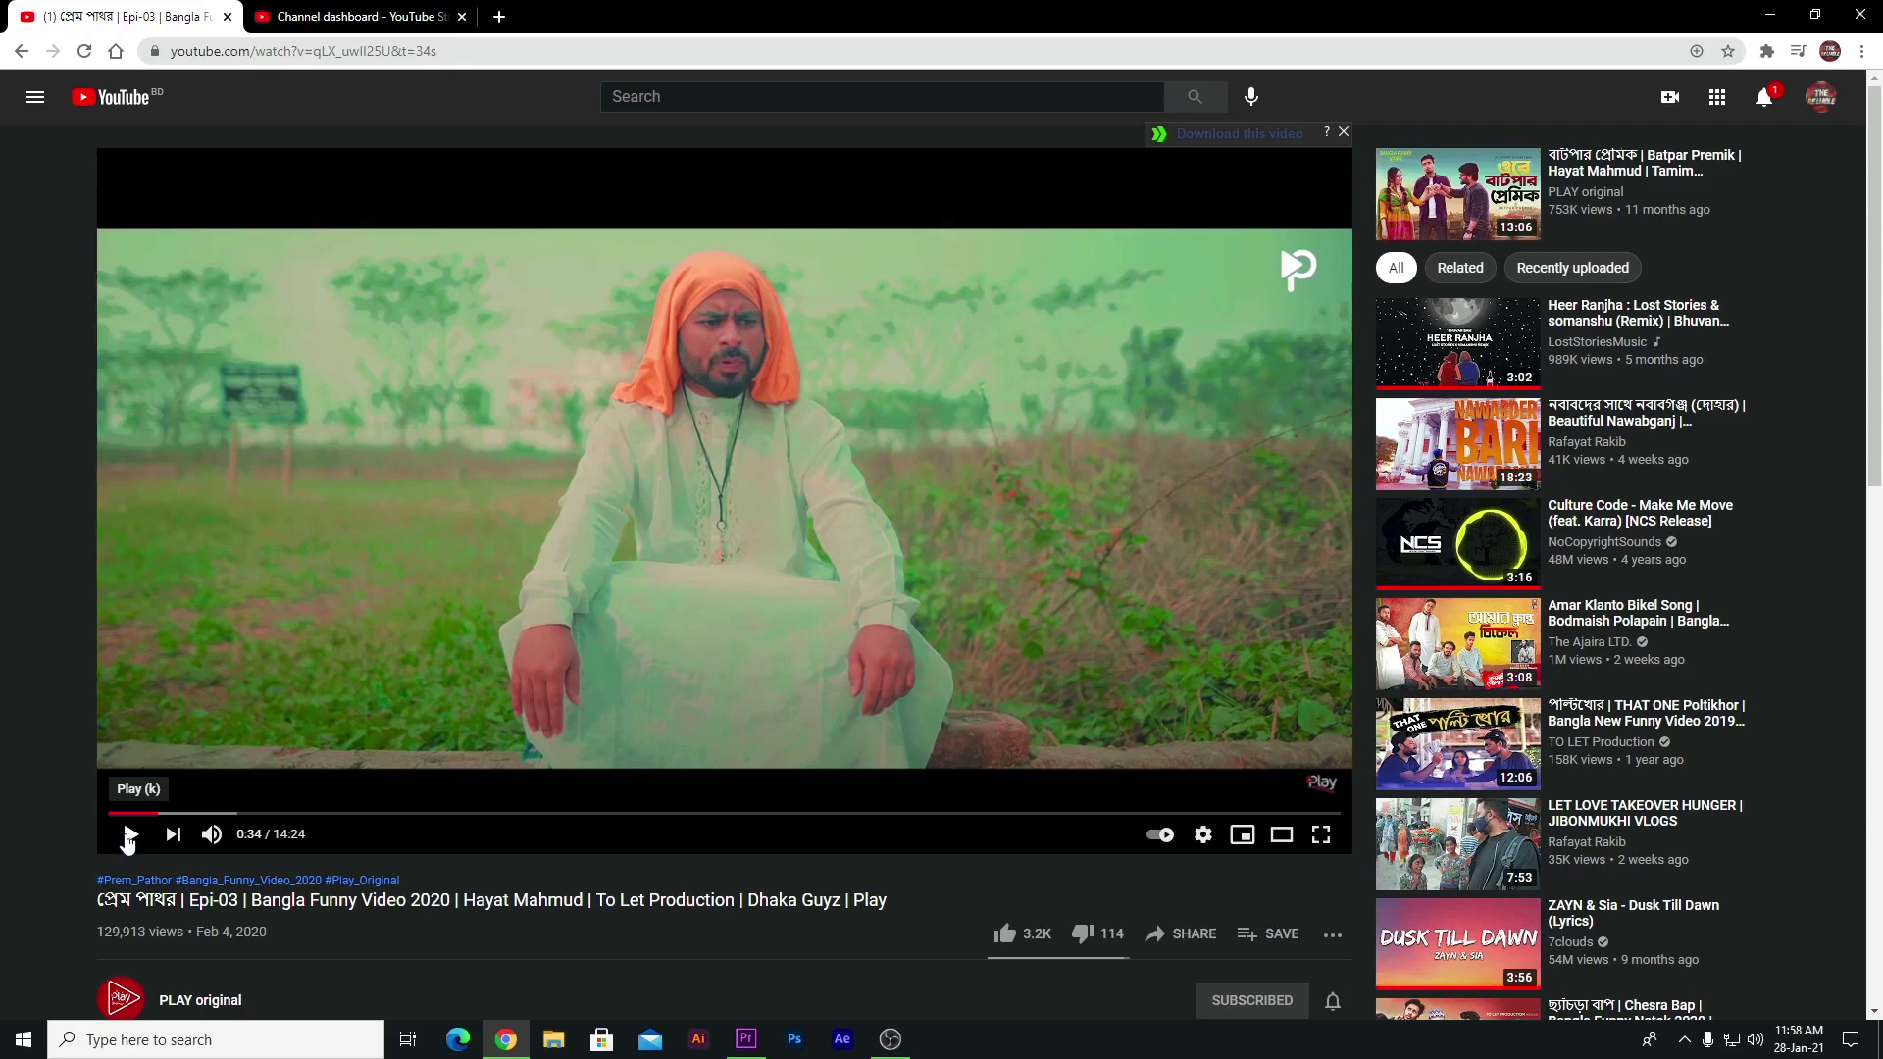
left_click(149, 813)
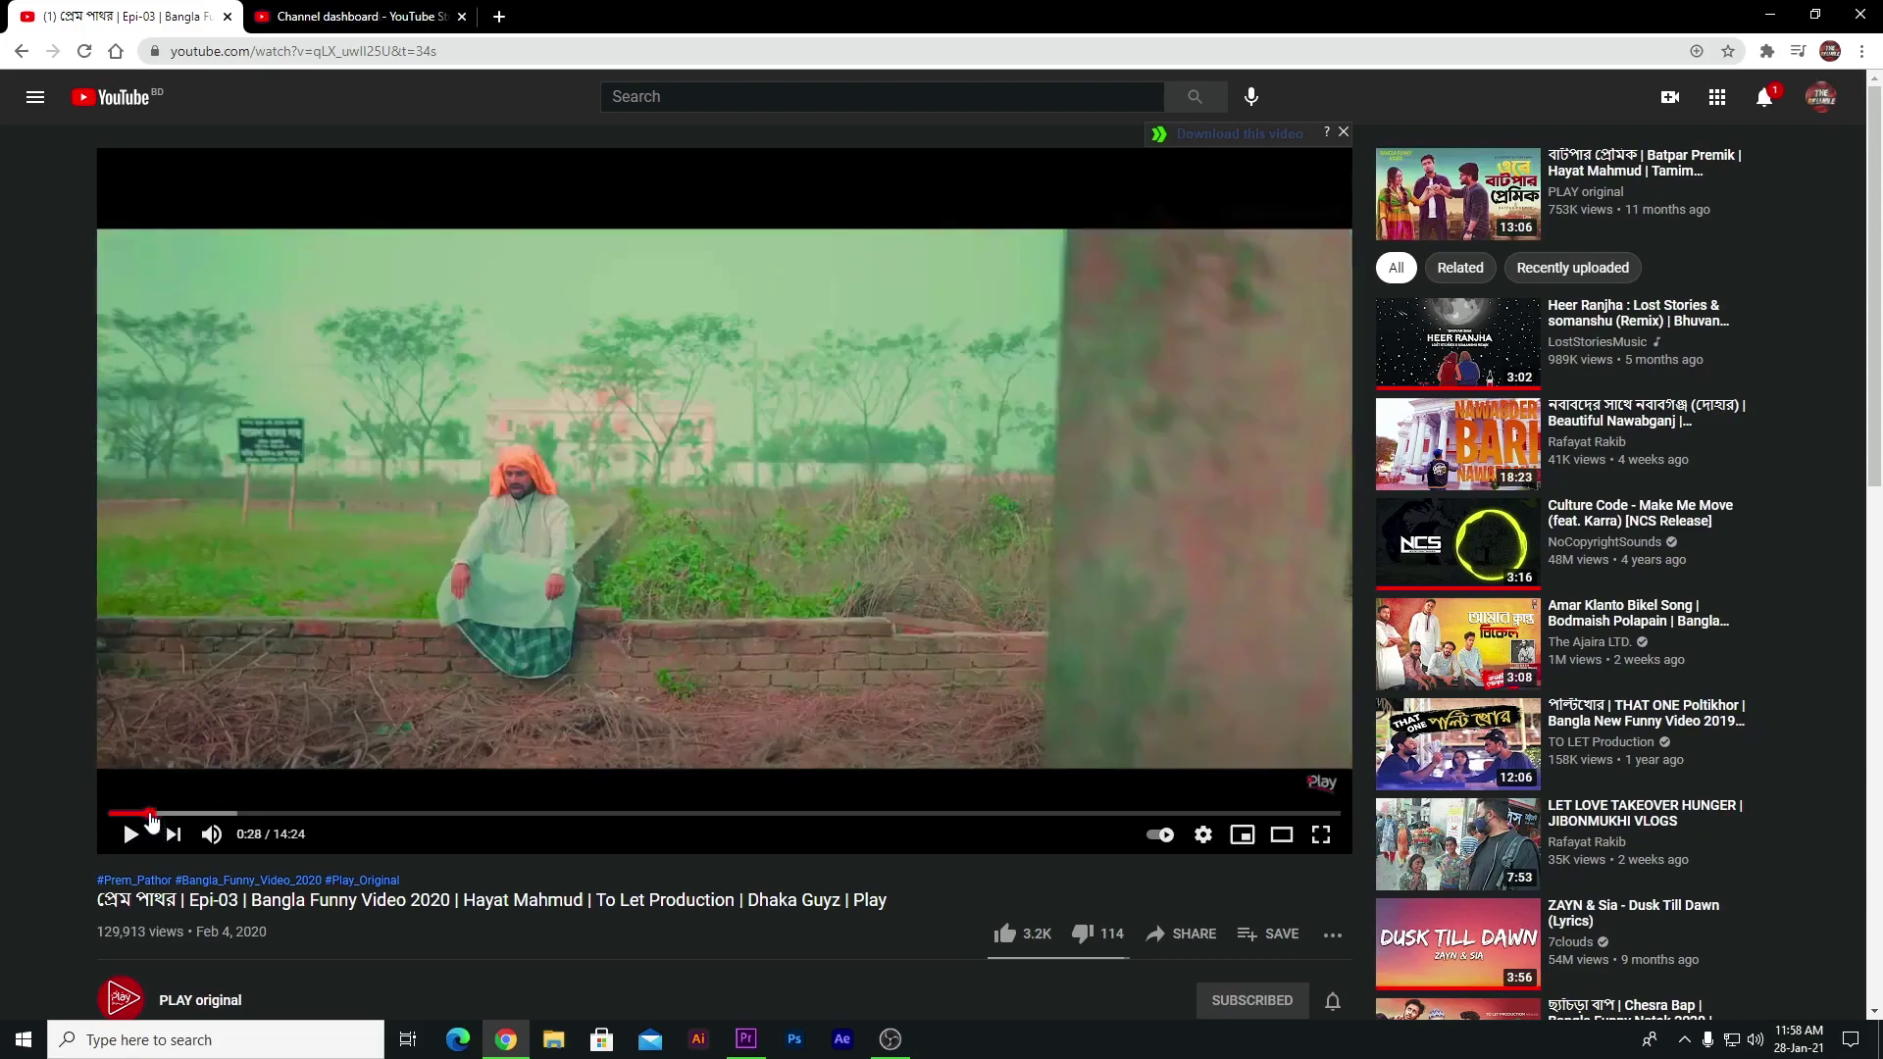
left_click(134, 839)
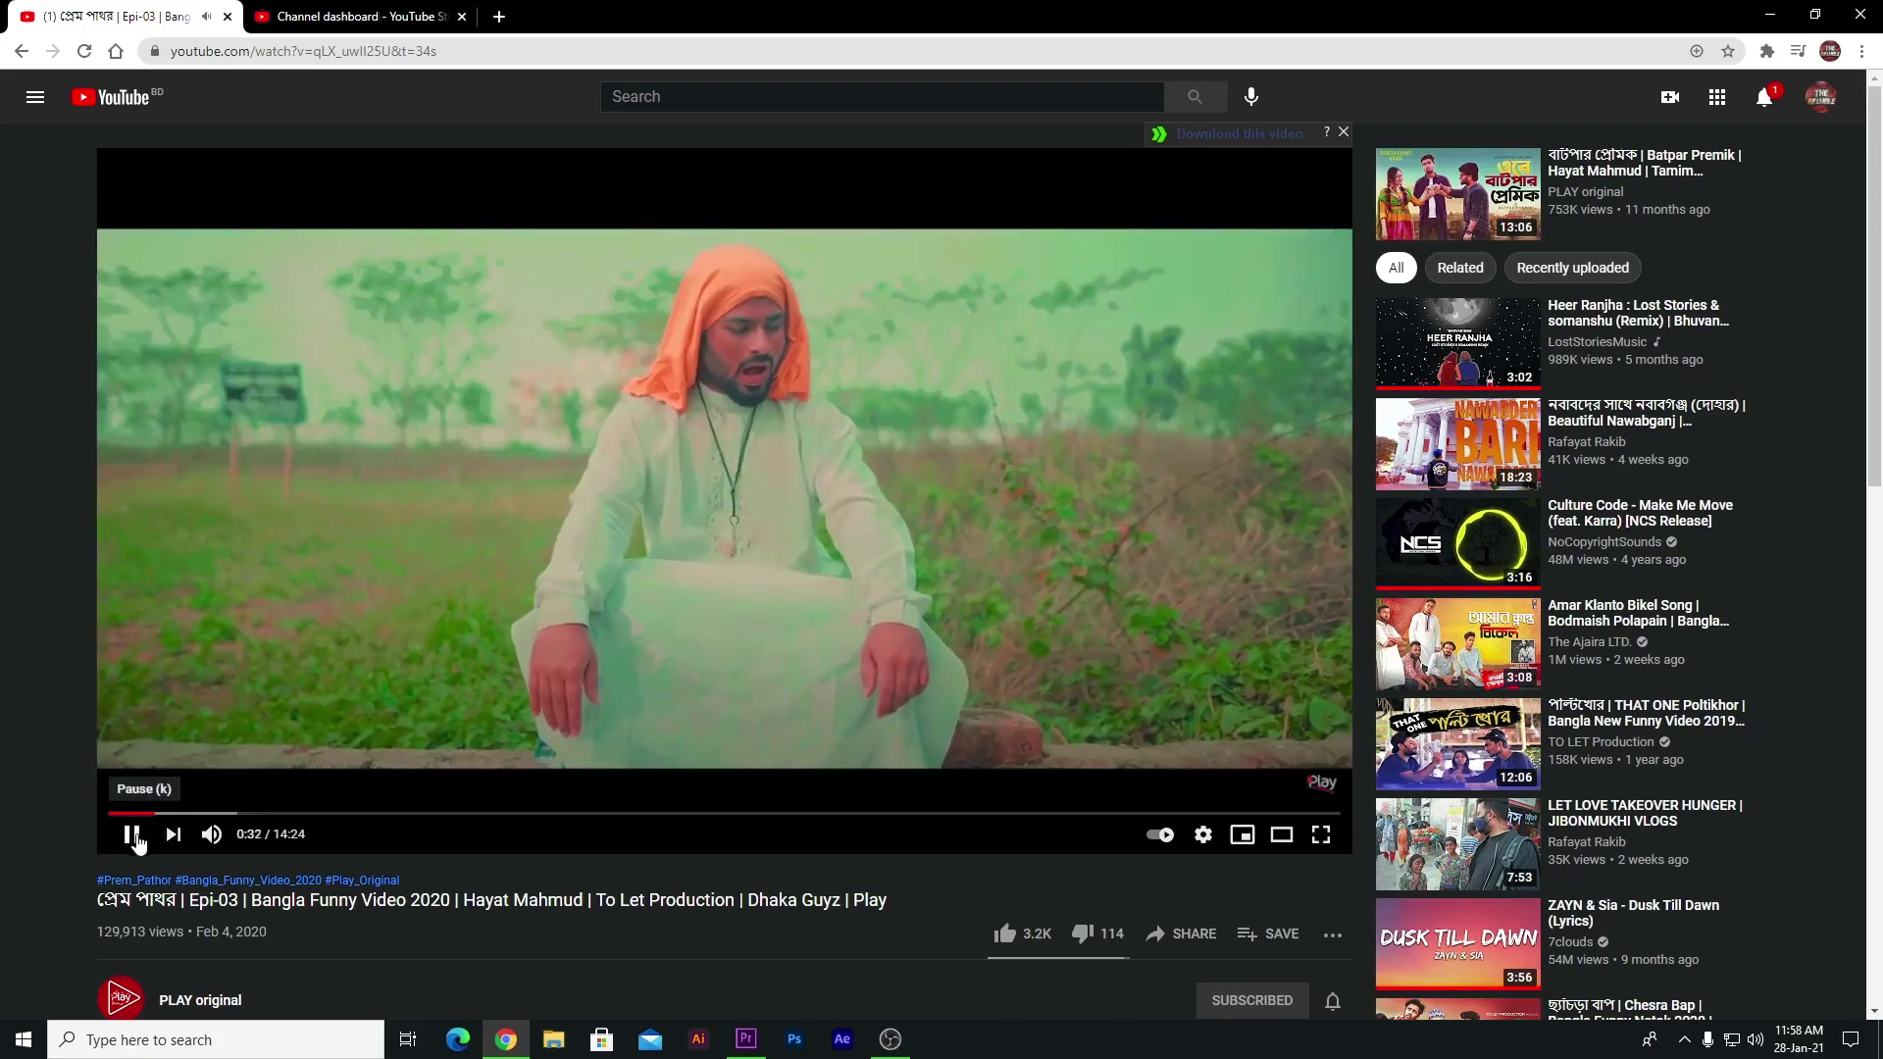
left_click(133, 836)
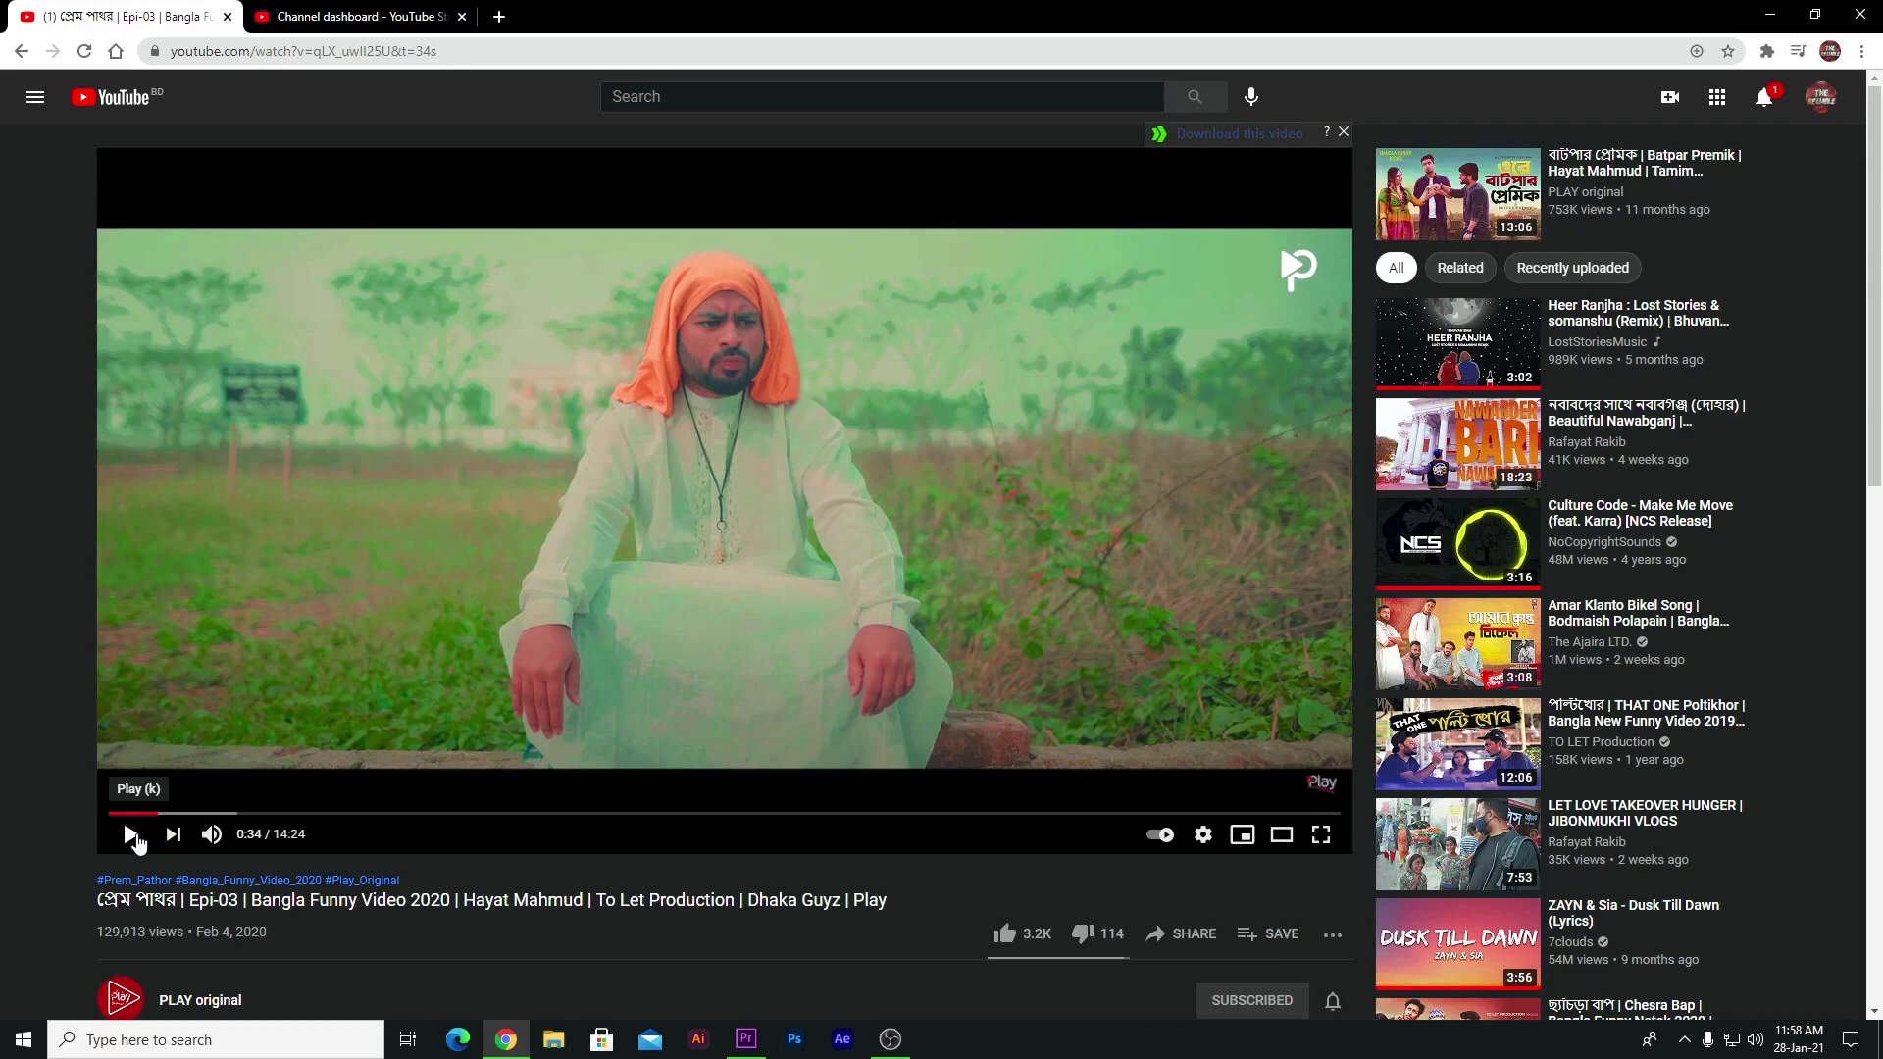
- Switch to Premiere Pro and create a new sequence from the imported NCS music clip
left_click(745, 1038)
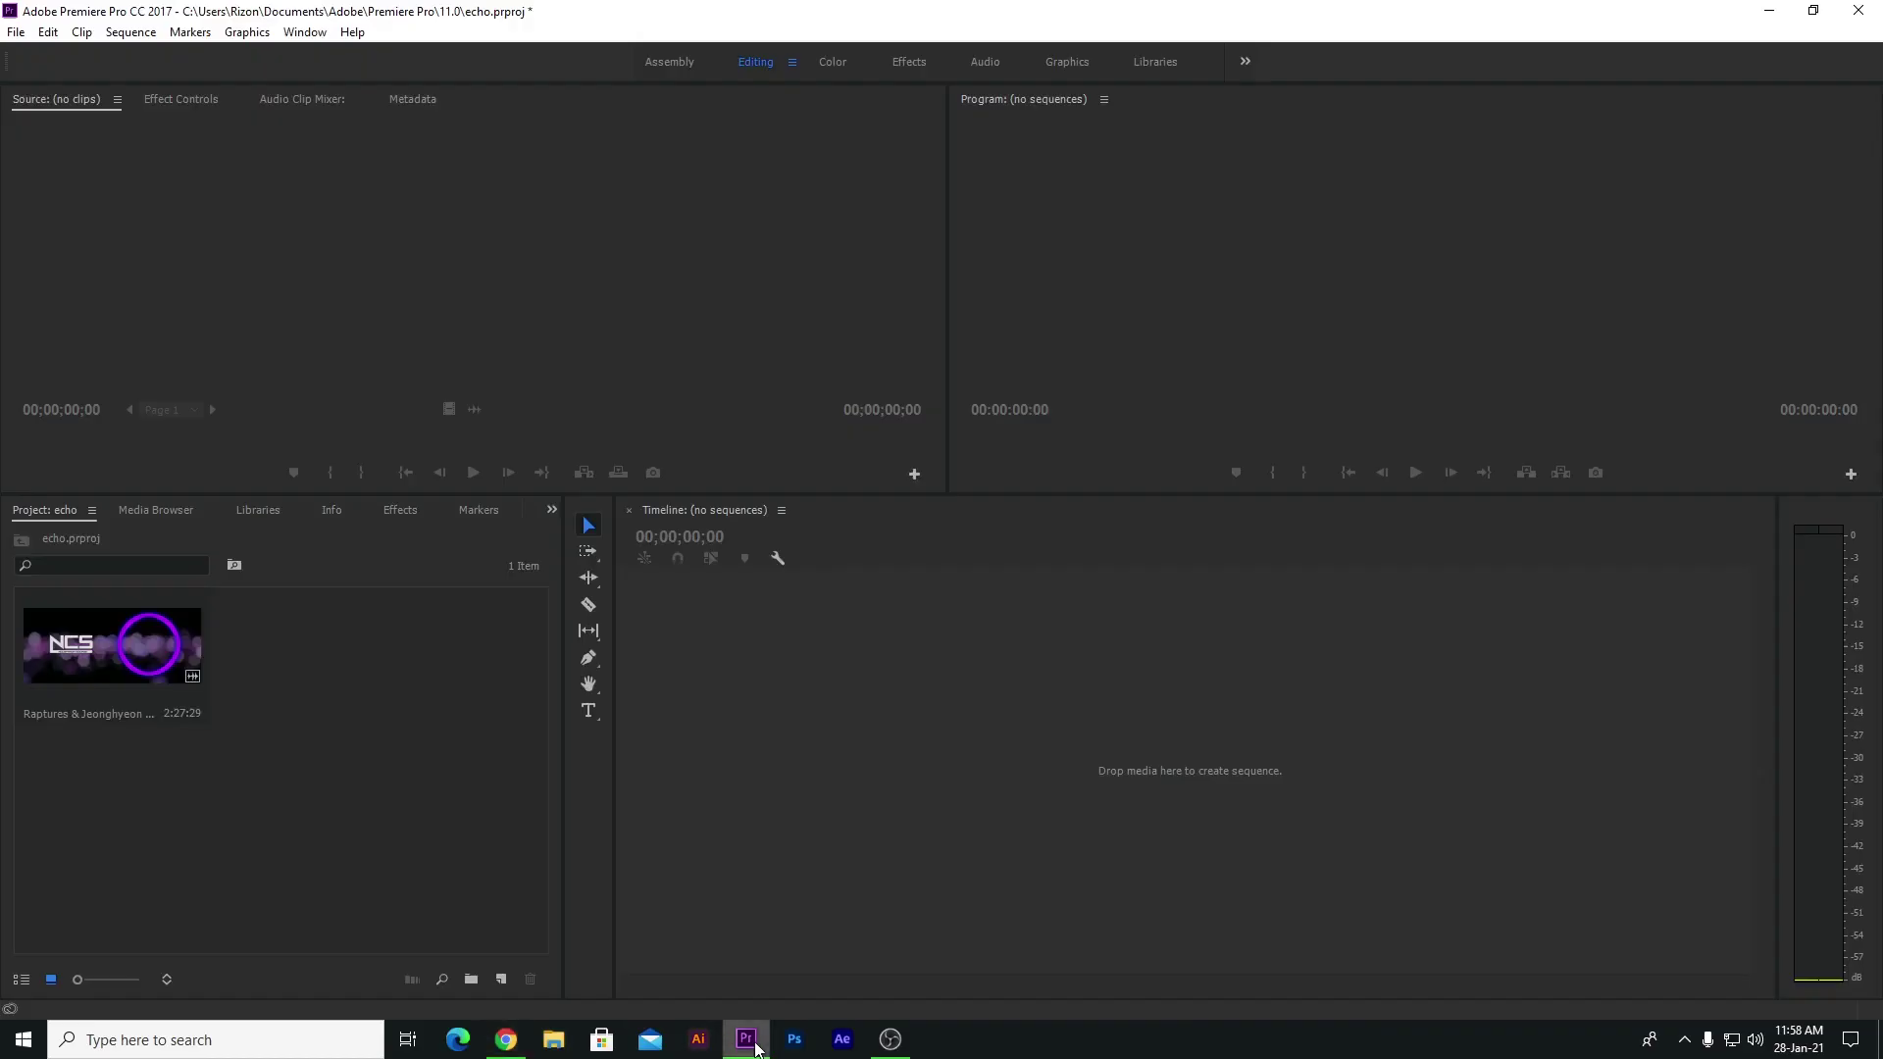
left_click_drag(112, 645, 943, 749)
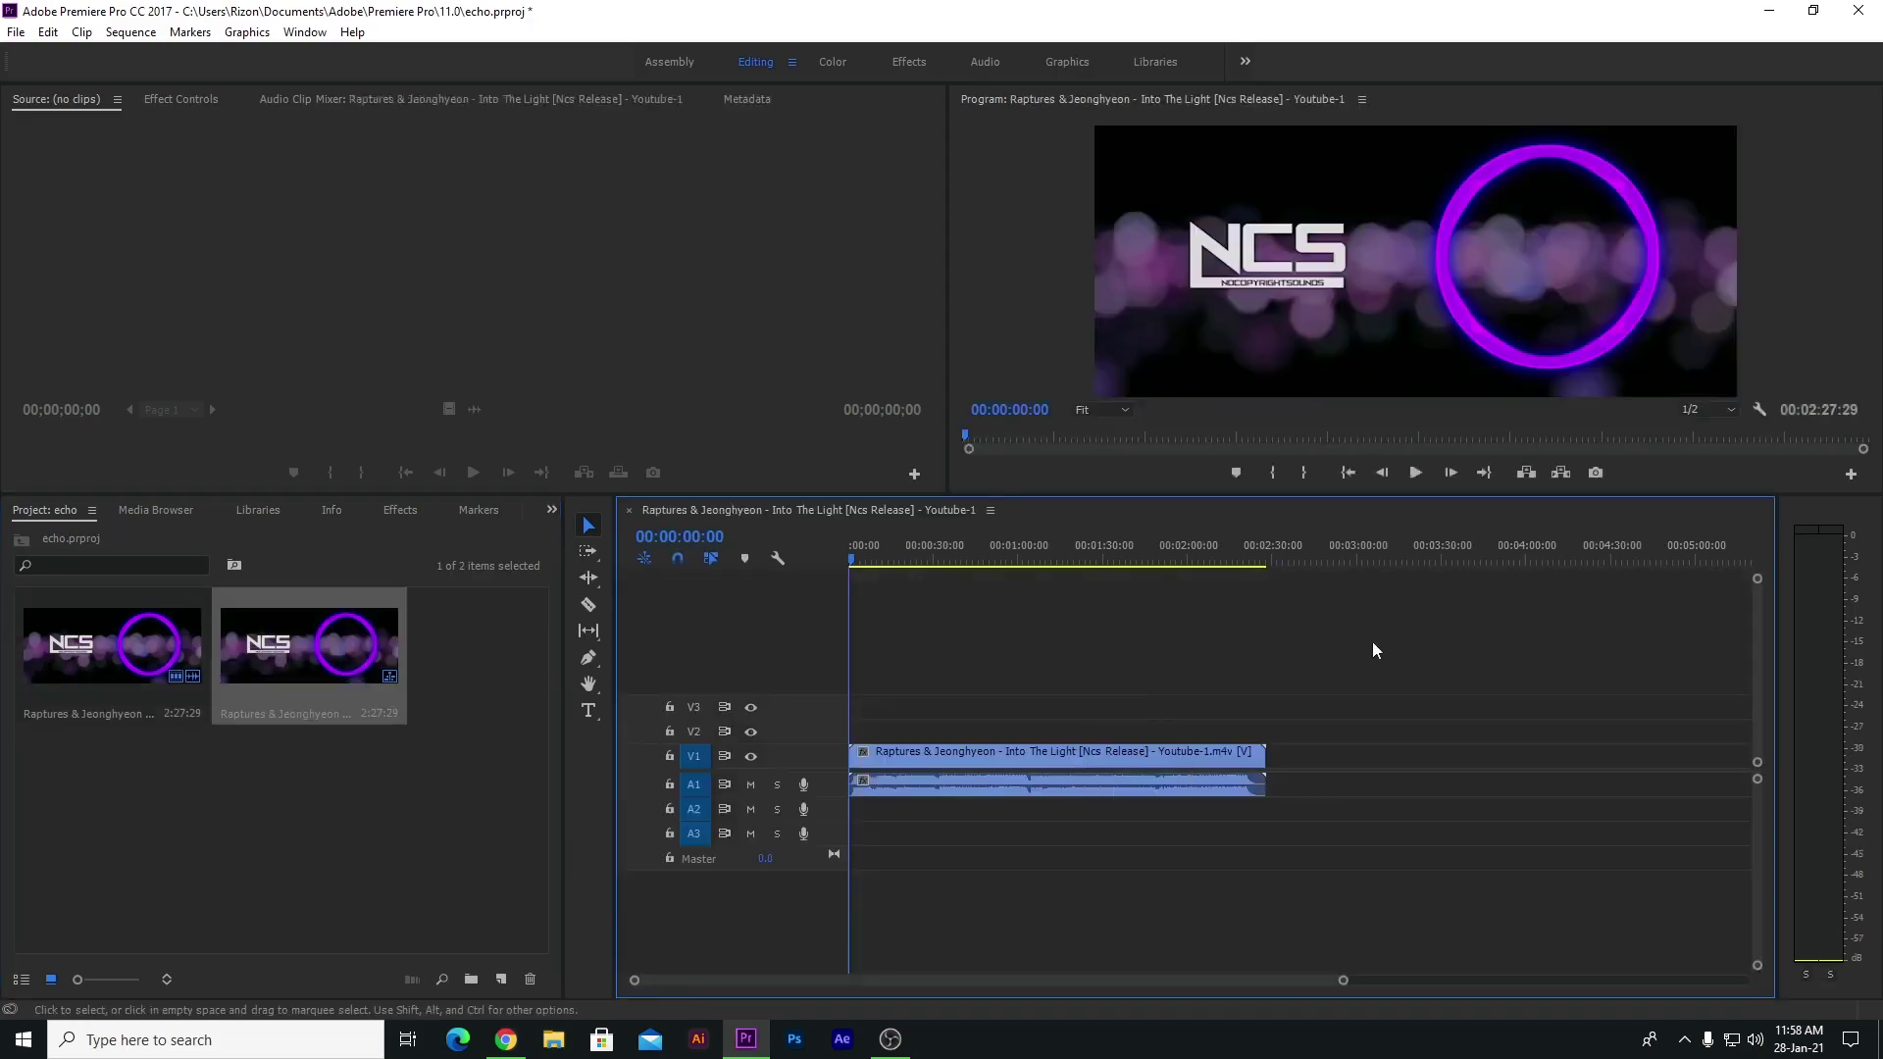
- Cut the music clip at 00:00:41:00 and delete the part after the cut
left_click(964, 559)
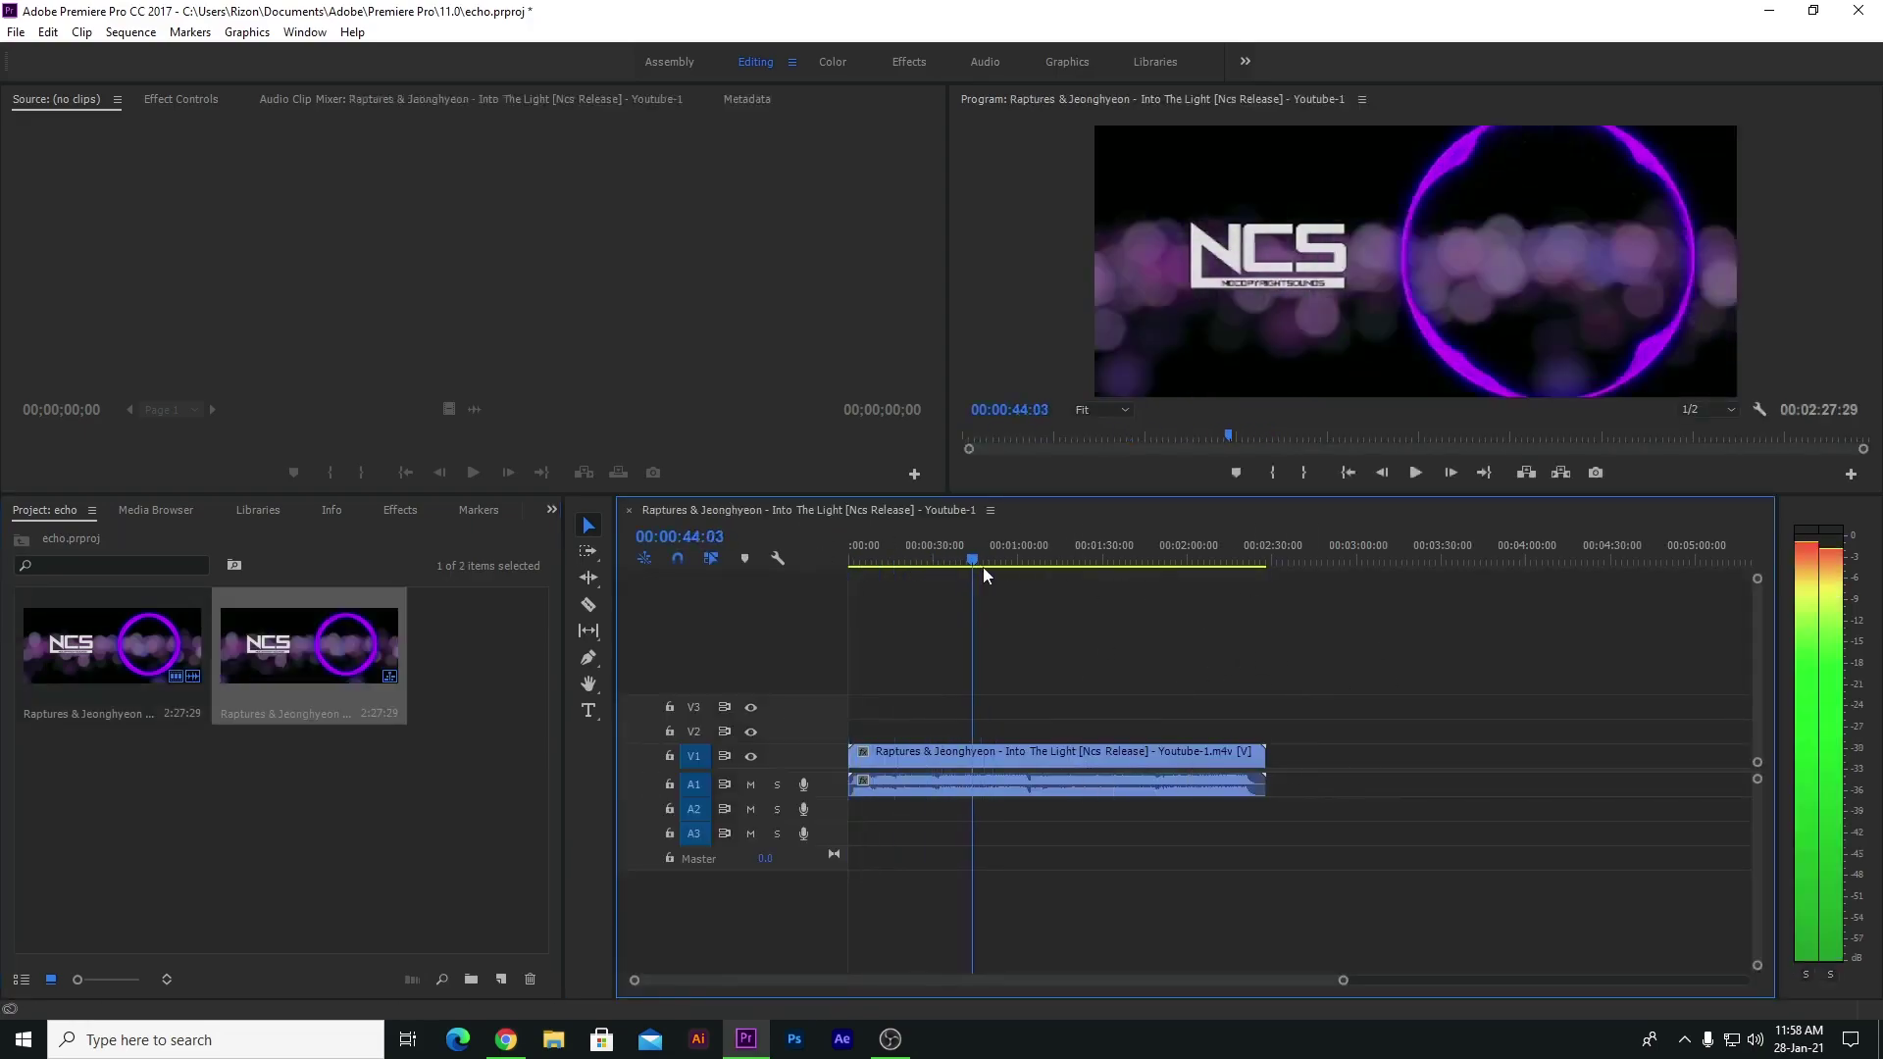
key("c")
left_click(969, 768)
key("v")
left_click(1010, 762)
key("Delete")
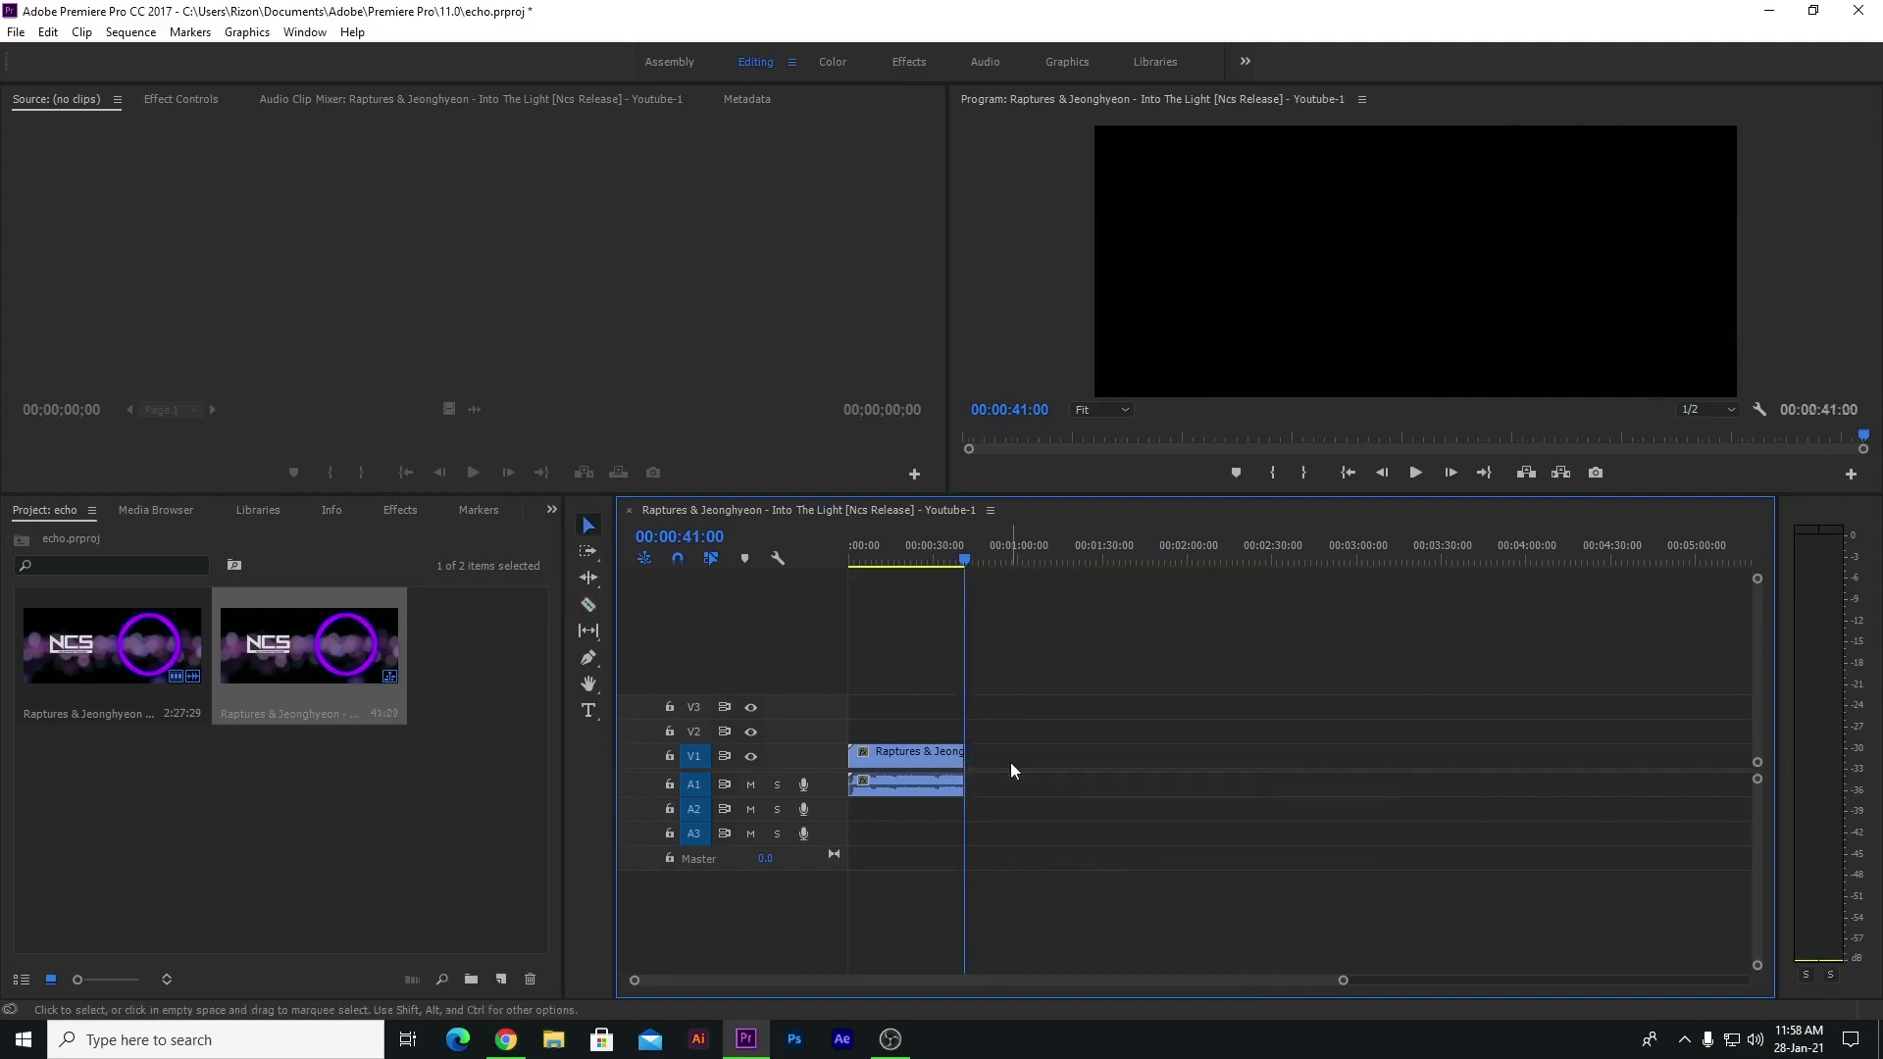
- Create an adjustment layer with default settings and place it on V2 overlapping the clip's end, starting at about 00:00:40:02
right_click(456, 807)
mouse_move(580, 891)
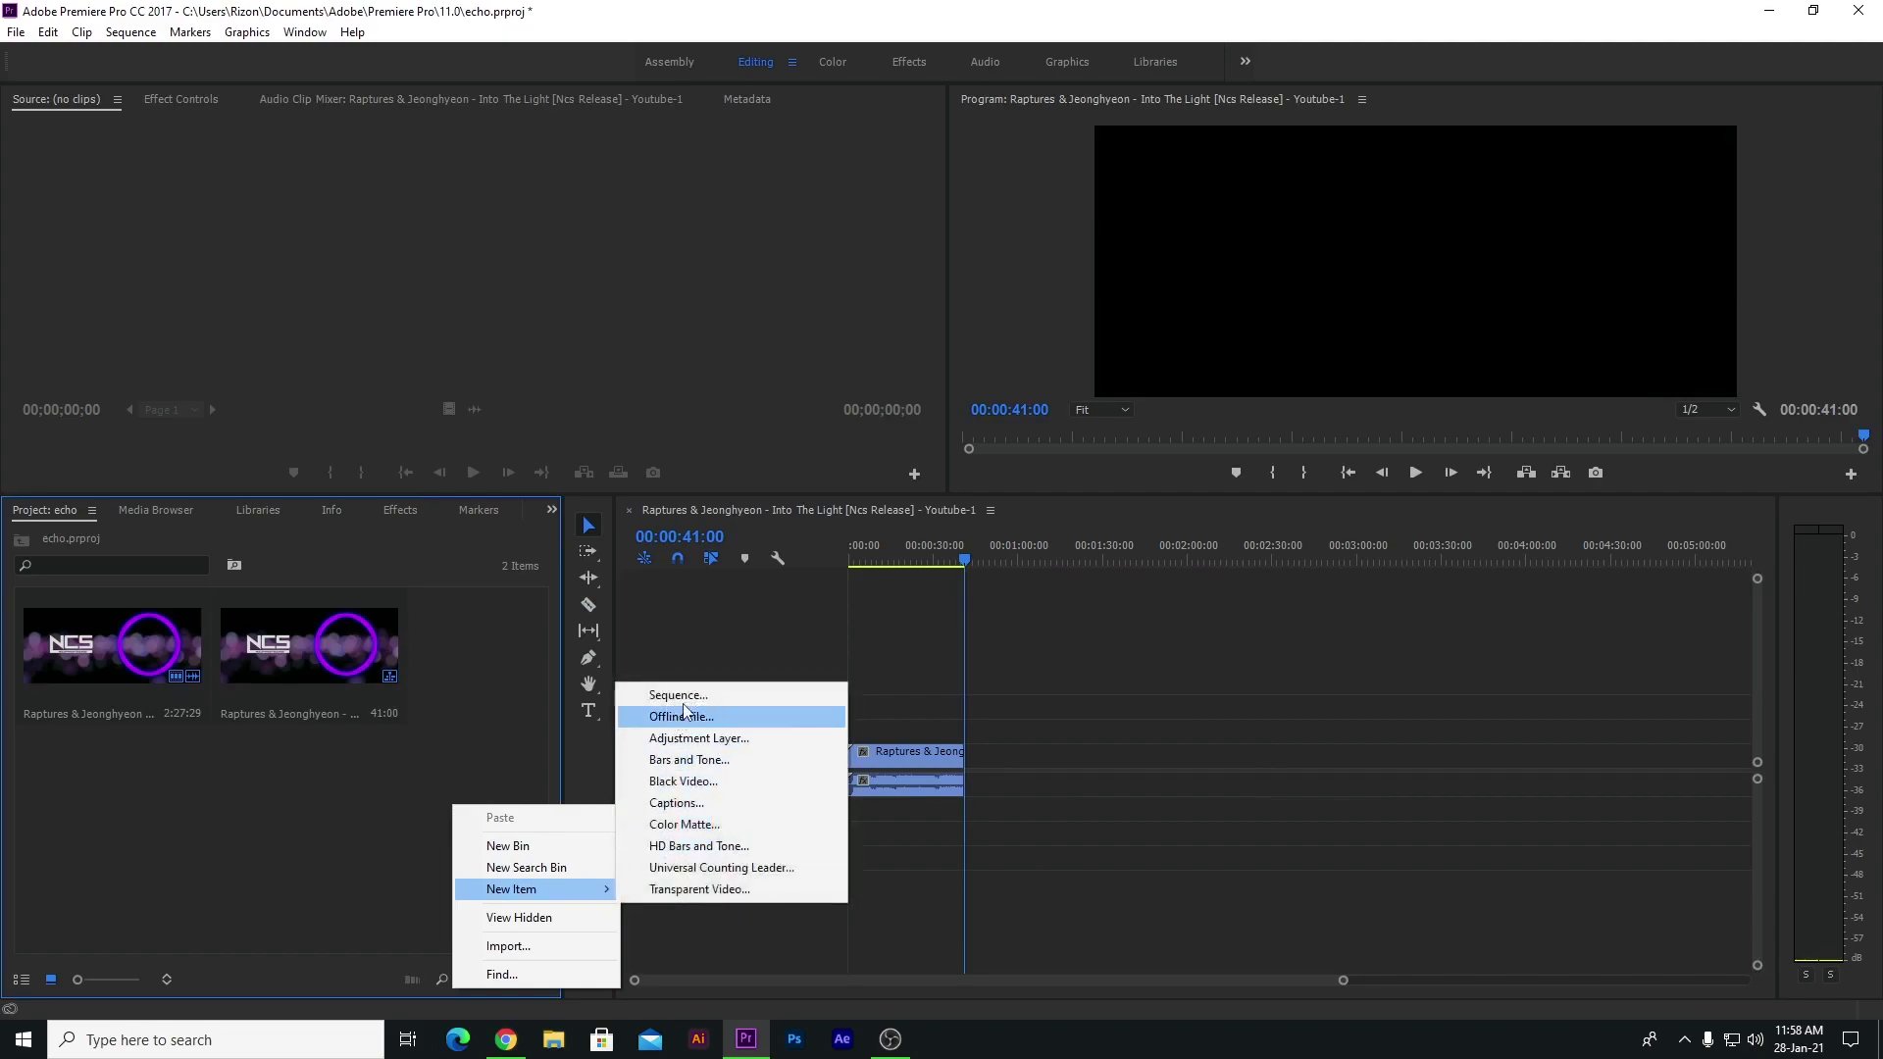
left_click(698, 737)
left_click(969, 588)
left_click_drag(461, 648, 956, 731)
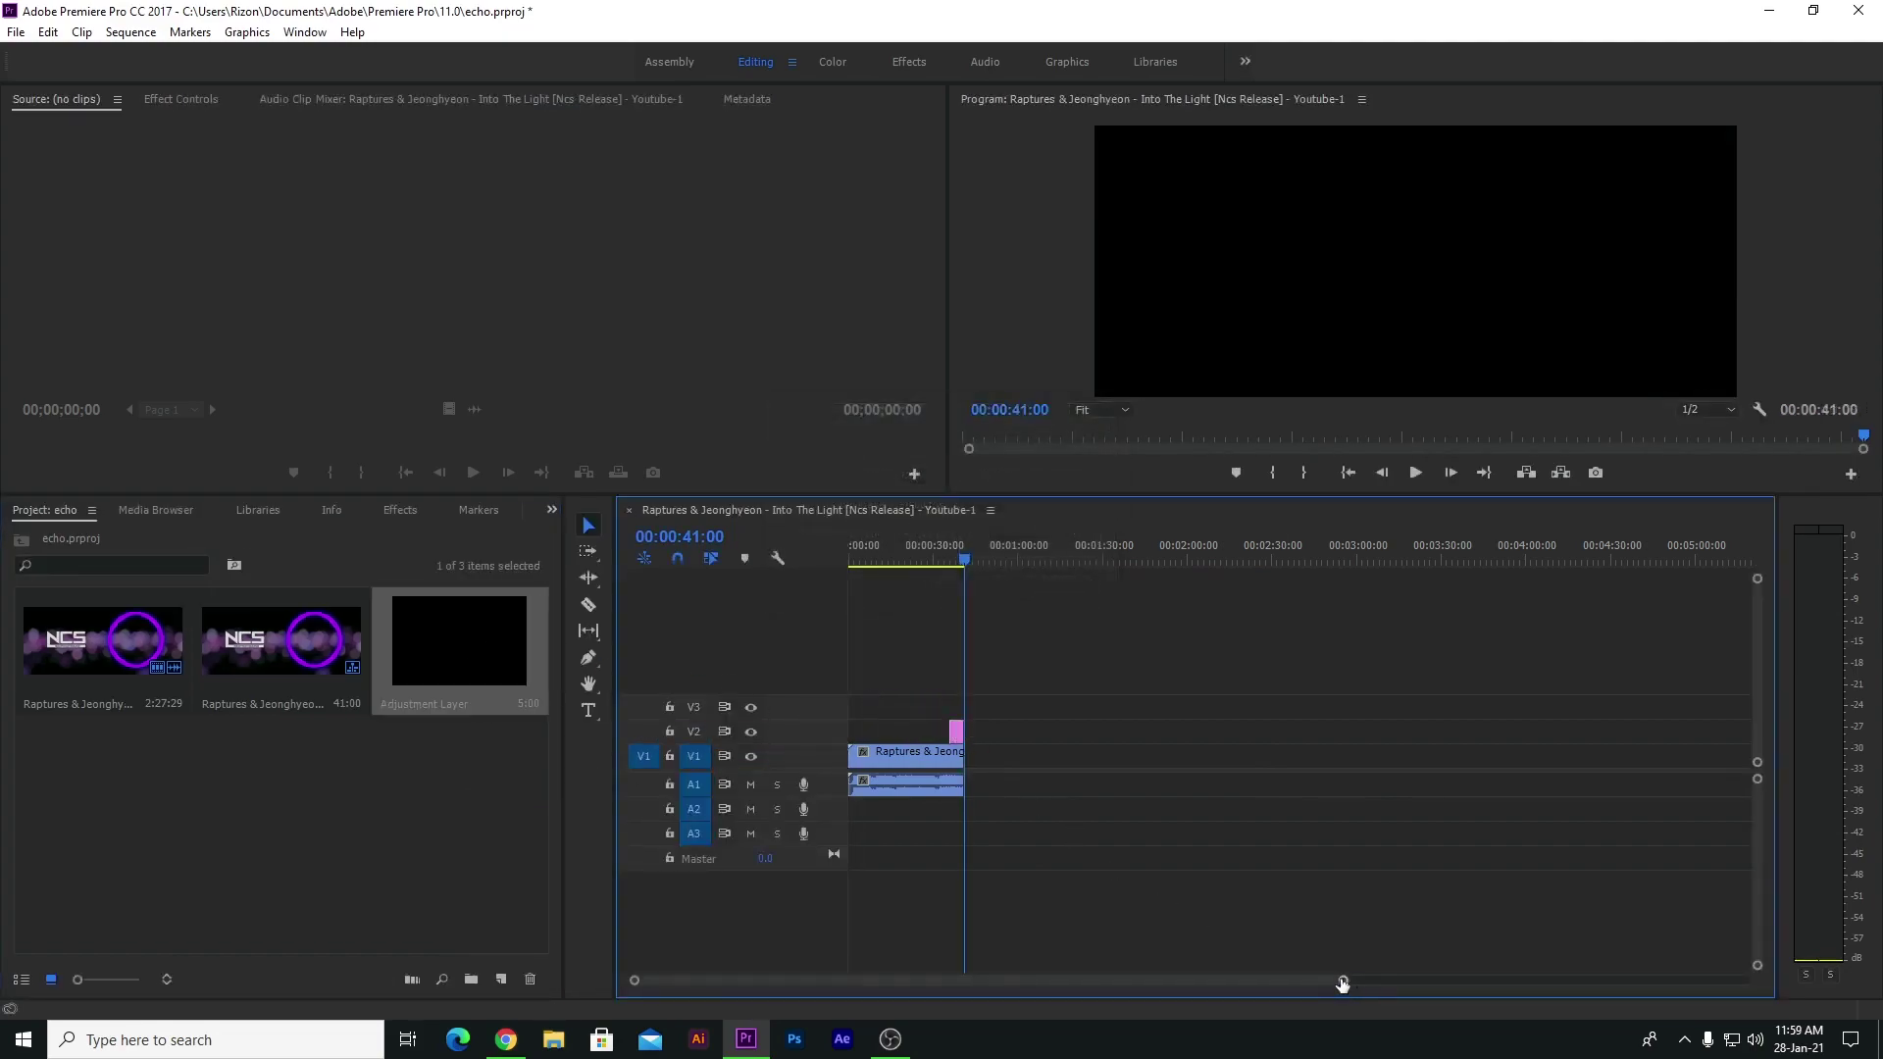
left_click_drag(1343, 984, 1043, 950)
left_click_drag(1041, 731, 1416, 734)
left_click(1249, 561)
key("space")
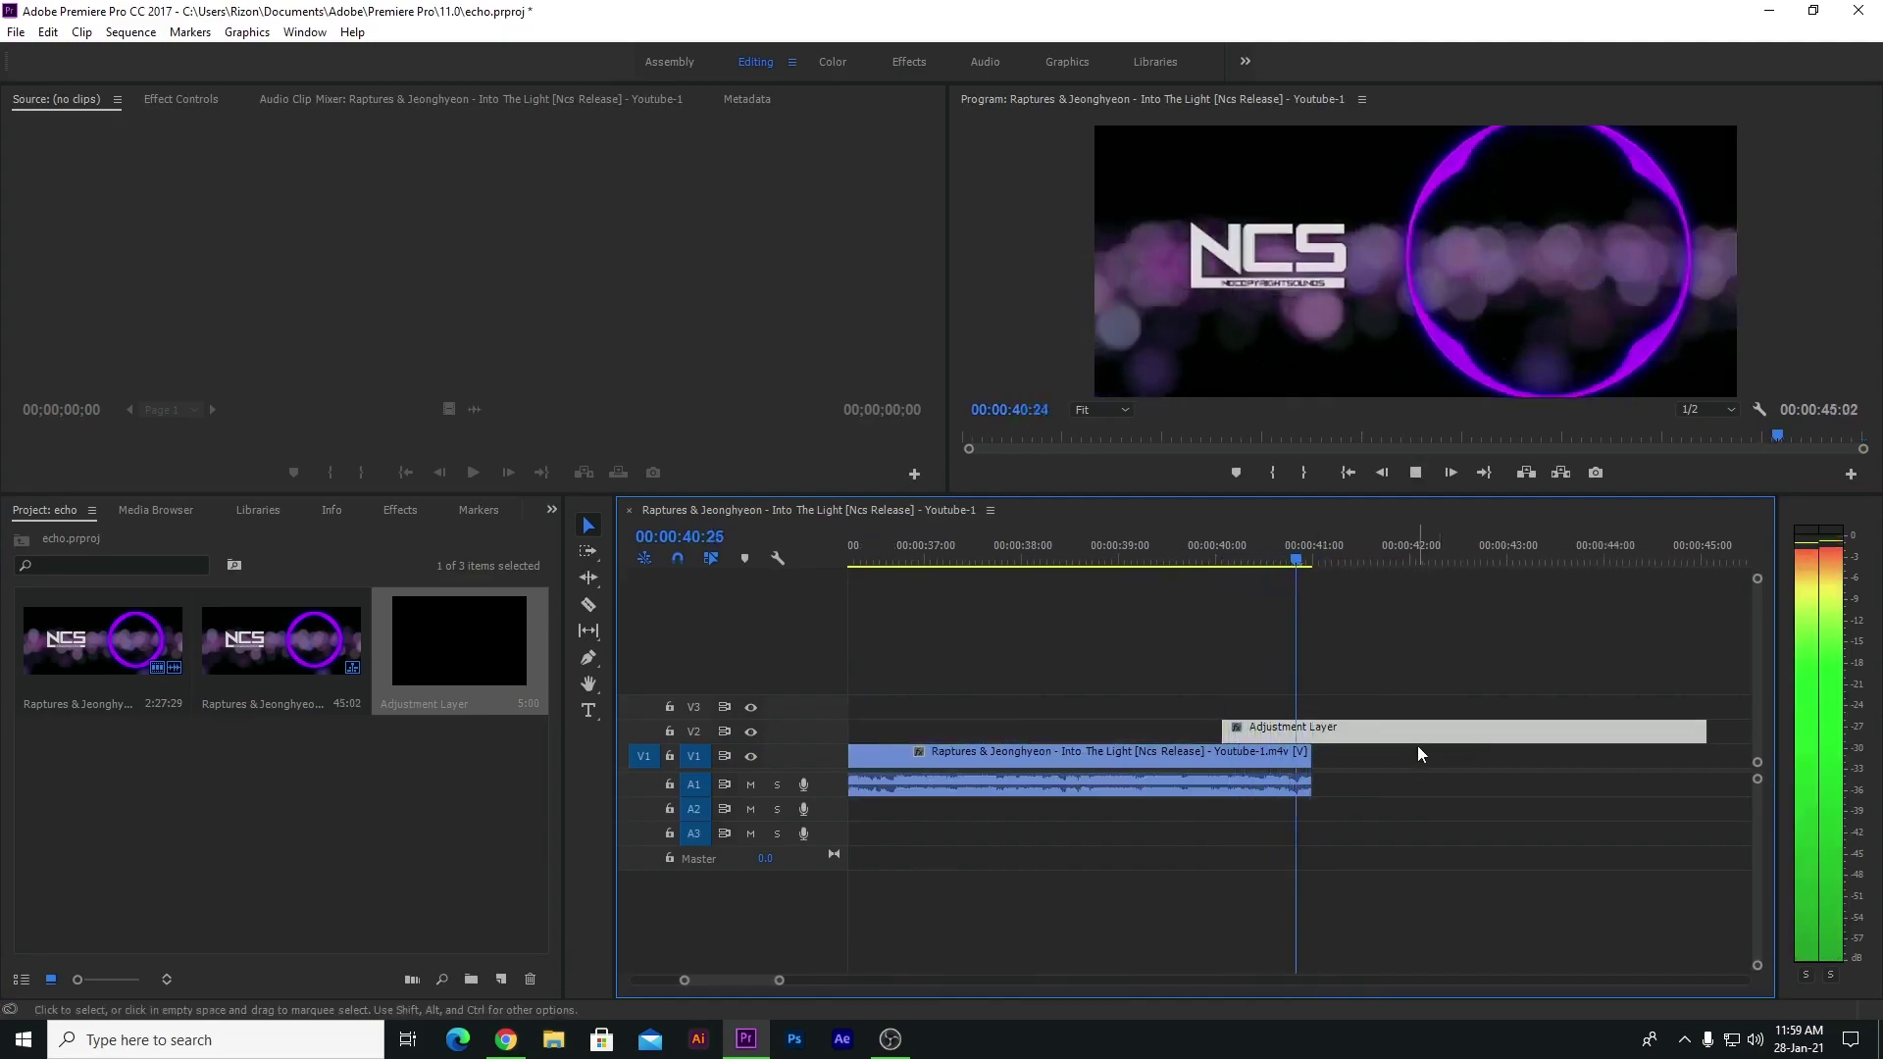
- Trim the music clip to end just after 00:00:38:00, move the adjustment layer to start at 00:00:37:24, and preview the ending
left_click(1001, 561)
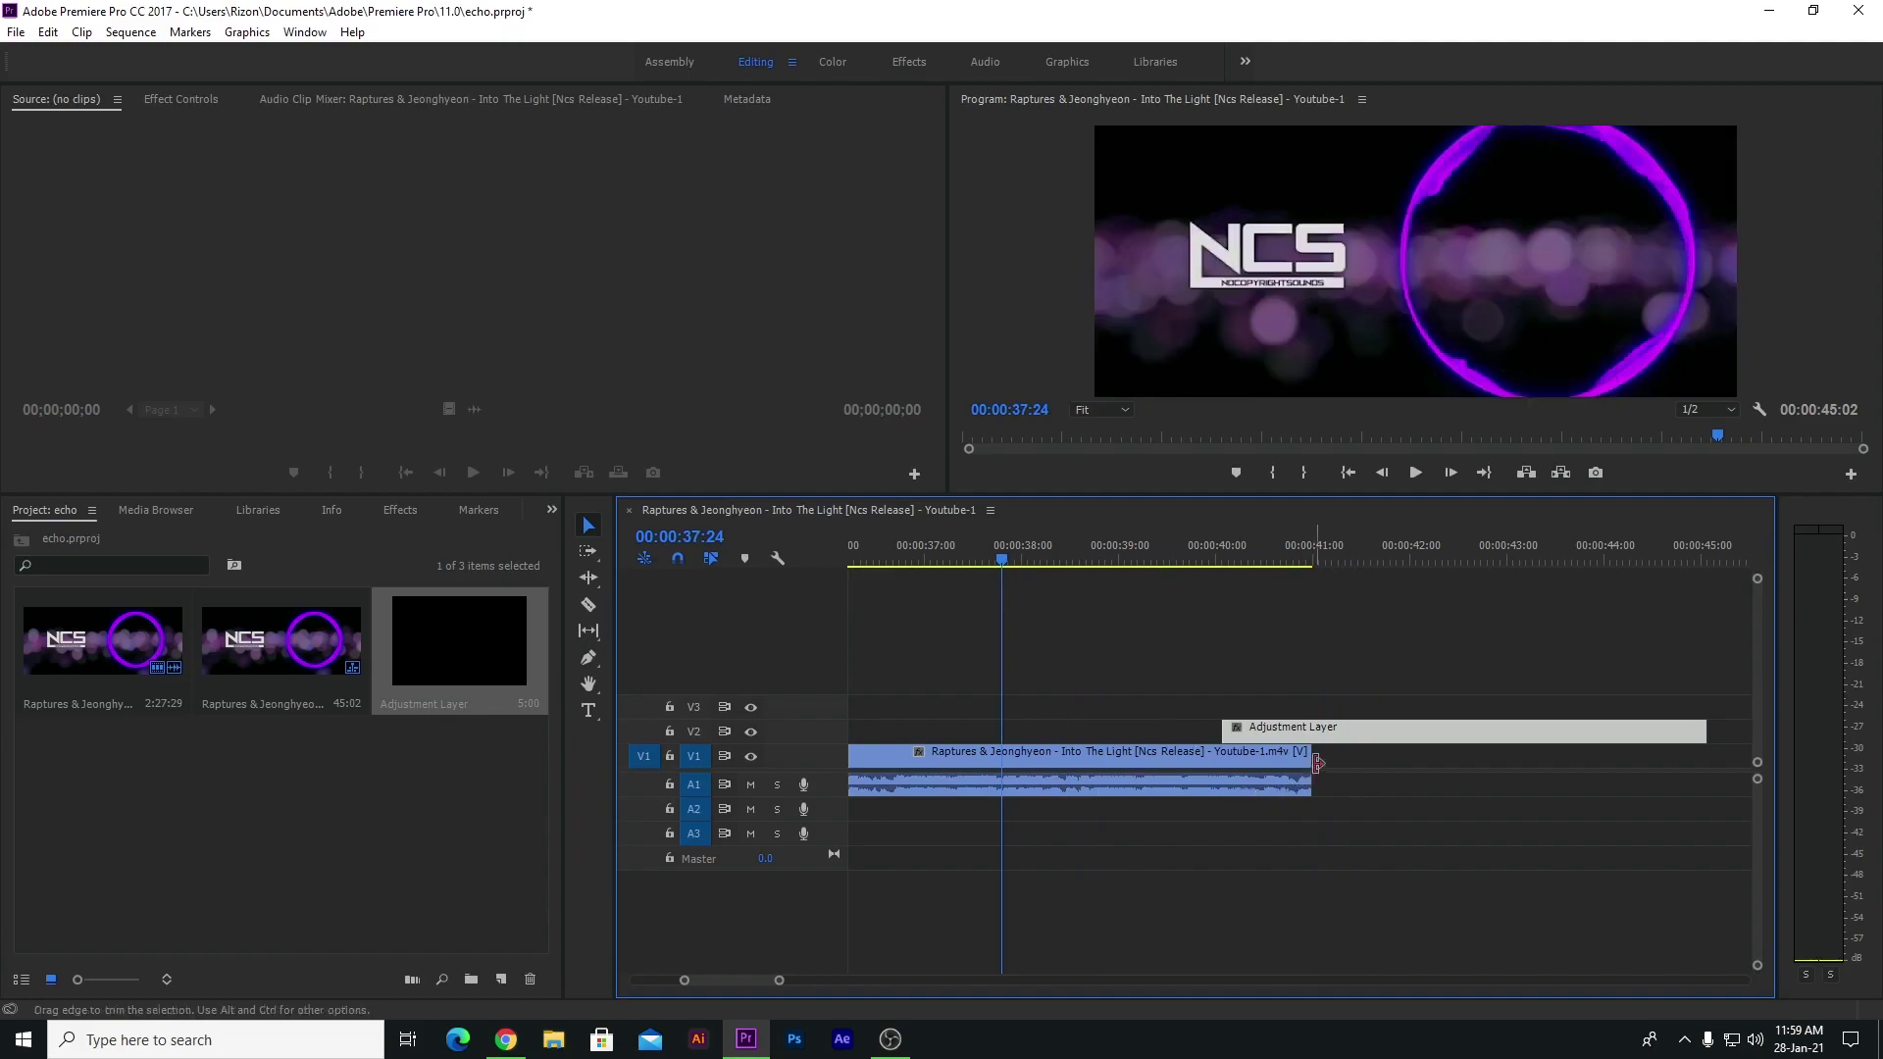
left_click_drag(1310, 753, 1026, 751)
left_click_drag(1269, 730, 1050, 730)
left_click(934, 561)
key("space")
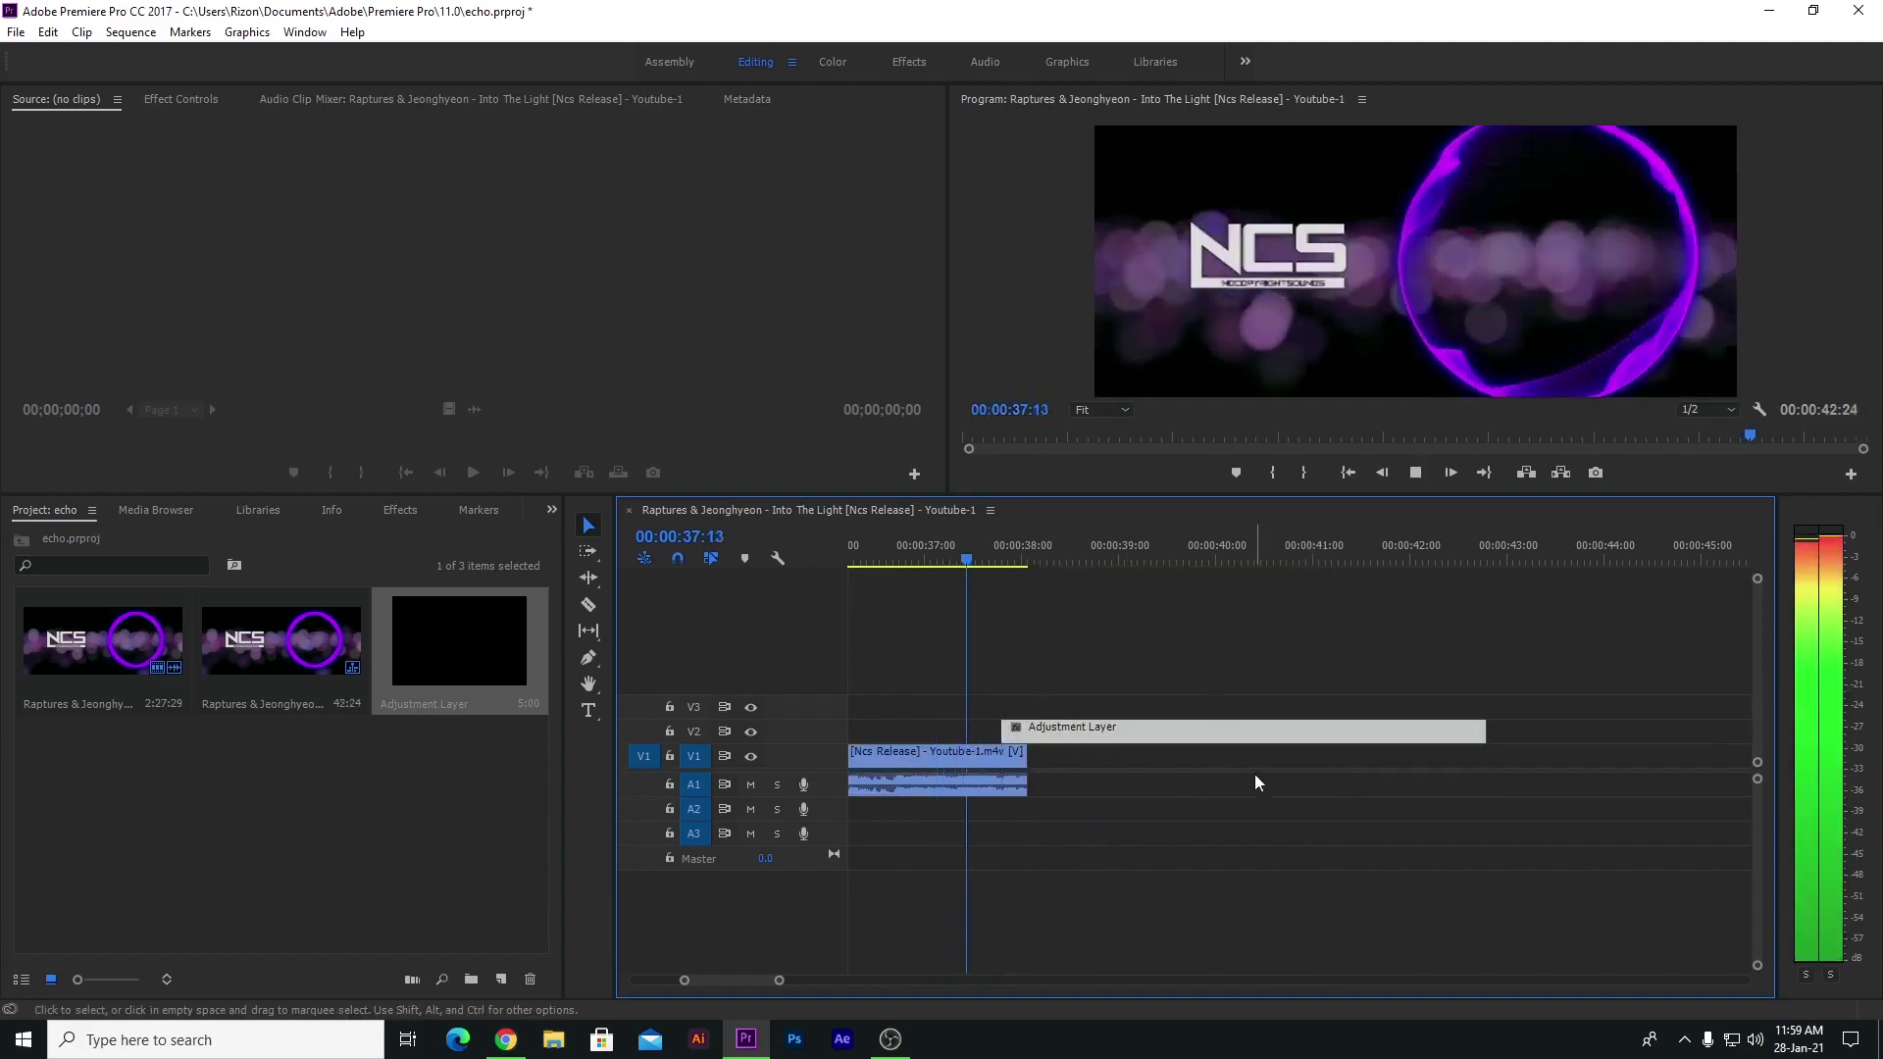
key("space")
left_click(924, 531)
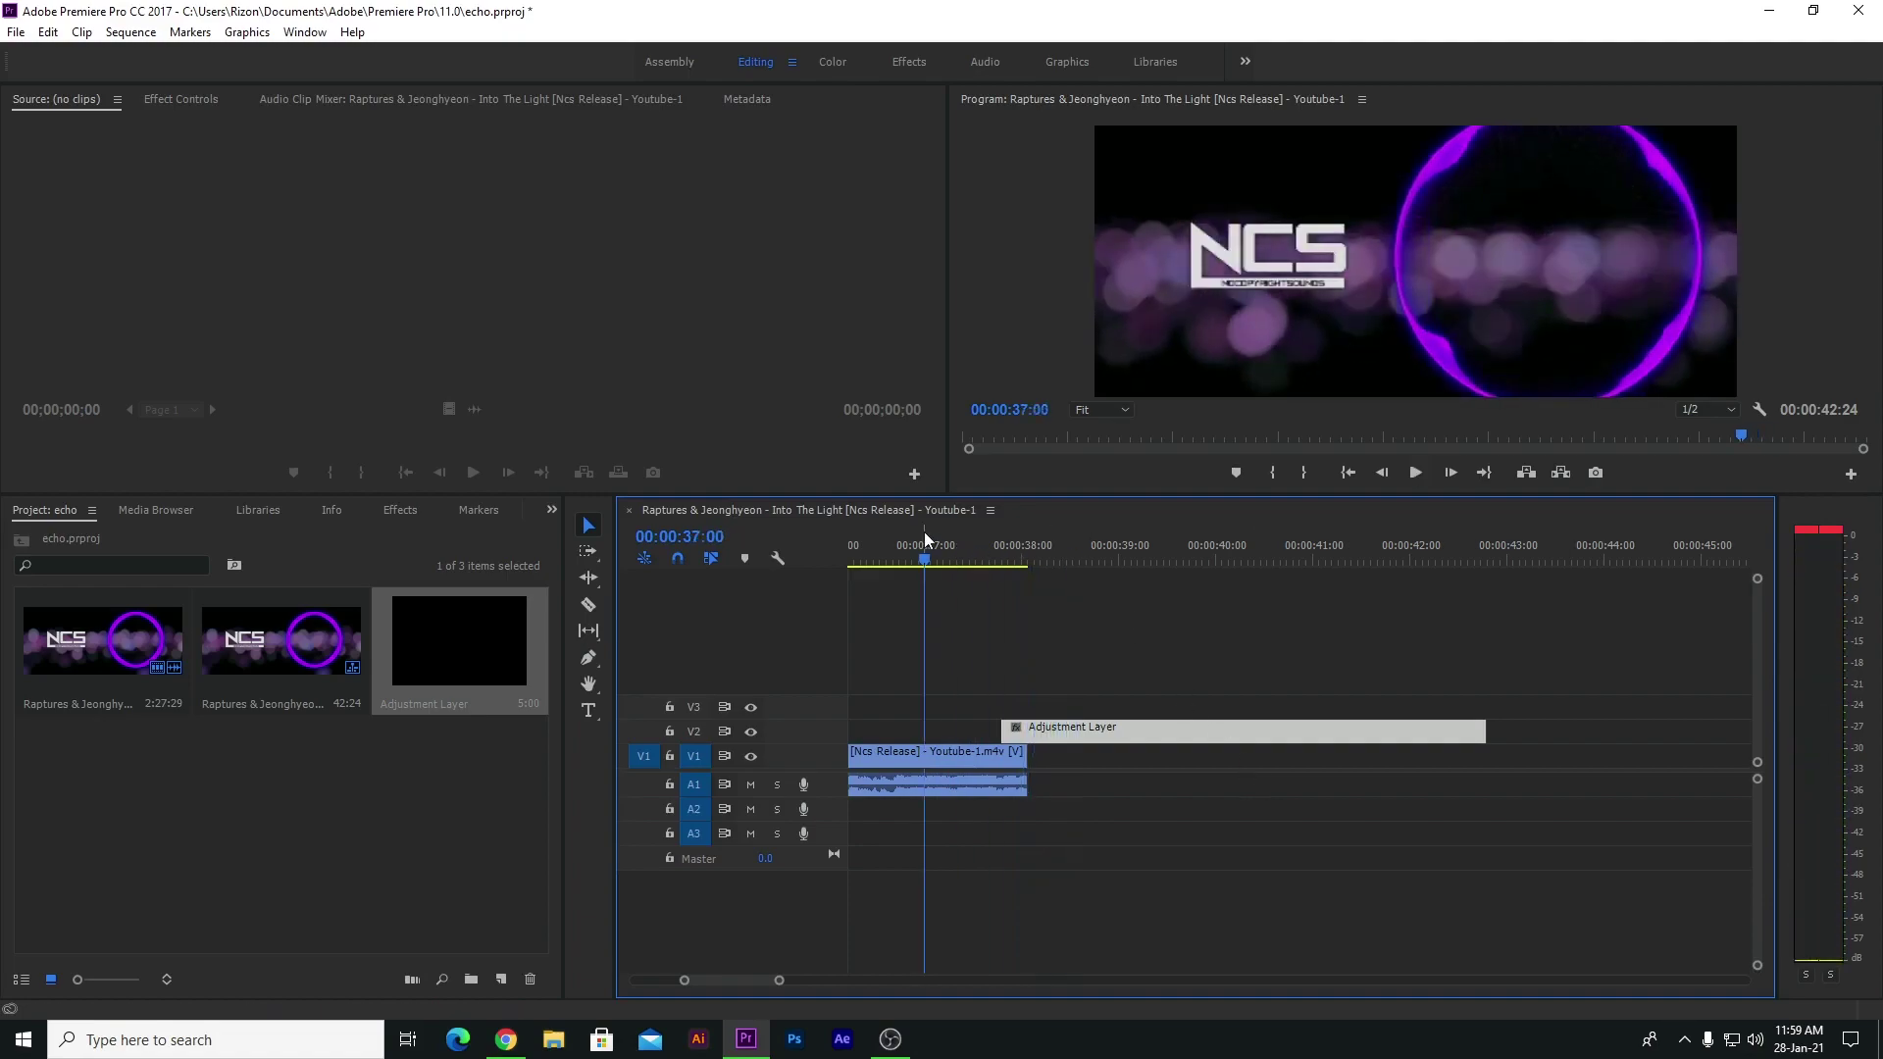
key("space")
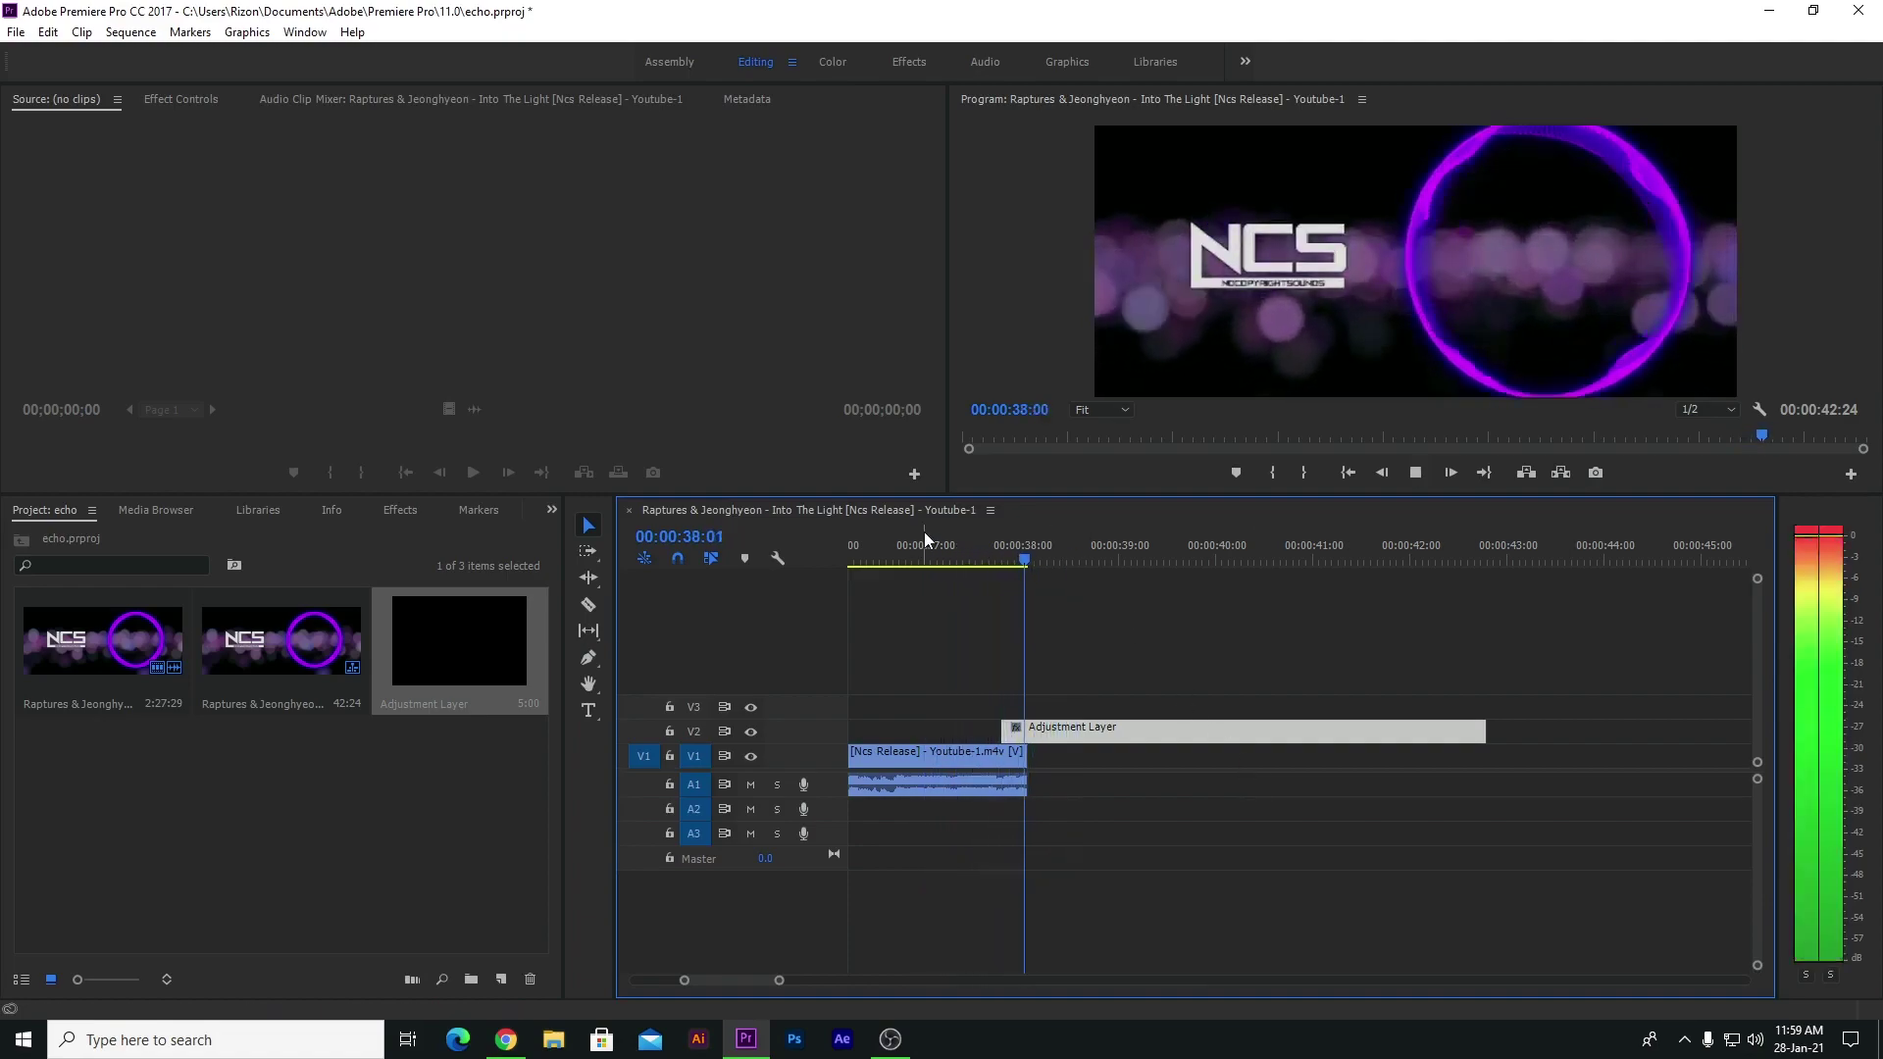
key("space")
- Trim the adjustment layer on V2 to end at 00:00:42:11
left_click_drag(1485, 730, 1443, 731)
left_click(1421, 862)
left_click_drag(779, 980, 998, 979)
key("alt+Tab")
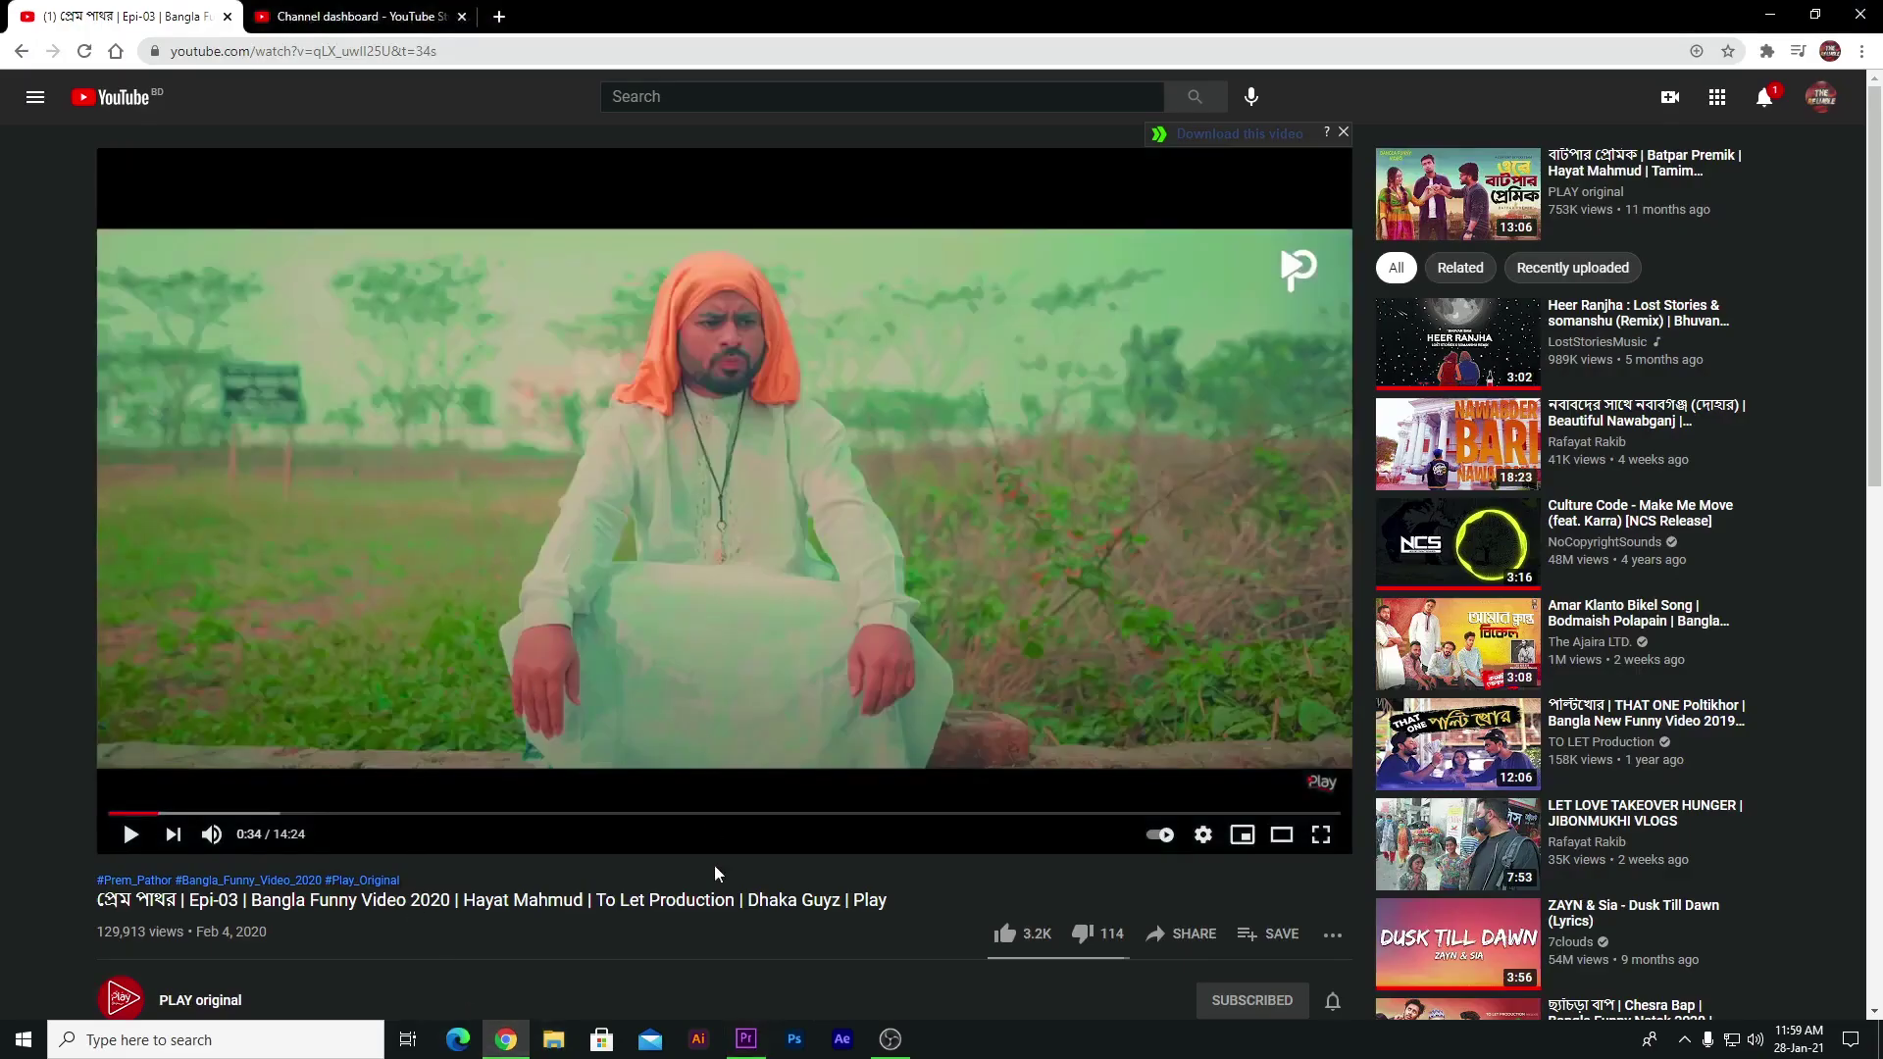
left_click(745, 1038)
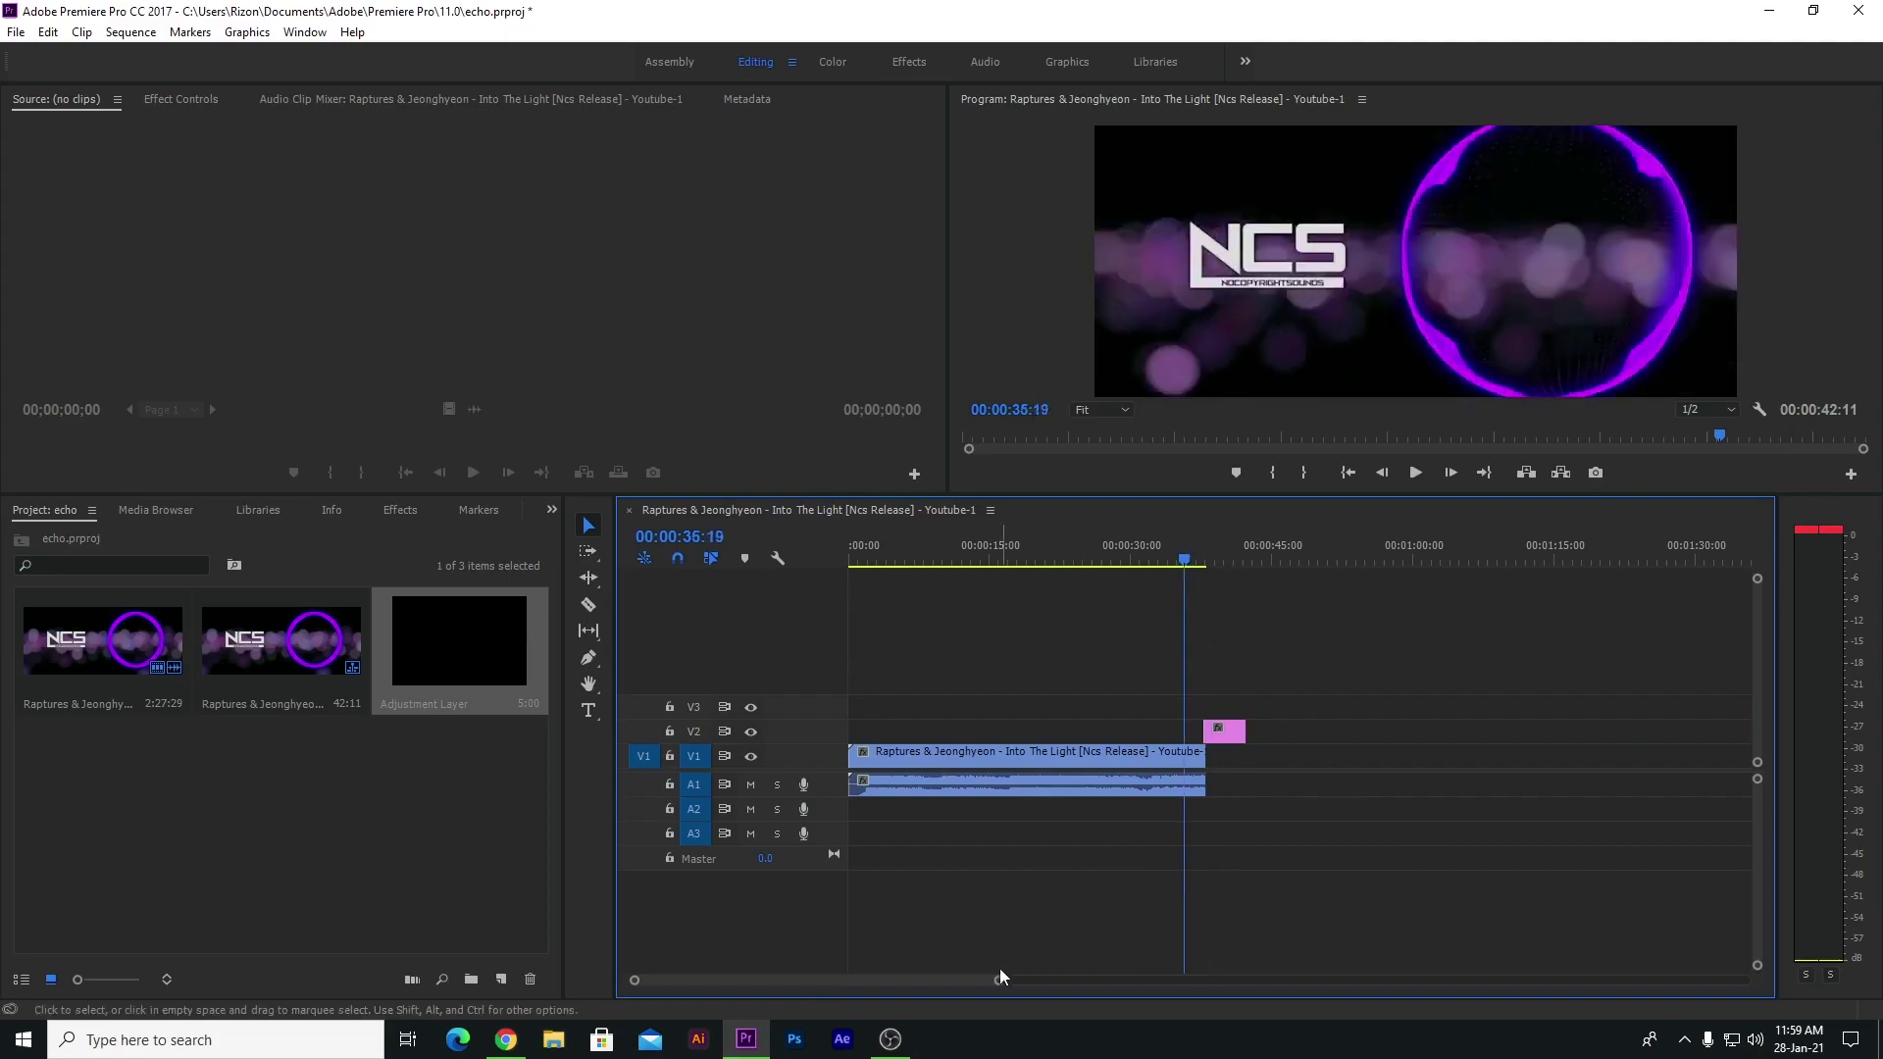
left_click_drag(998, 979, 868, 980)
- Open the Audio Track Mixer for the music clip's sequence
left_click(1147, 789)
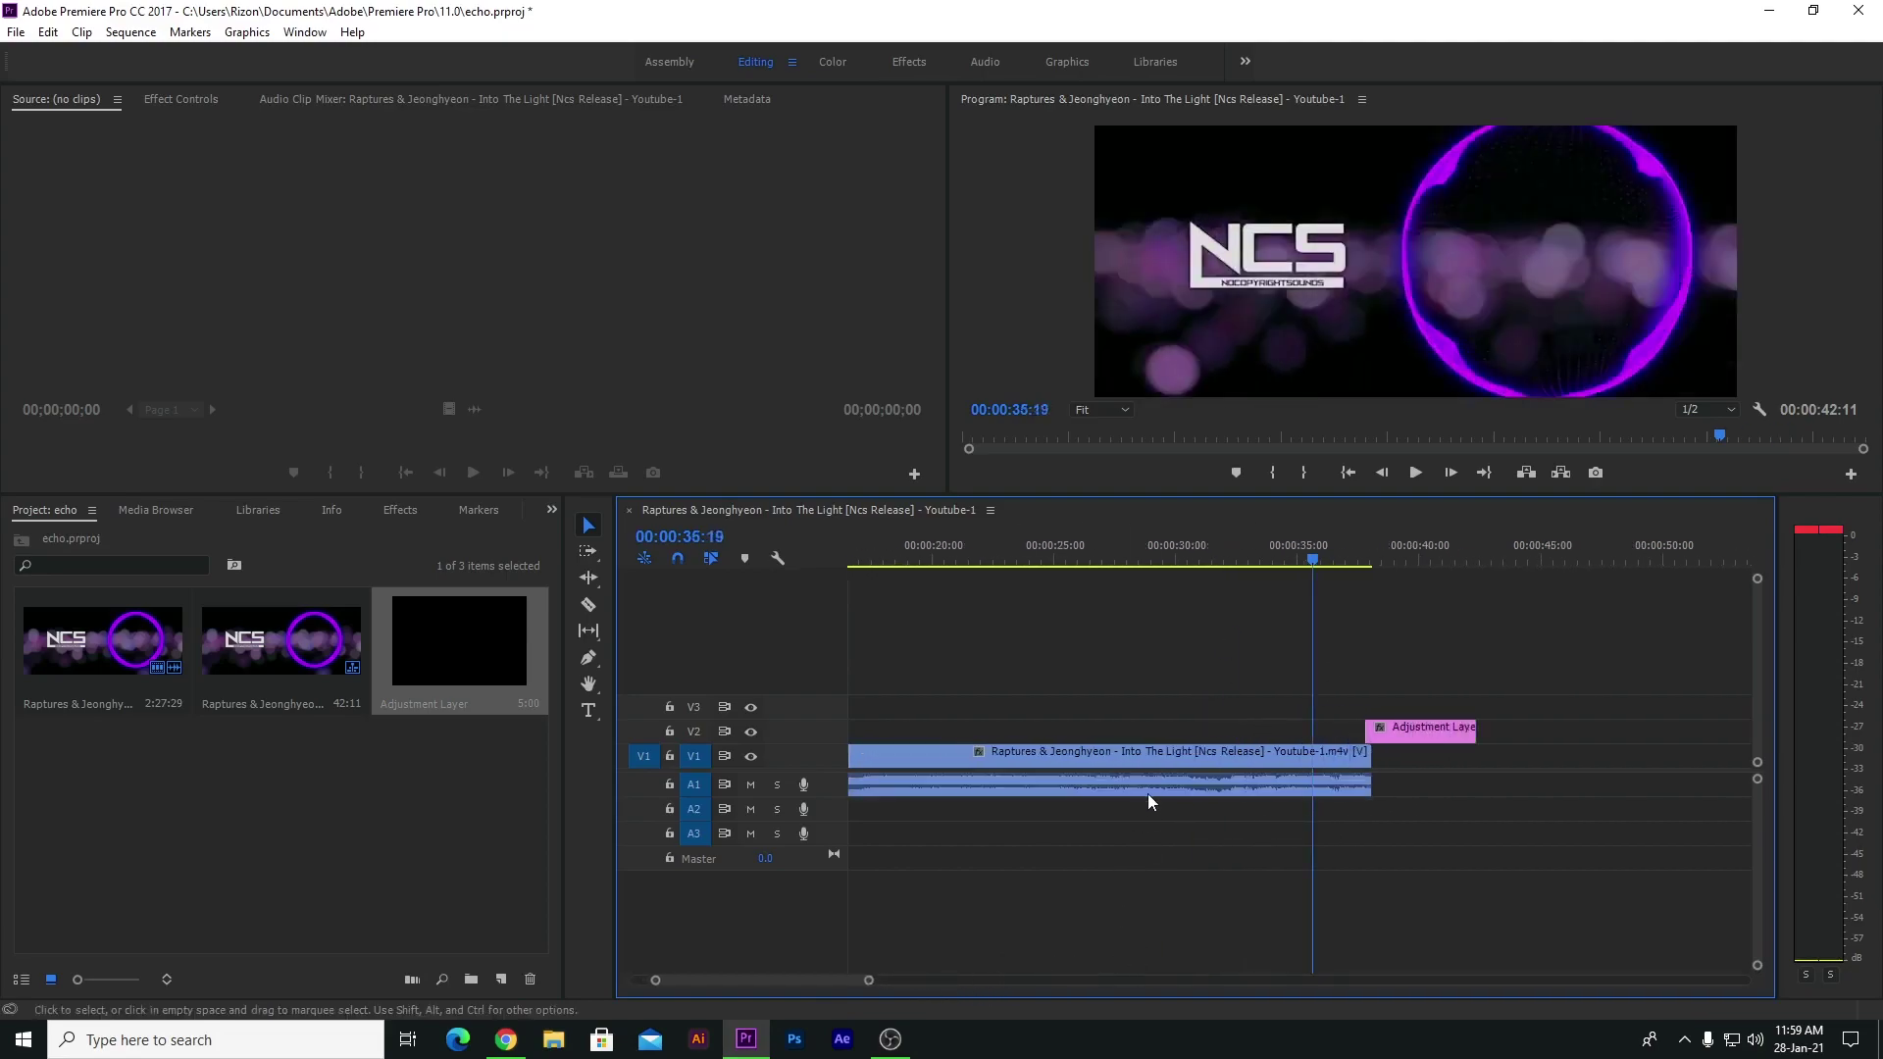
left_click(248, 32)
mouse_move(305, 32)
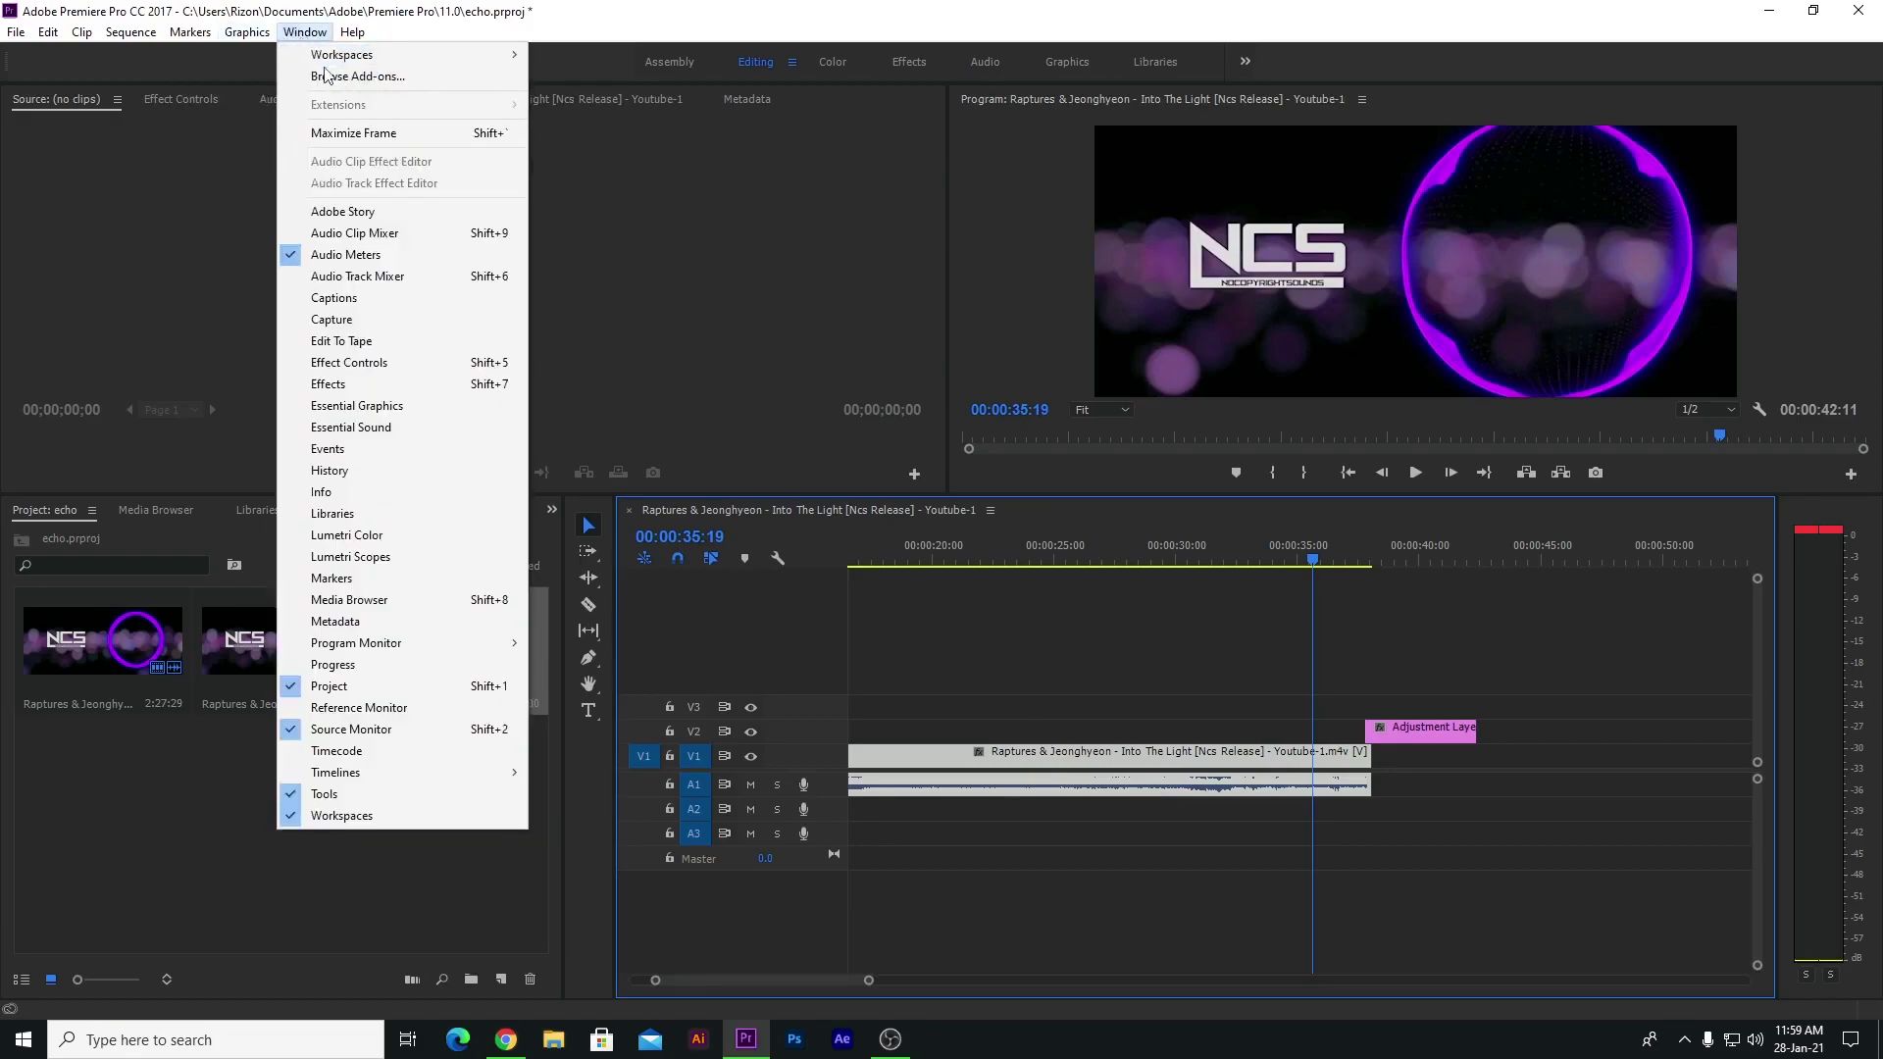
left_click(324, 277)
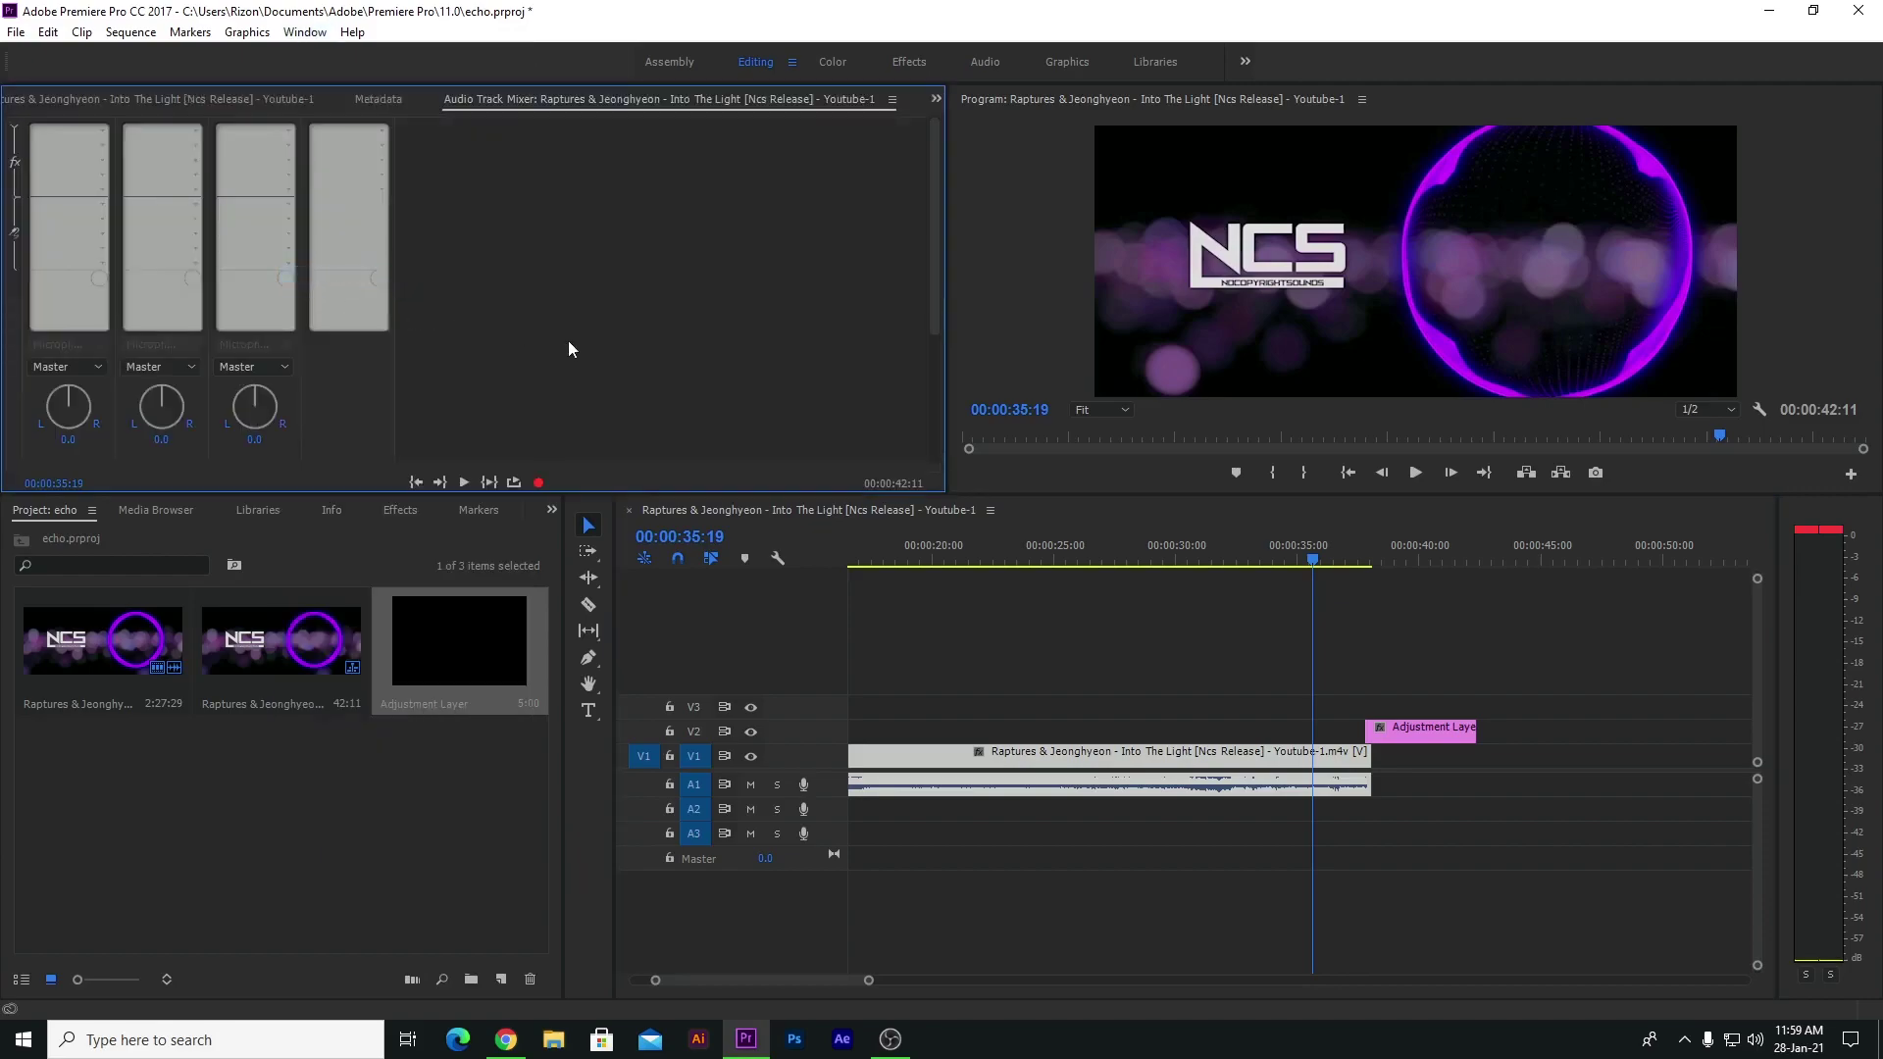
left_click(15, 130)
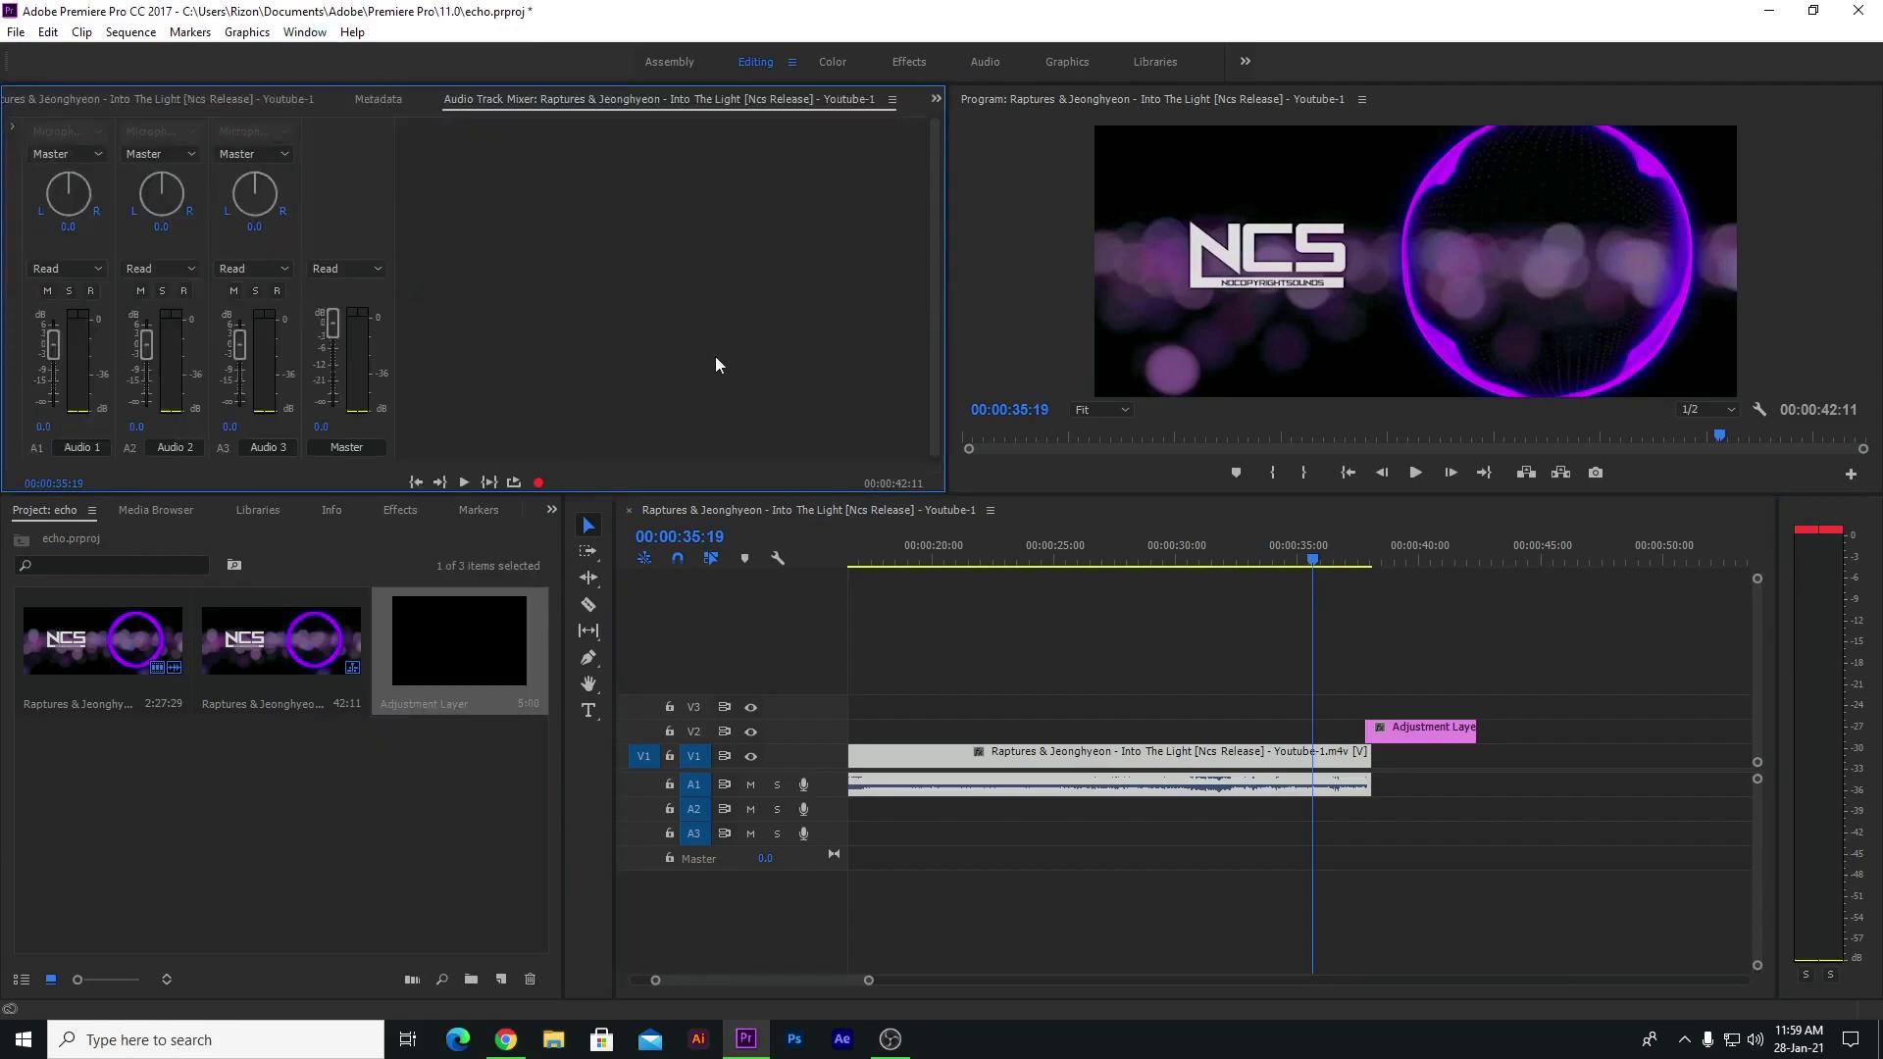
left_click(305, 32)
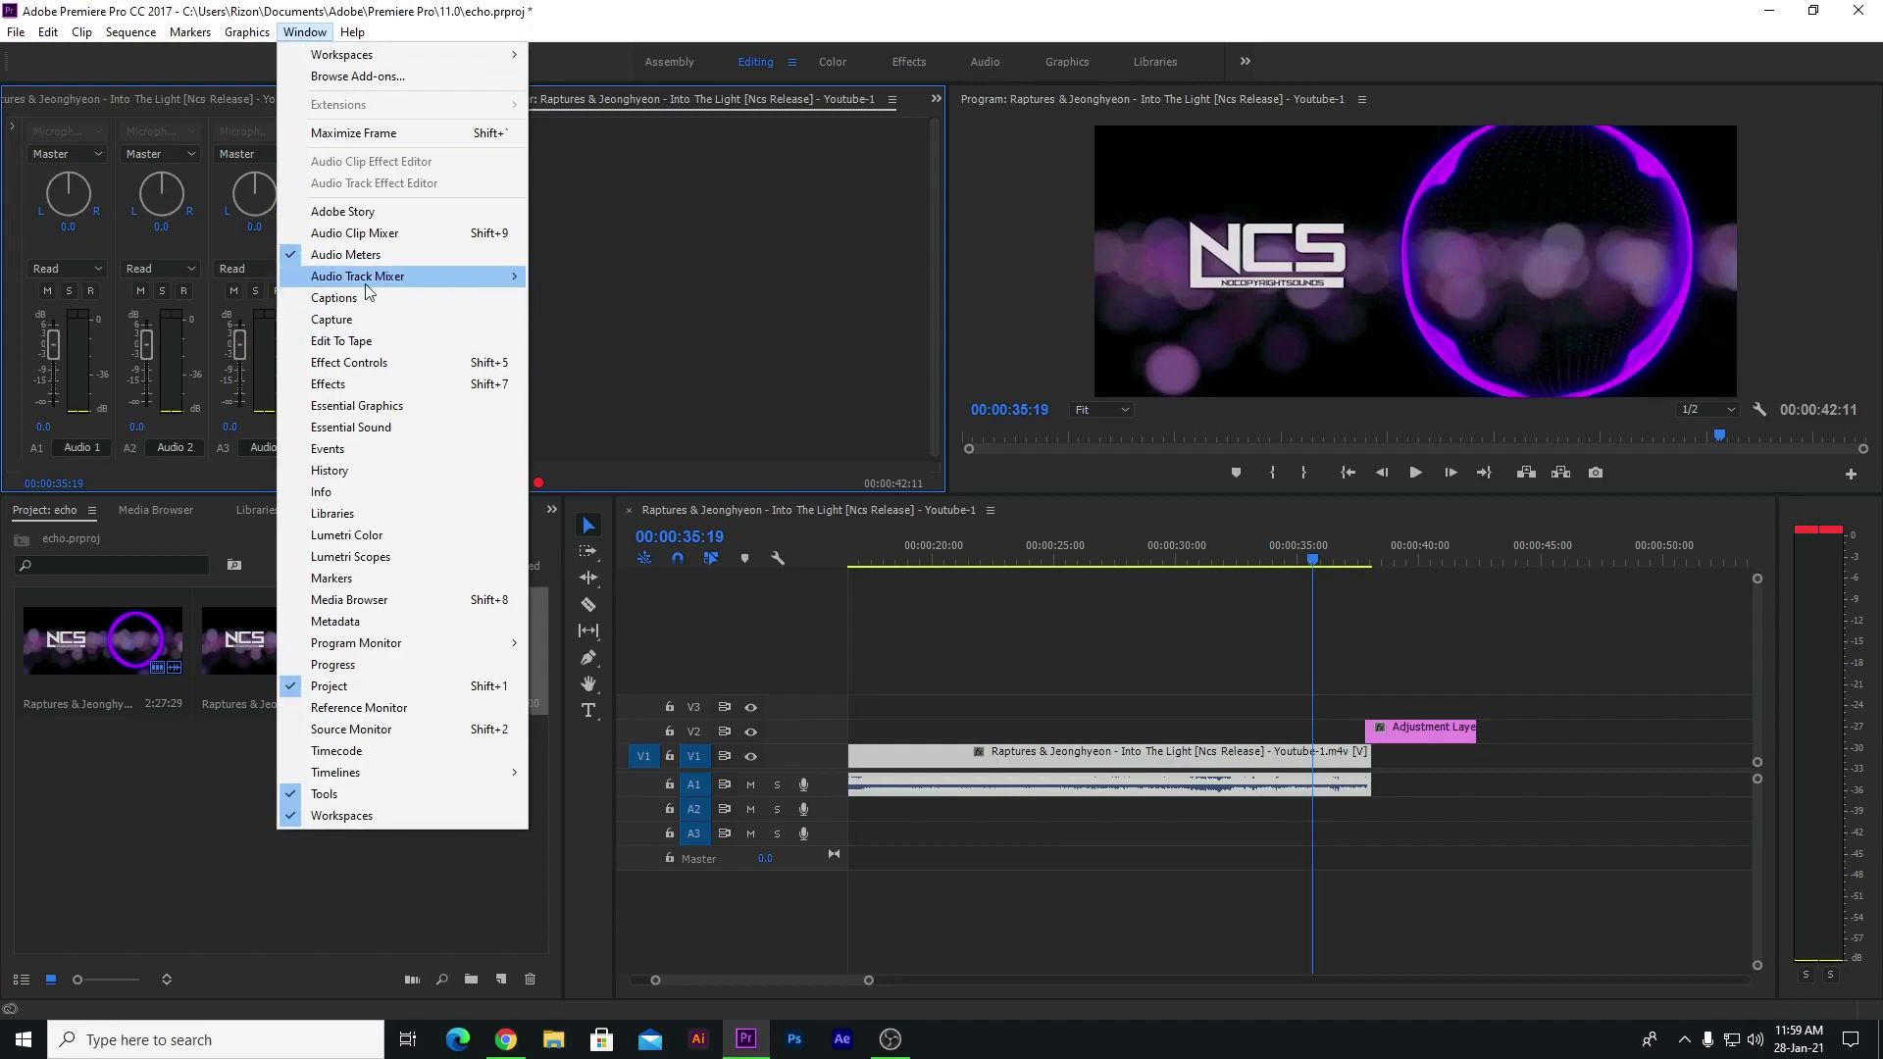
mouse_move(365, 281)
left_click(686, 276)
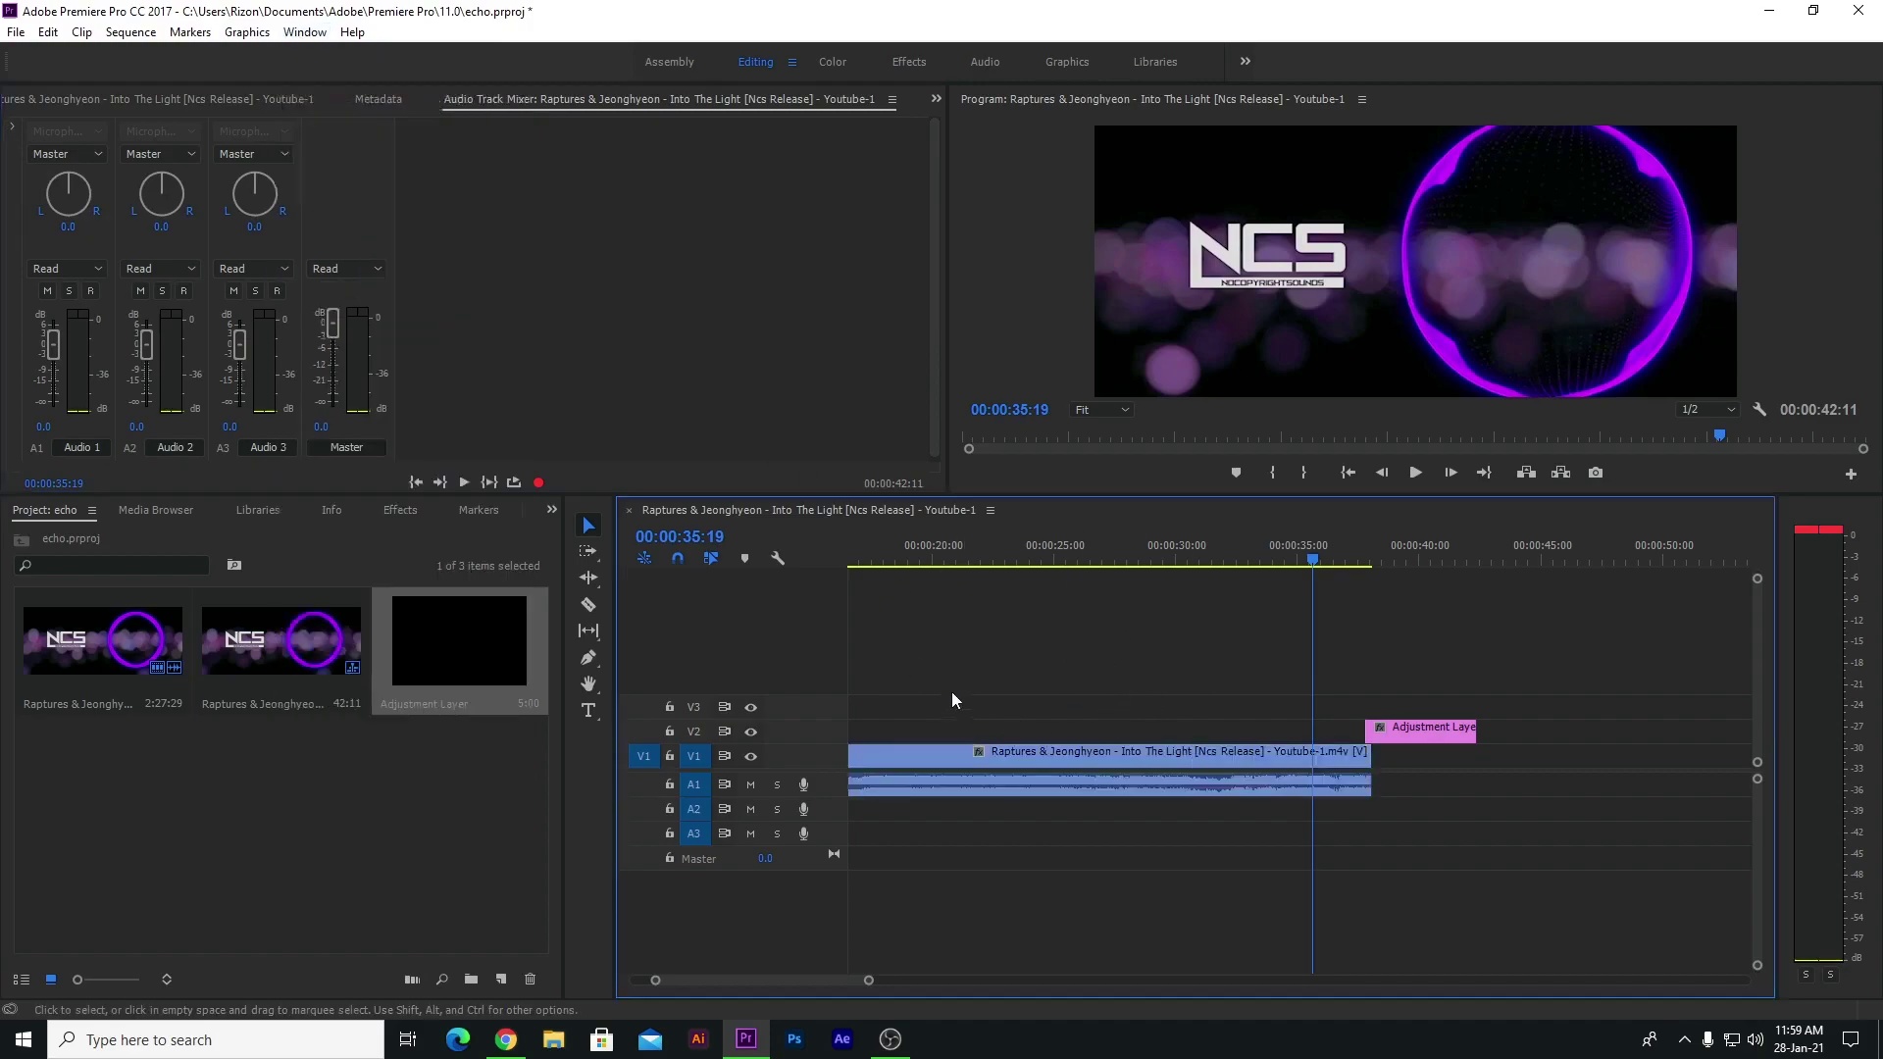
- Split the music clip at 00:00:35:21 and move the final segment's audio onto a new audio track A4
left_click(1312, 485)
key("Home")
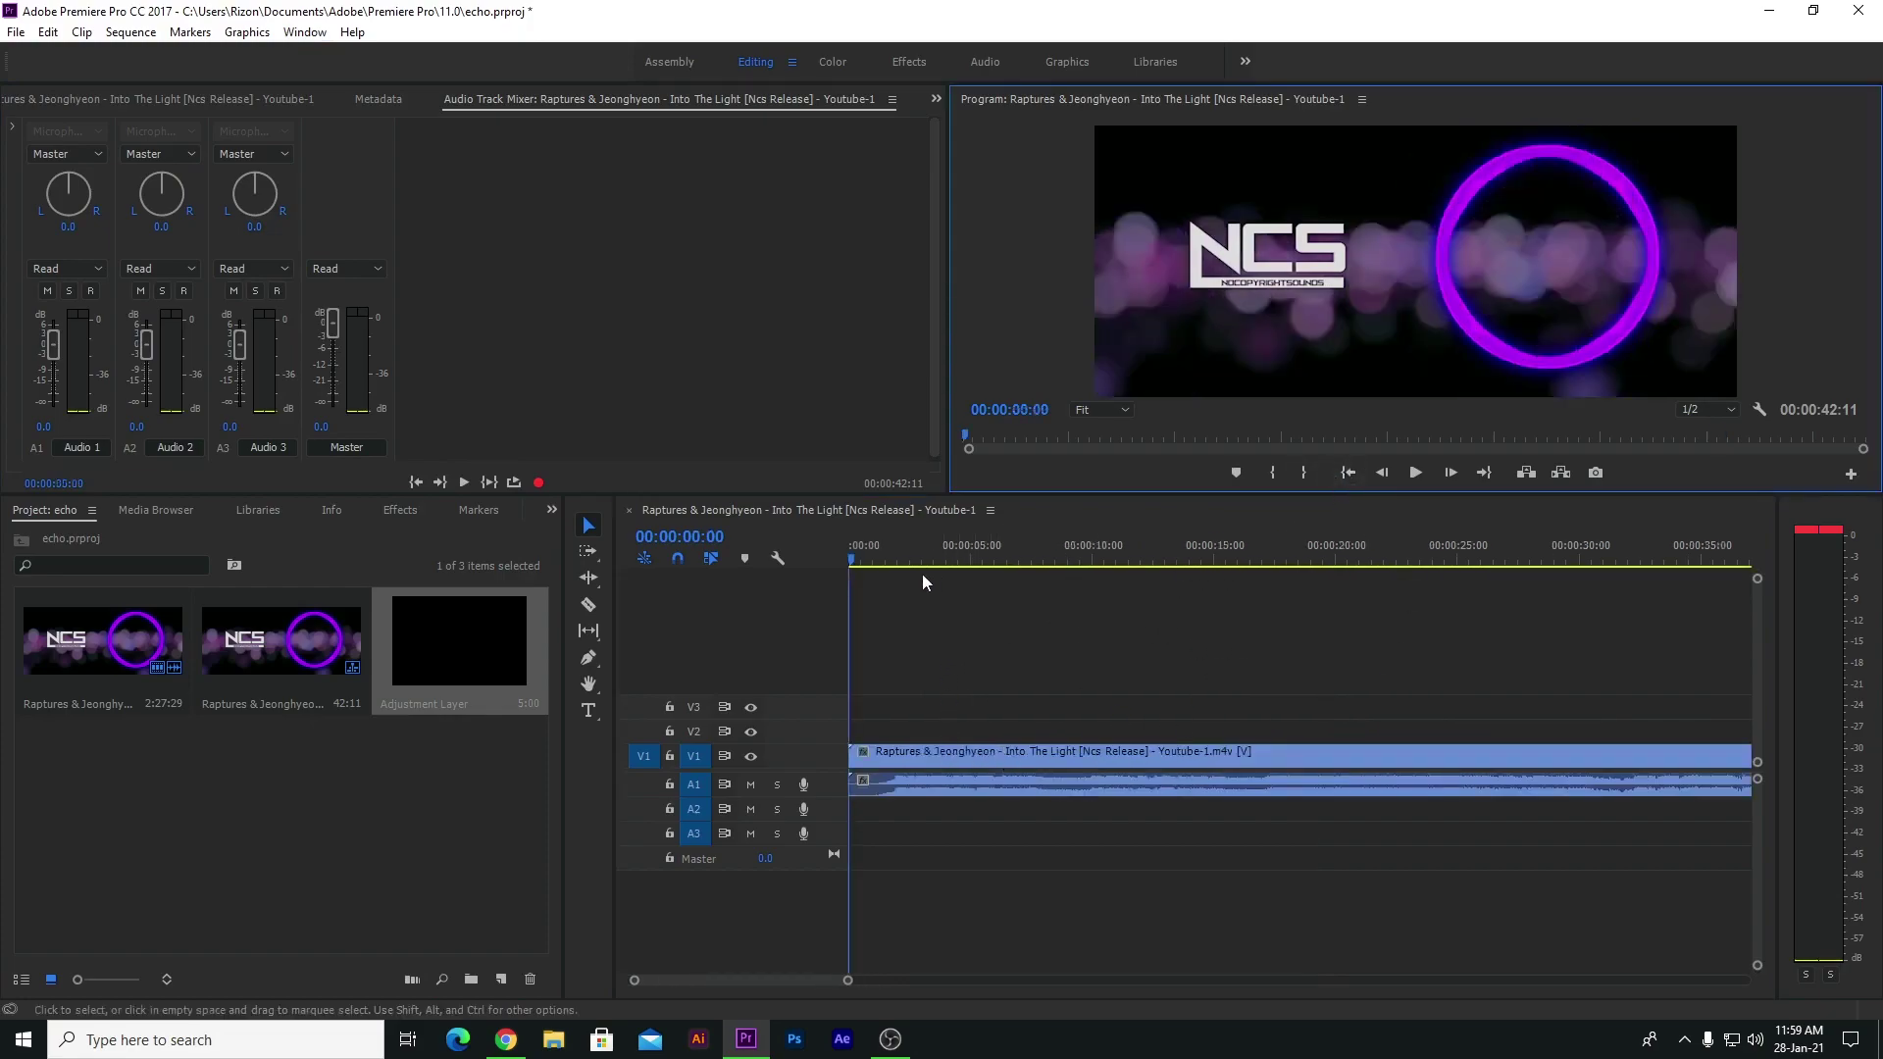
left_click(1071, 560)
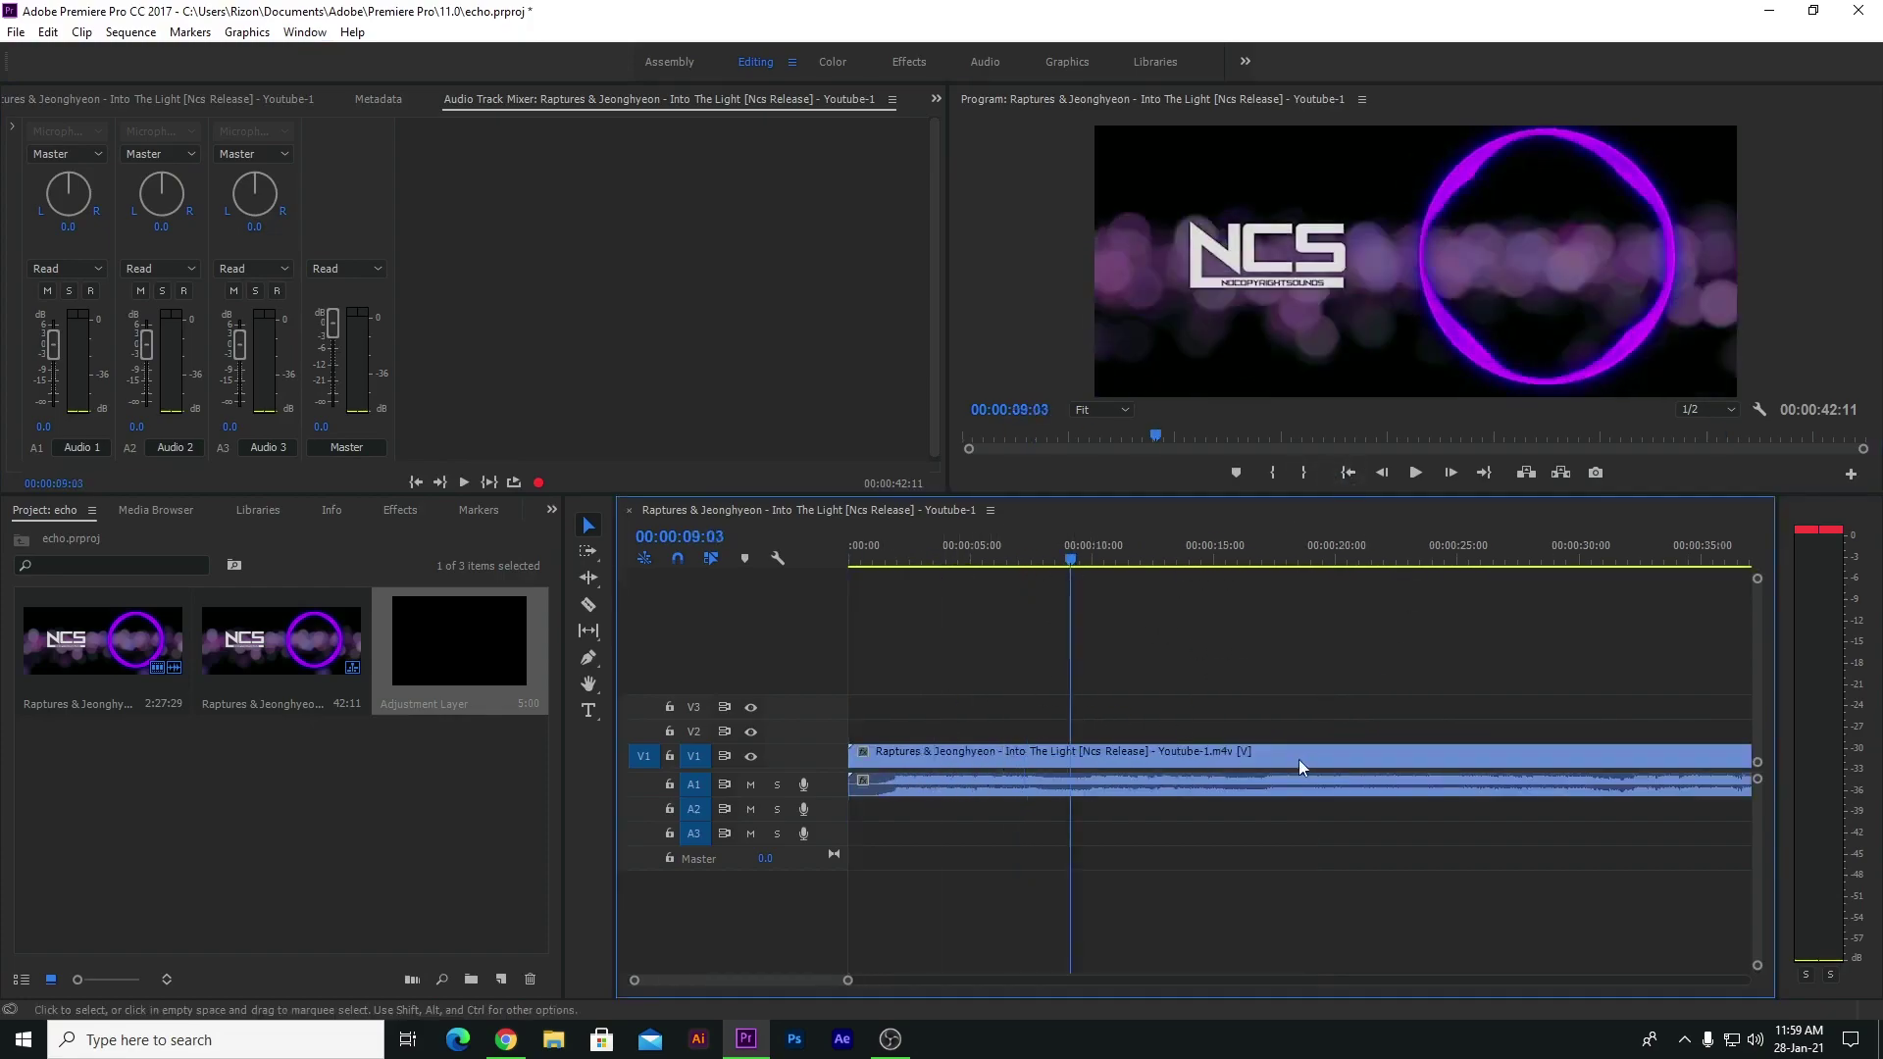
scroll(1292, 759, "down", 3)
left_click_drag(1000, 560, 1544, 631)
key("c")
left_click(1543, 793)
key("v")
left_click_drag(1557, 784, 1574, 833)
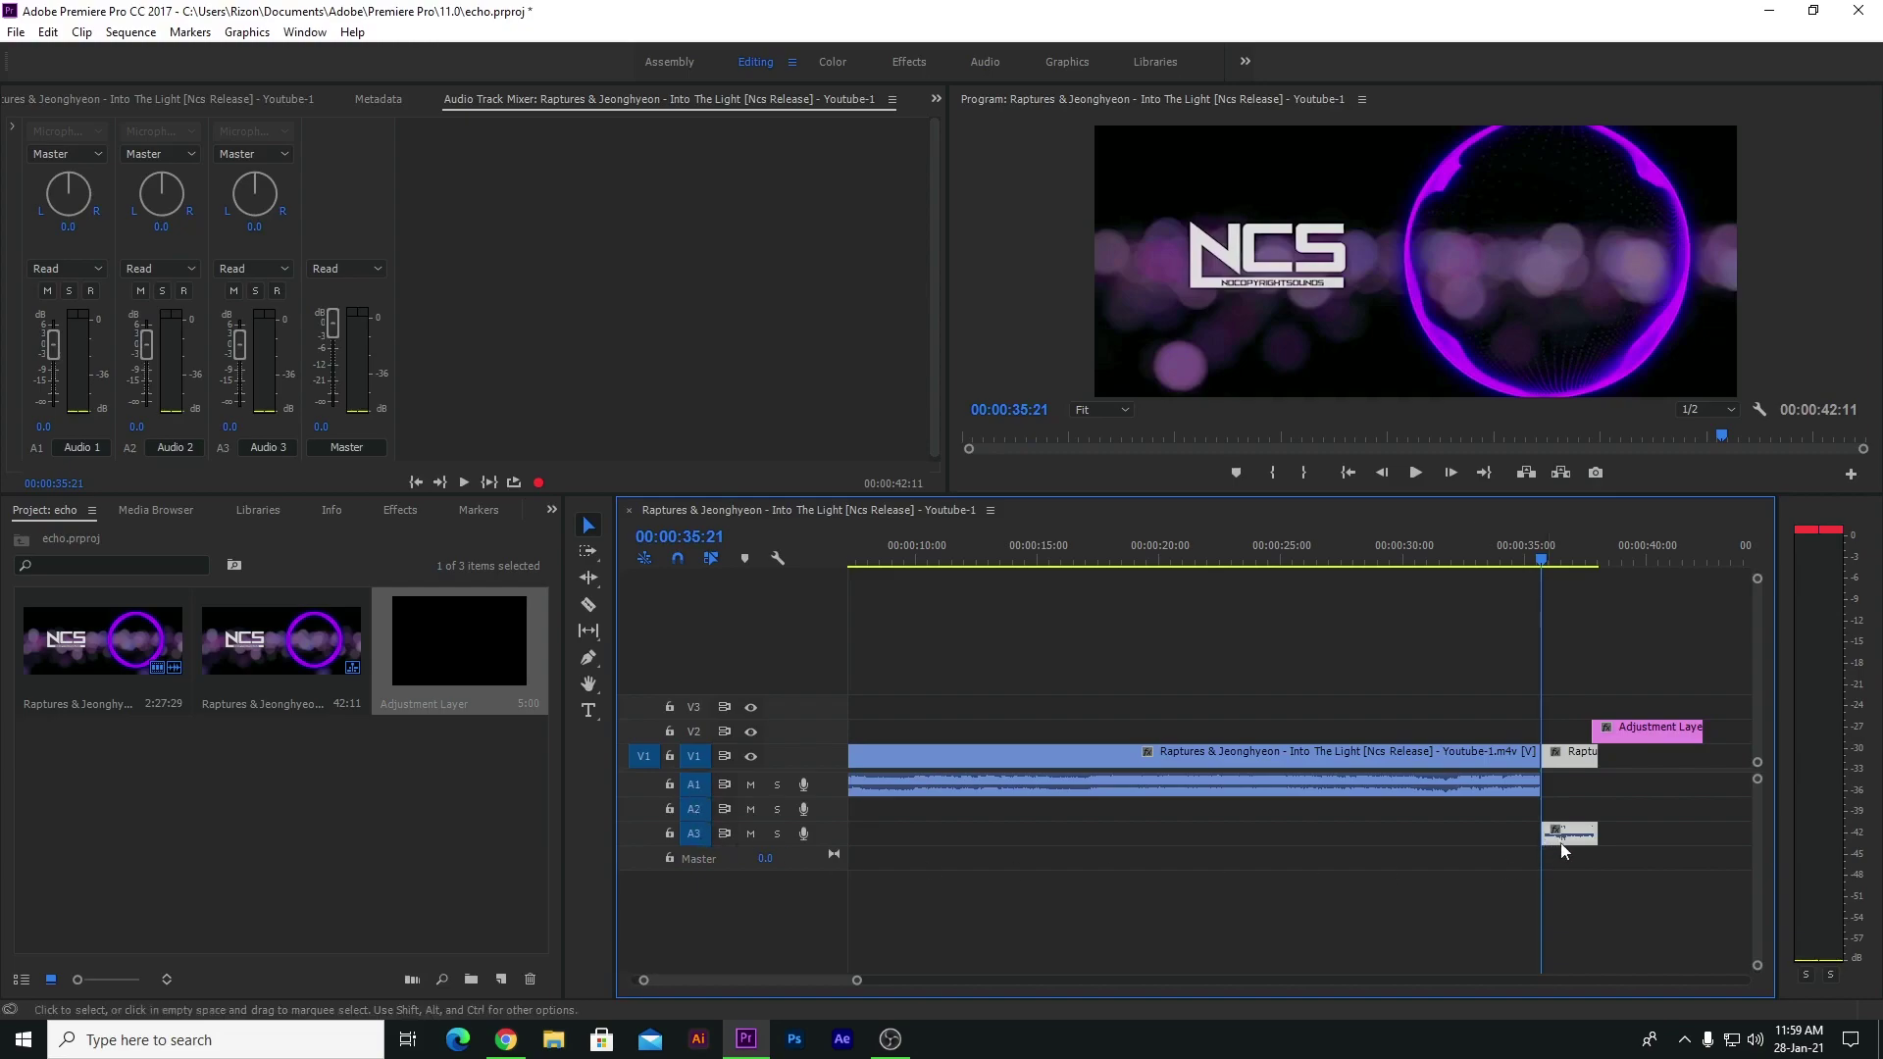
left_click_drag(1566, 822, 1567, 875)
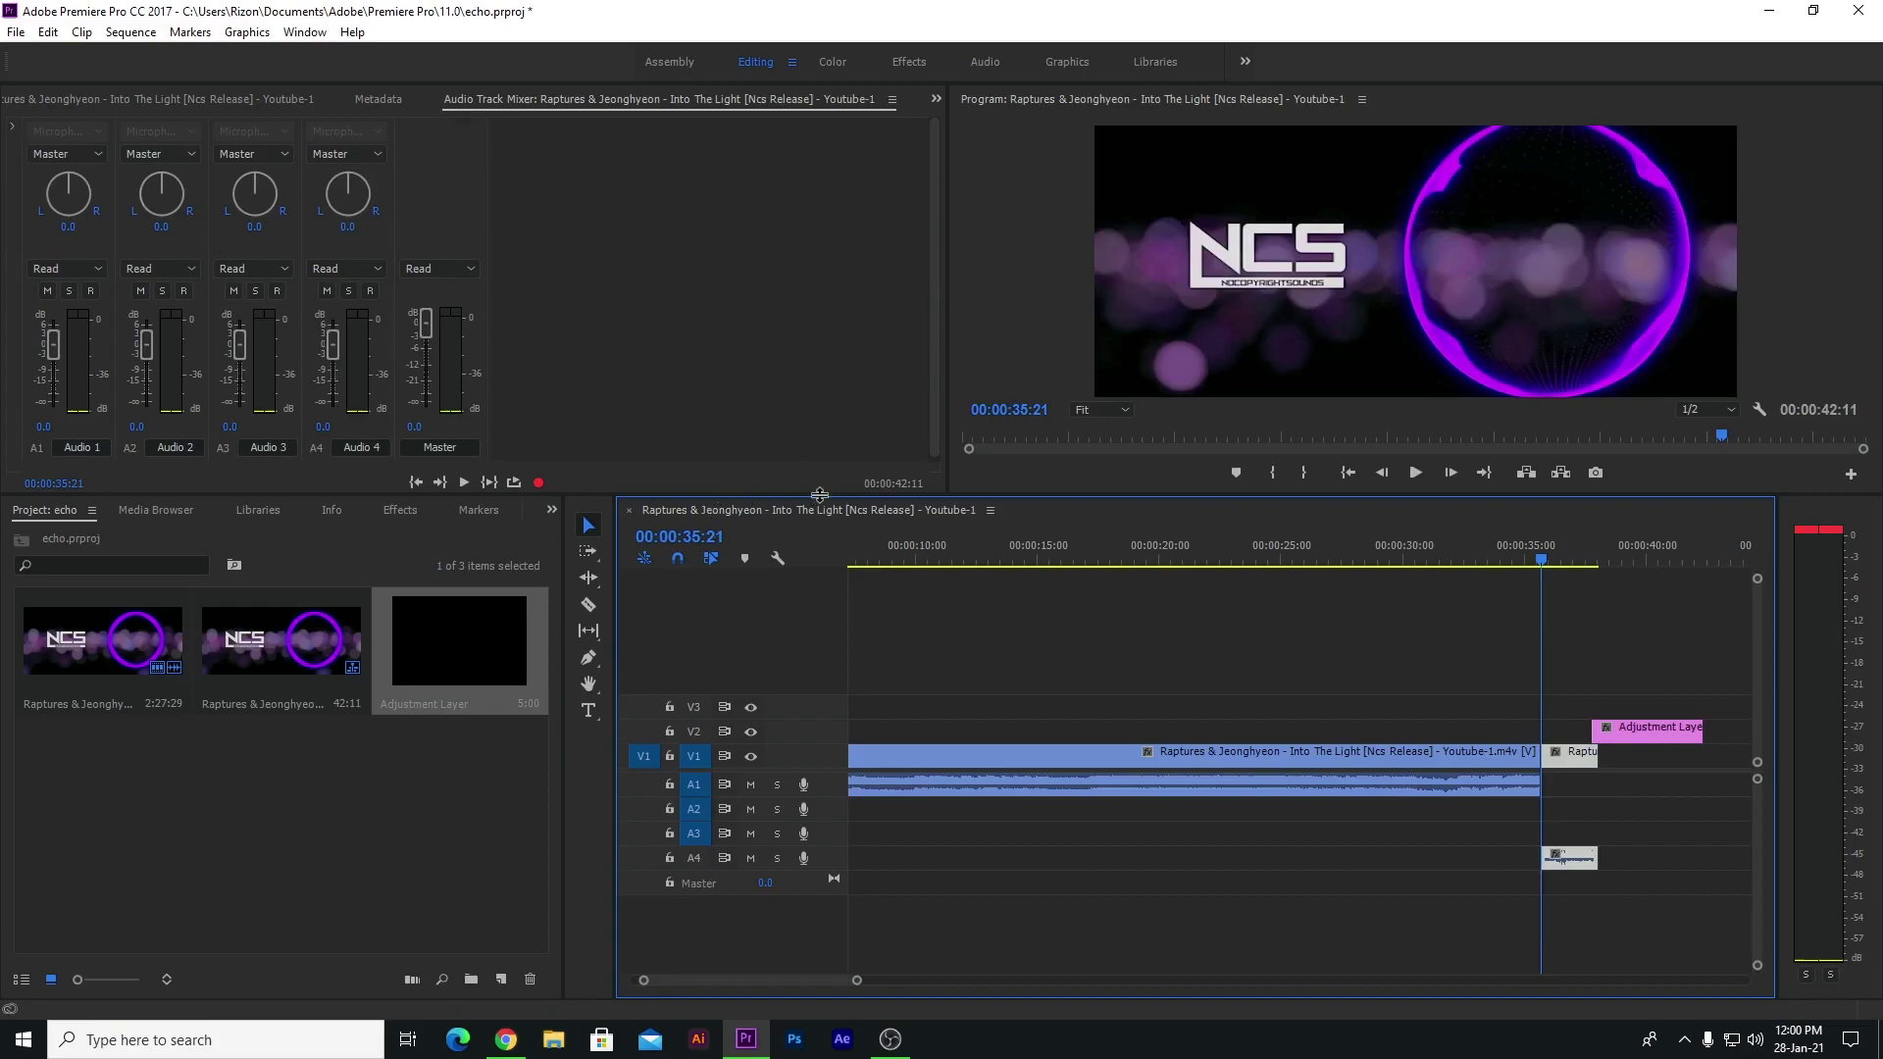
- Enlarge the Audio Track Mixer, expand its effects and sends section, and select the final segment on A4
left_click_drag(820, 495, 814, 641)
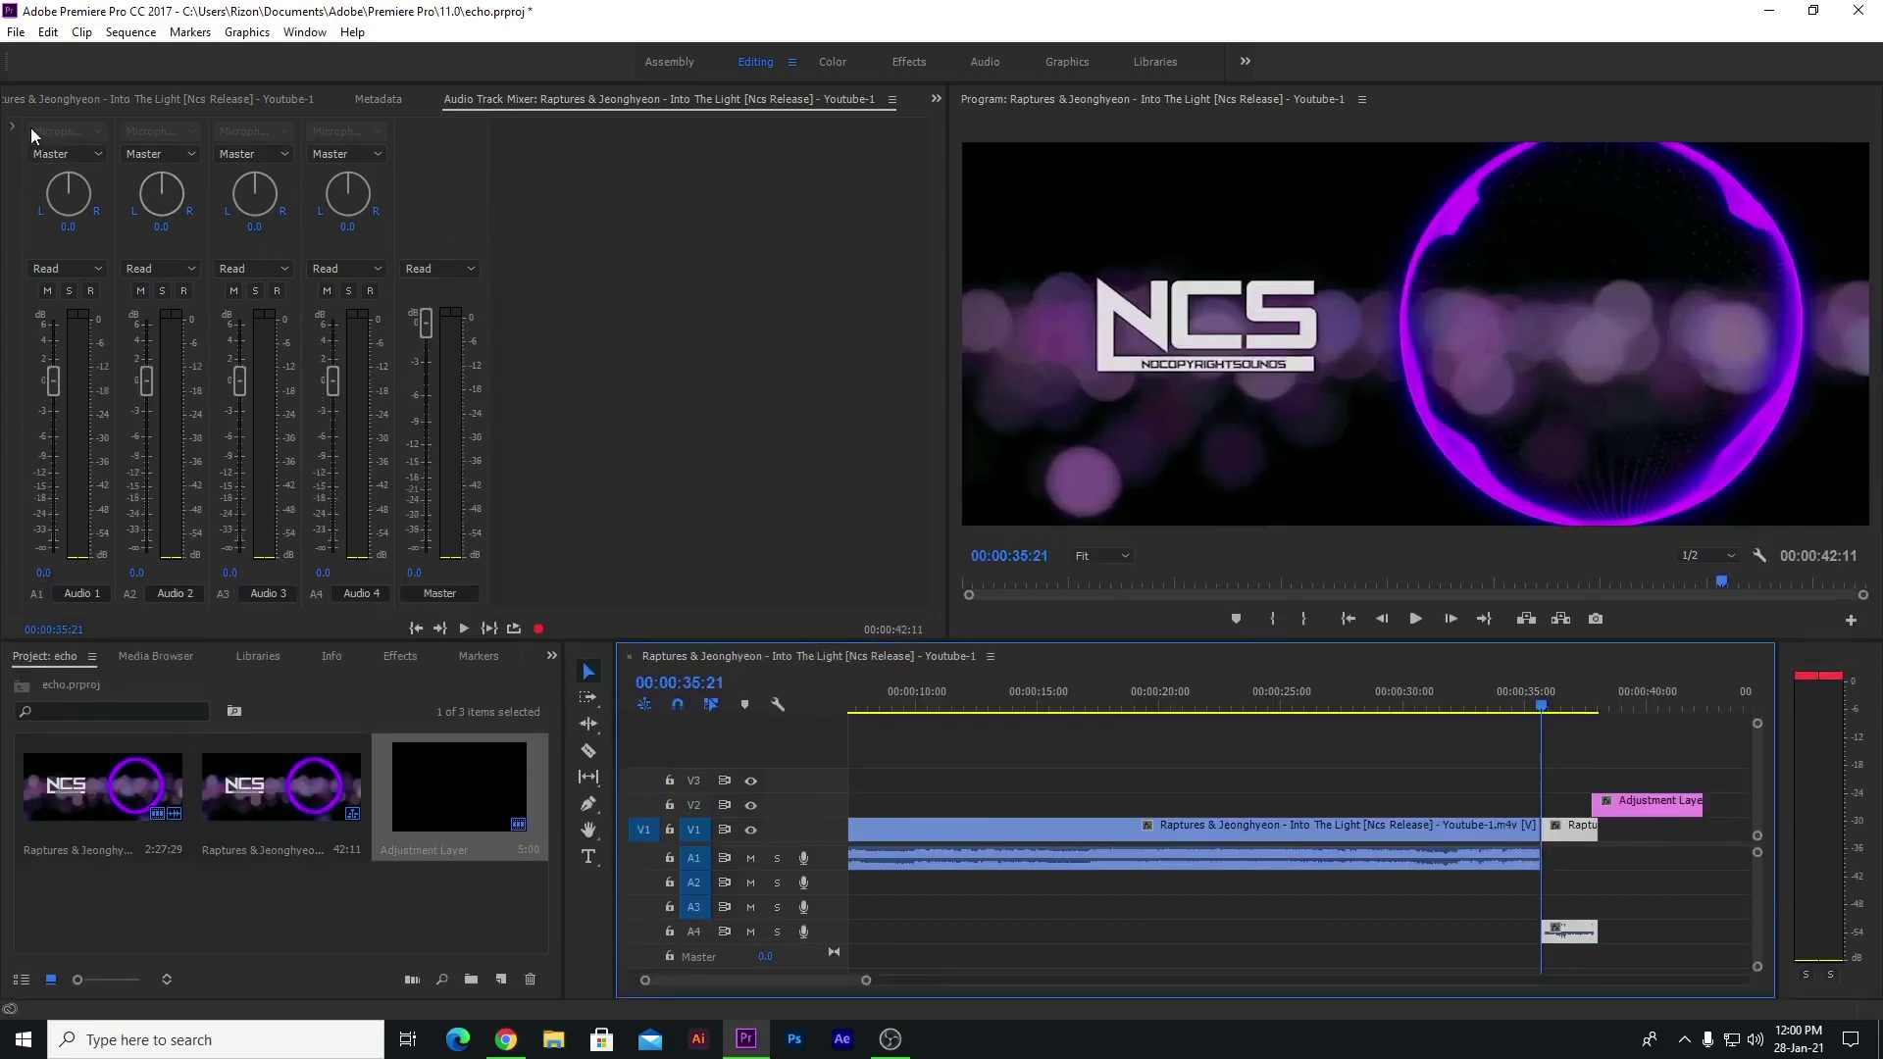
left_click(11, 127)
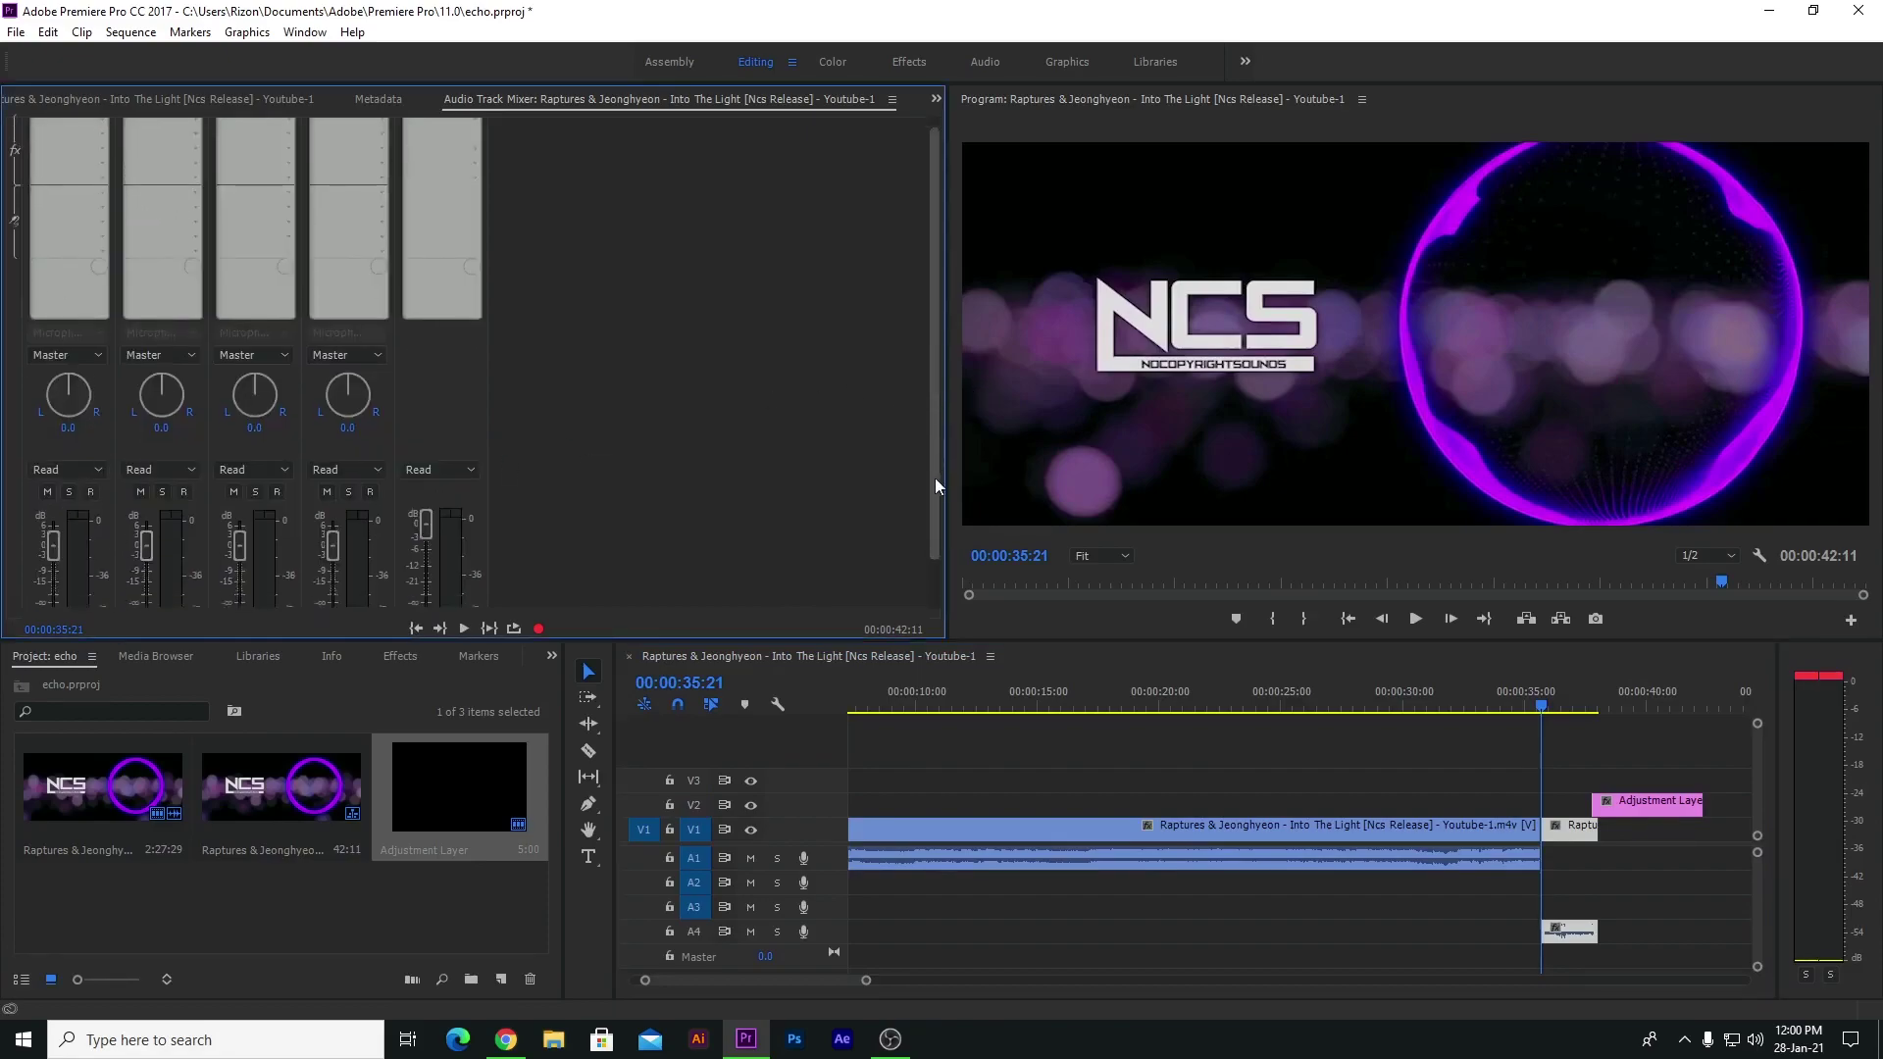
scroll(933, 461, "down", 1)
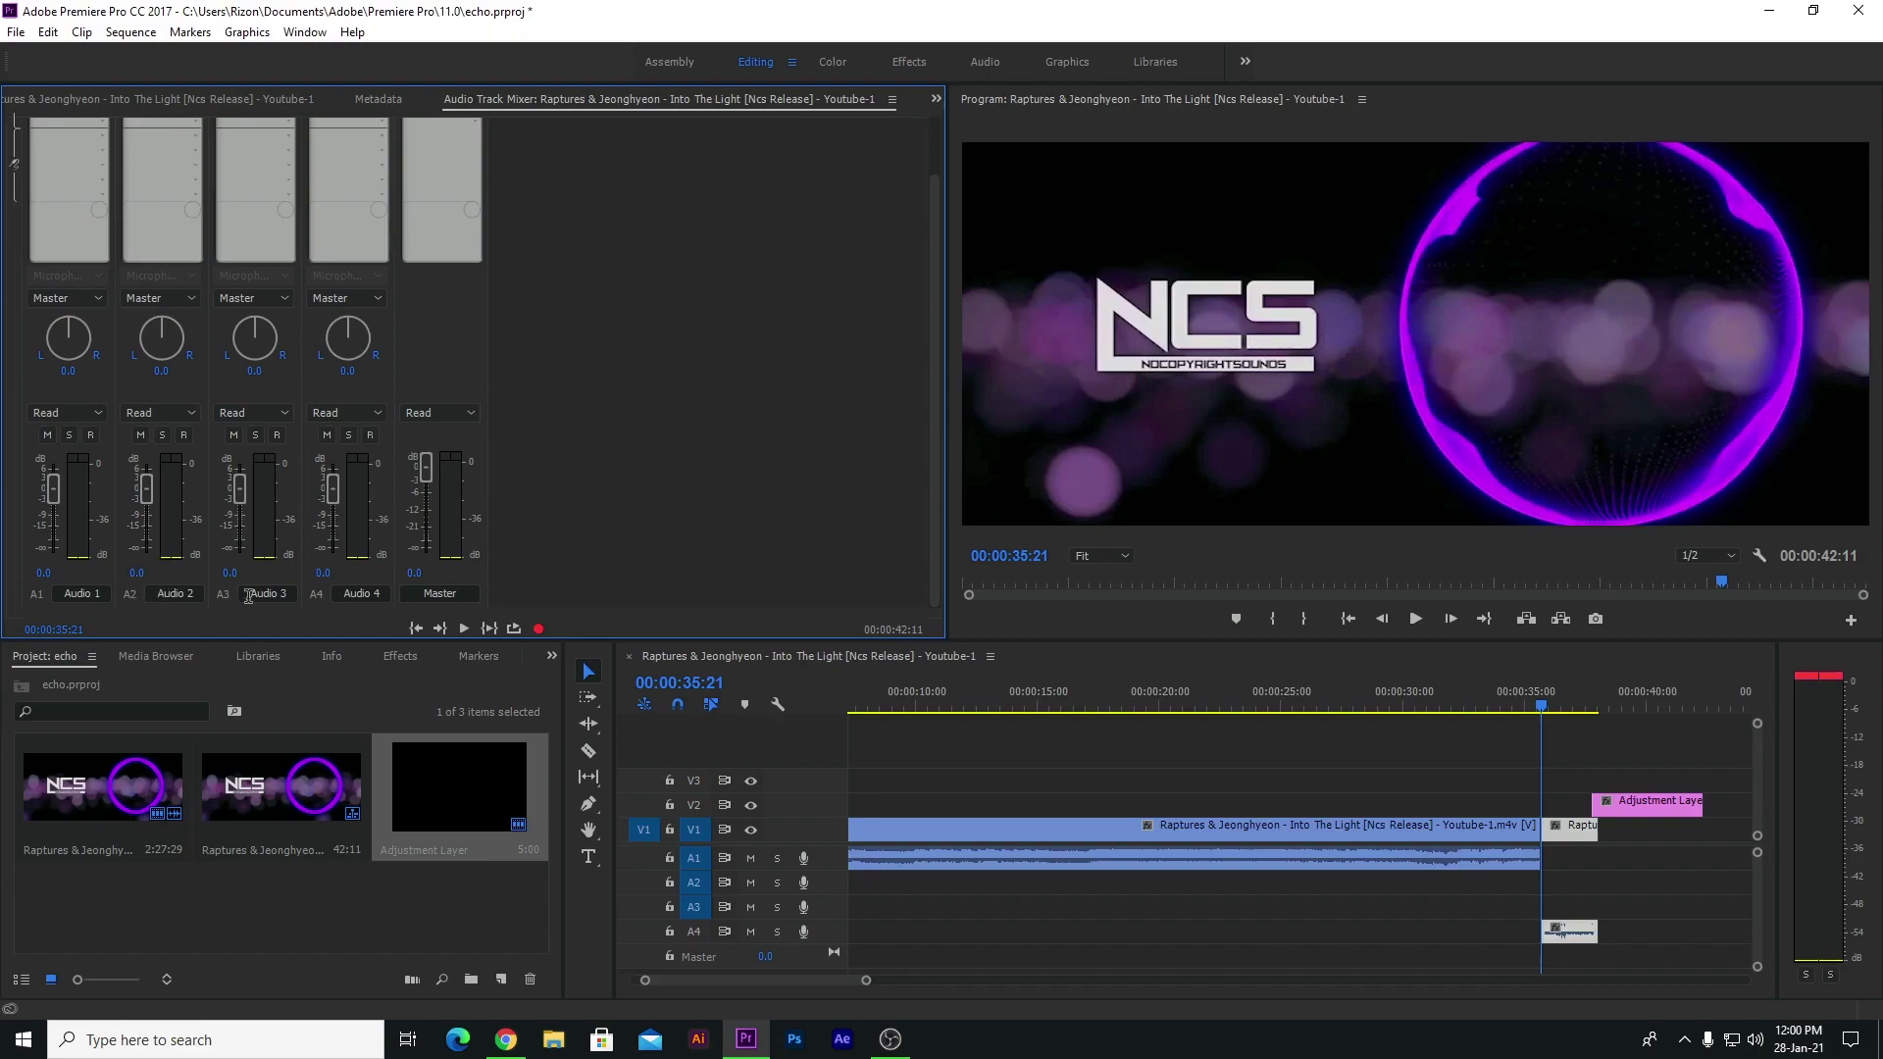
left_click(1631, 933)
left_click(1570, 937)
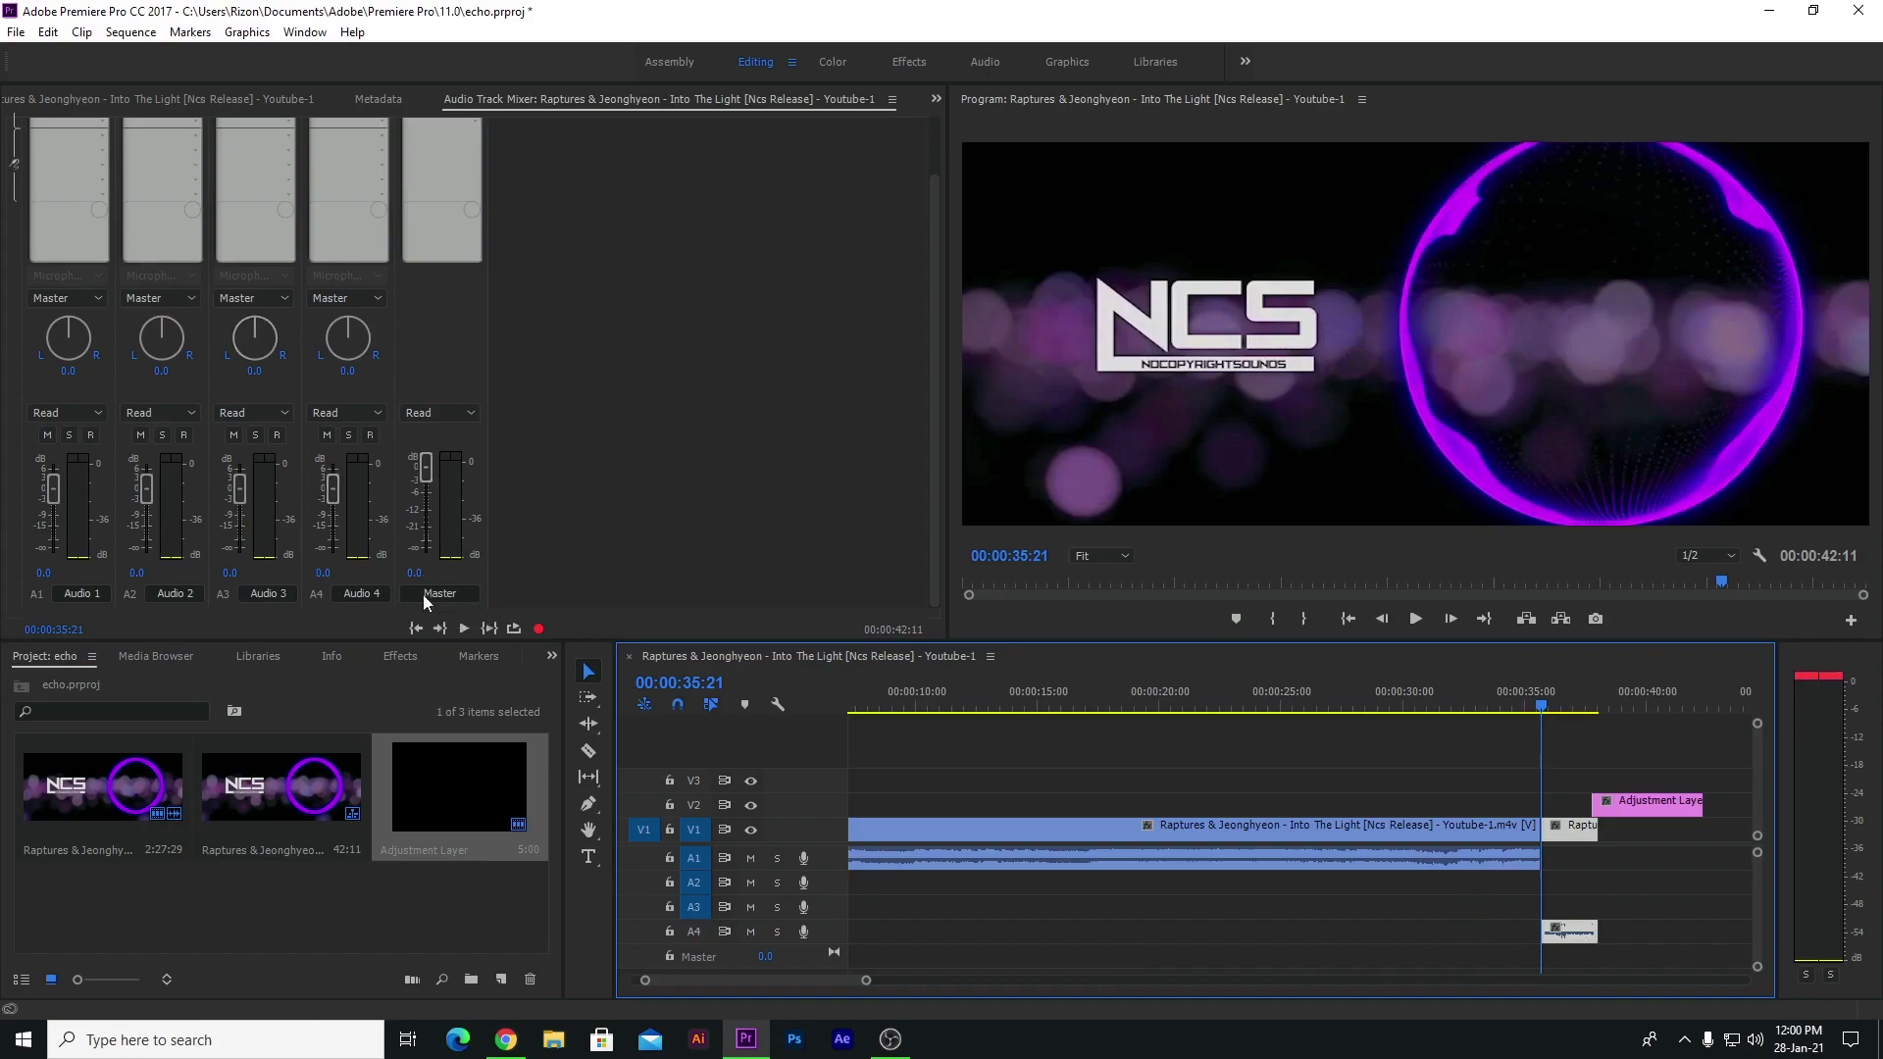
left_click_drag(929, 323, 935, 215)
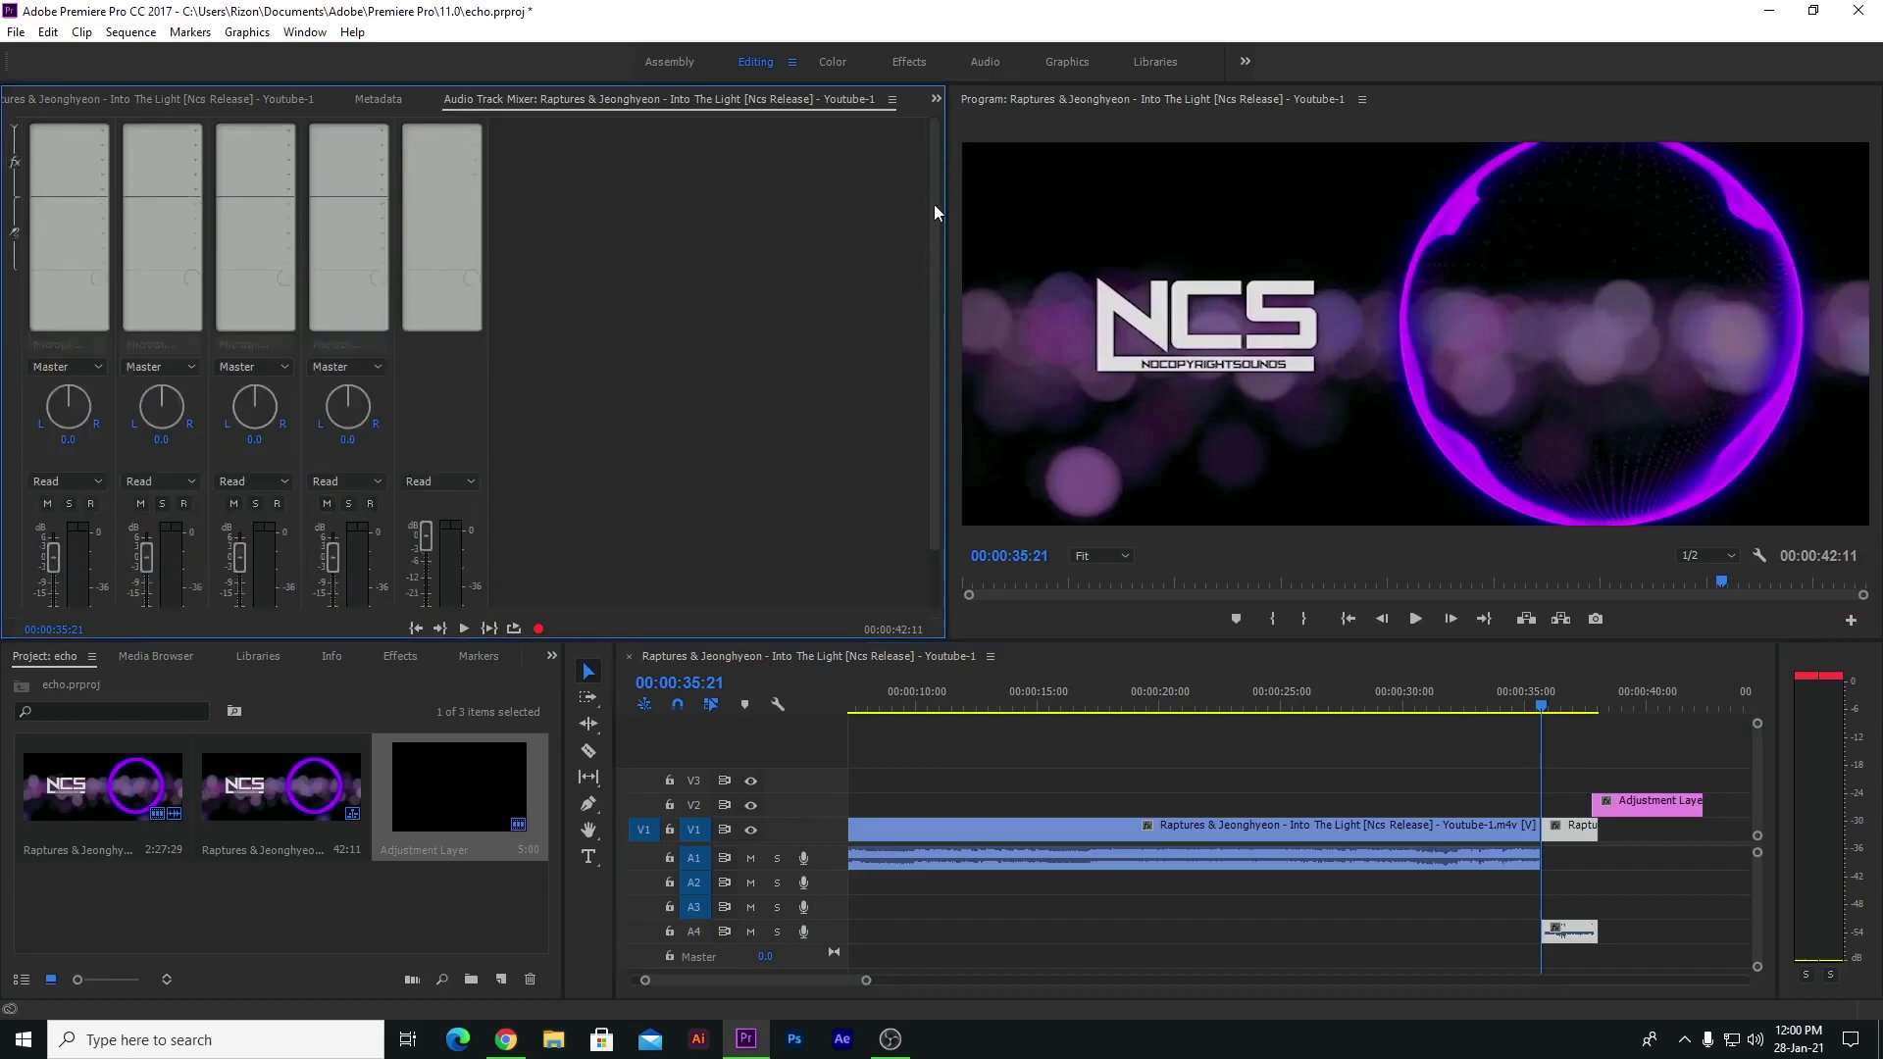
- Add the Studio Reverb effect to Audio 4's first effect slot and check its settings in the Track Fx Editor
left_click(383, 129)
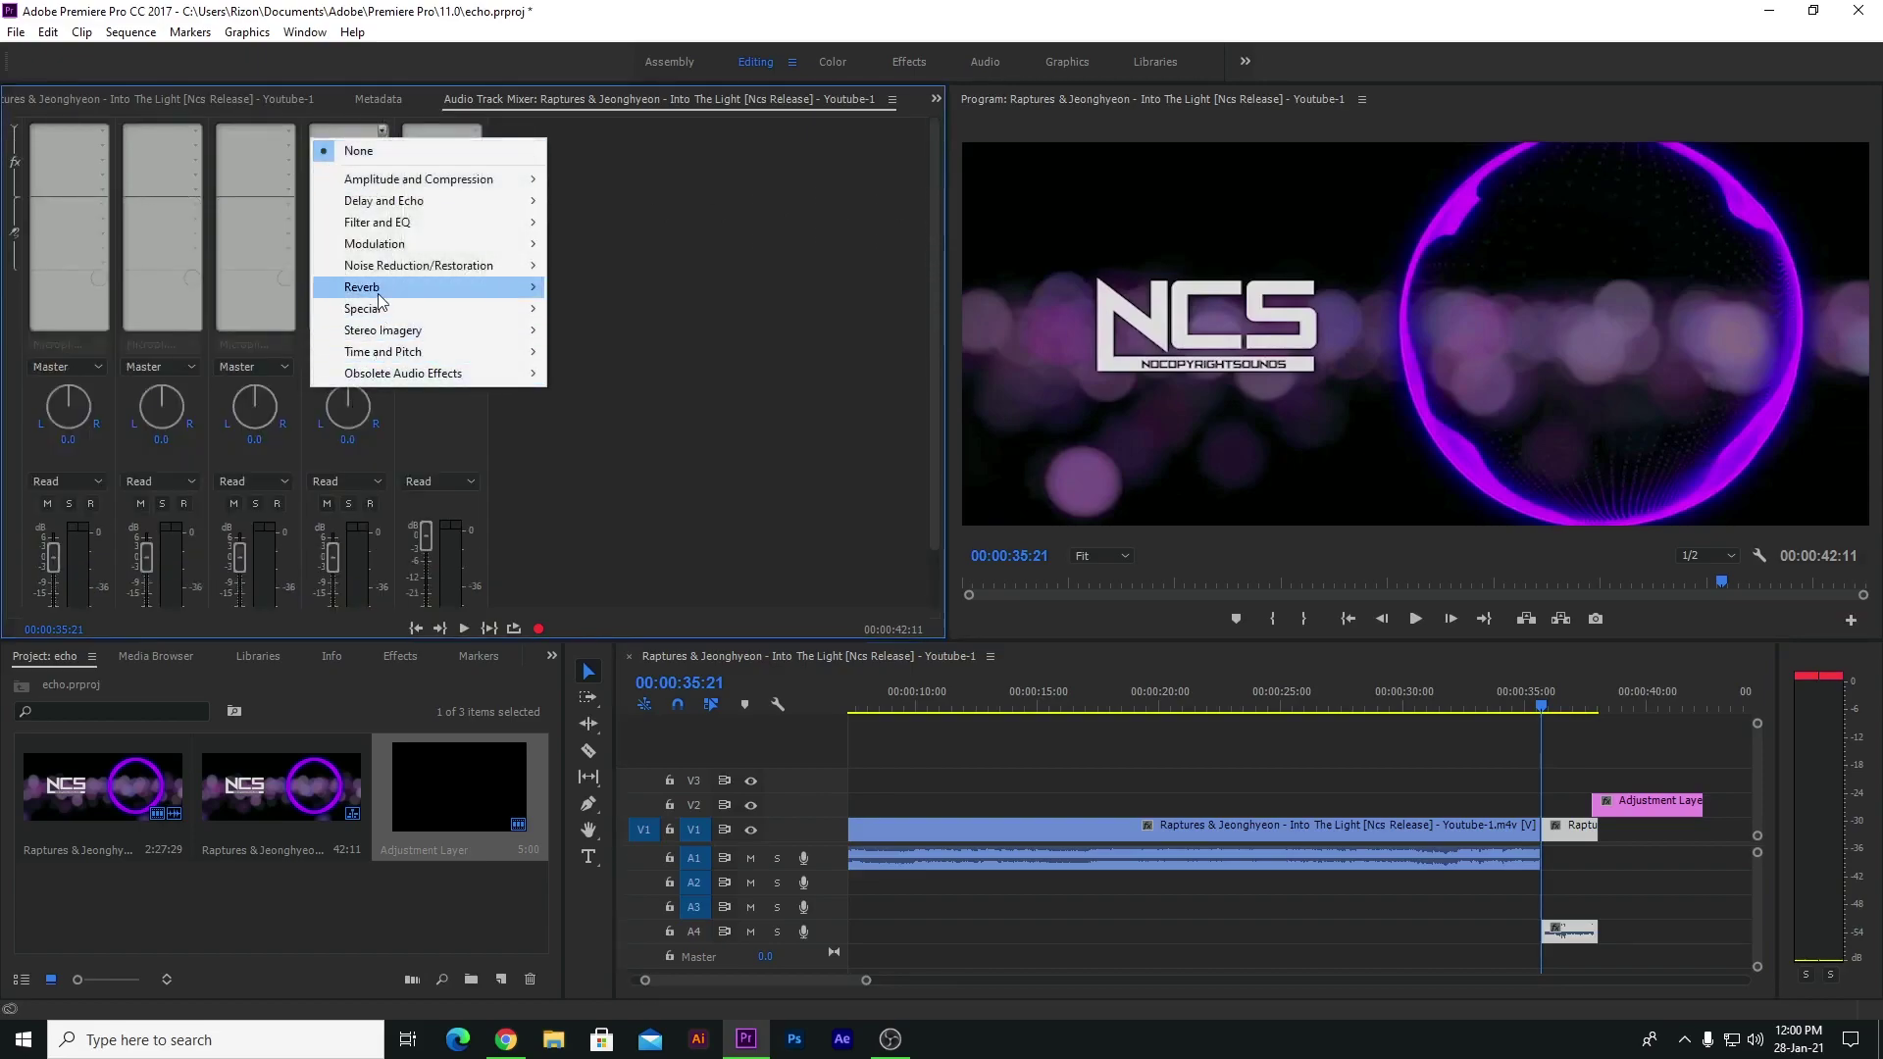
mouse_move(378, 290)
left_click(609, 308)
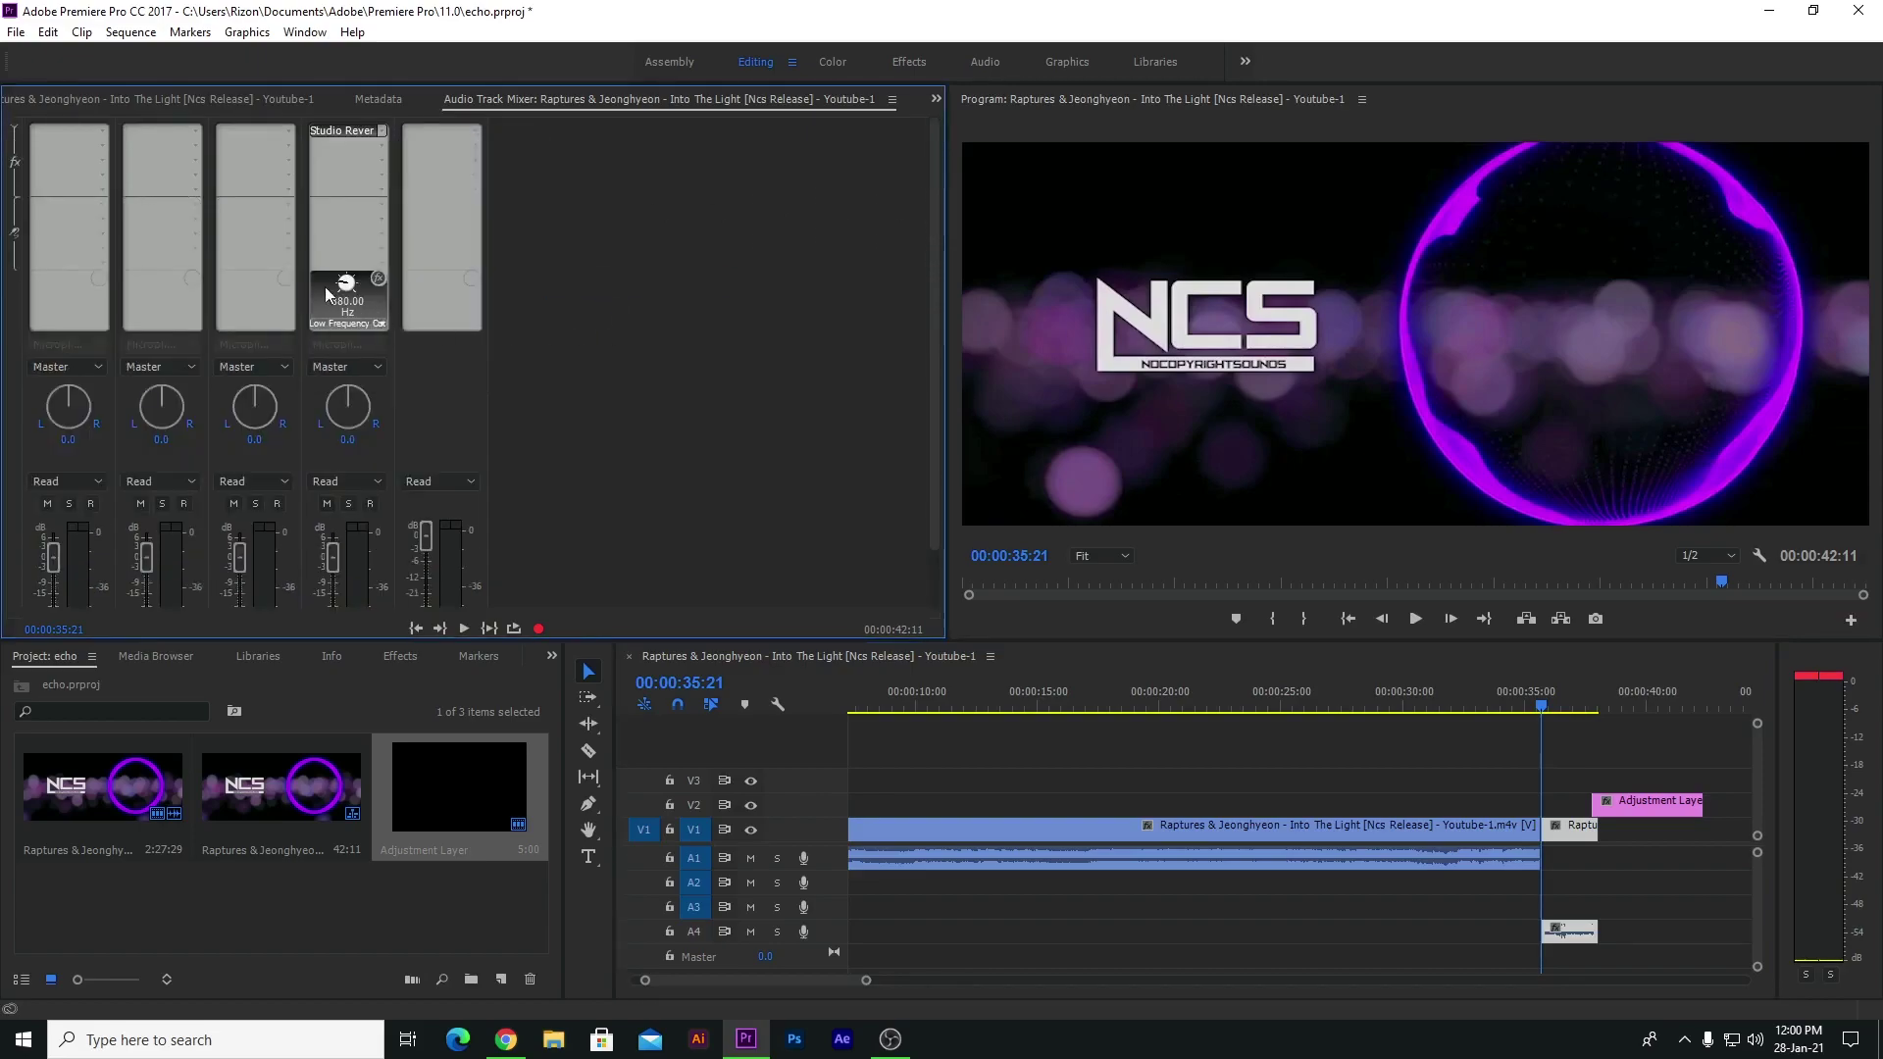
double_click(345, 130)
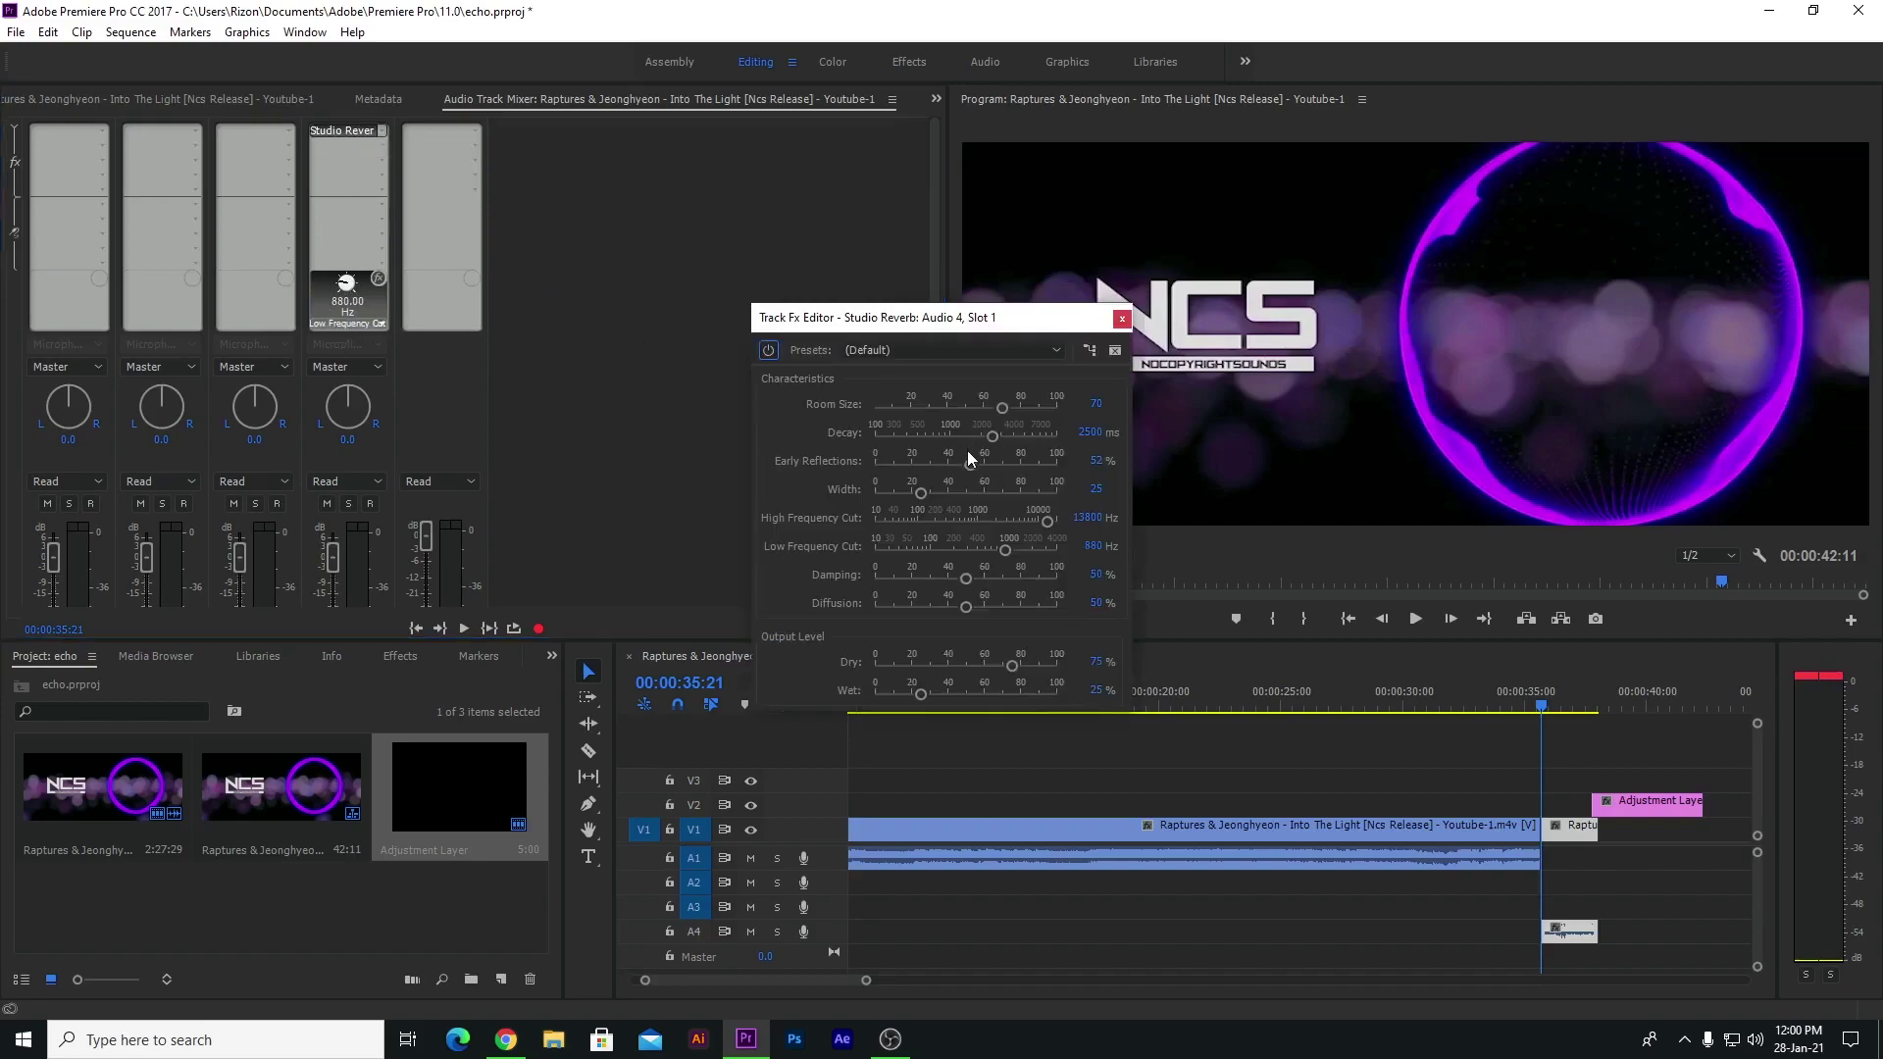
left_click_drag(998, 443, 1158, 465)
left_click(1123, 319)
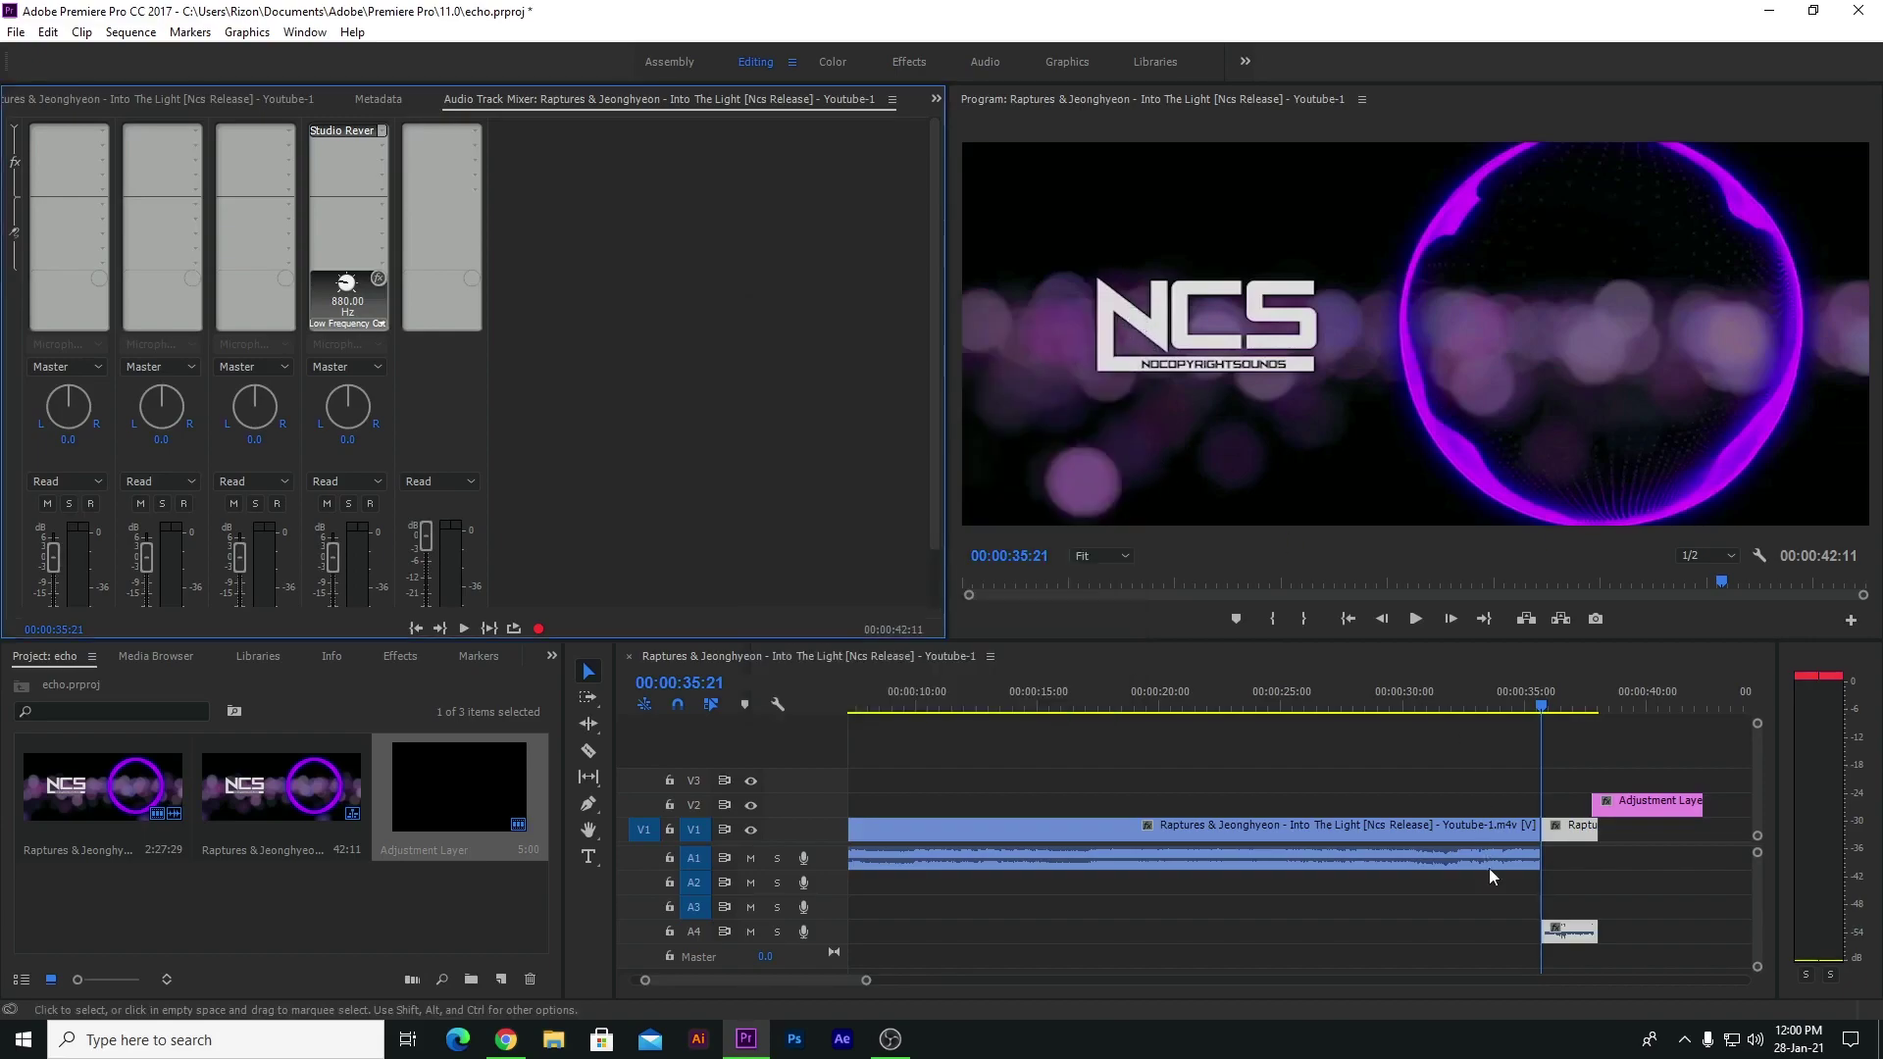
- Play the ending from 00:00:34:01 past the last clip to hear the reverb tail
scroll(1481, 710, "down", 1)
left_click(1481, 708)
left_click_drag(1480, 708, 1420, 709)
key("space")
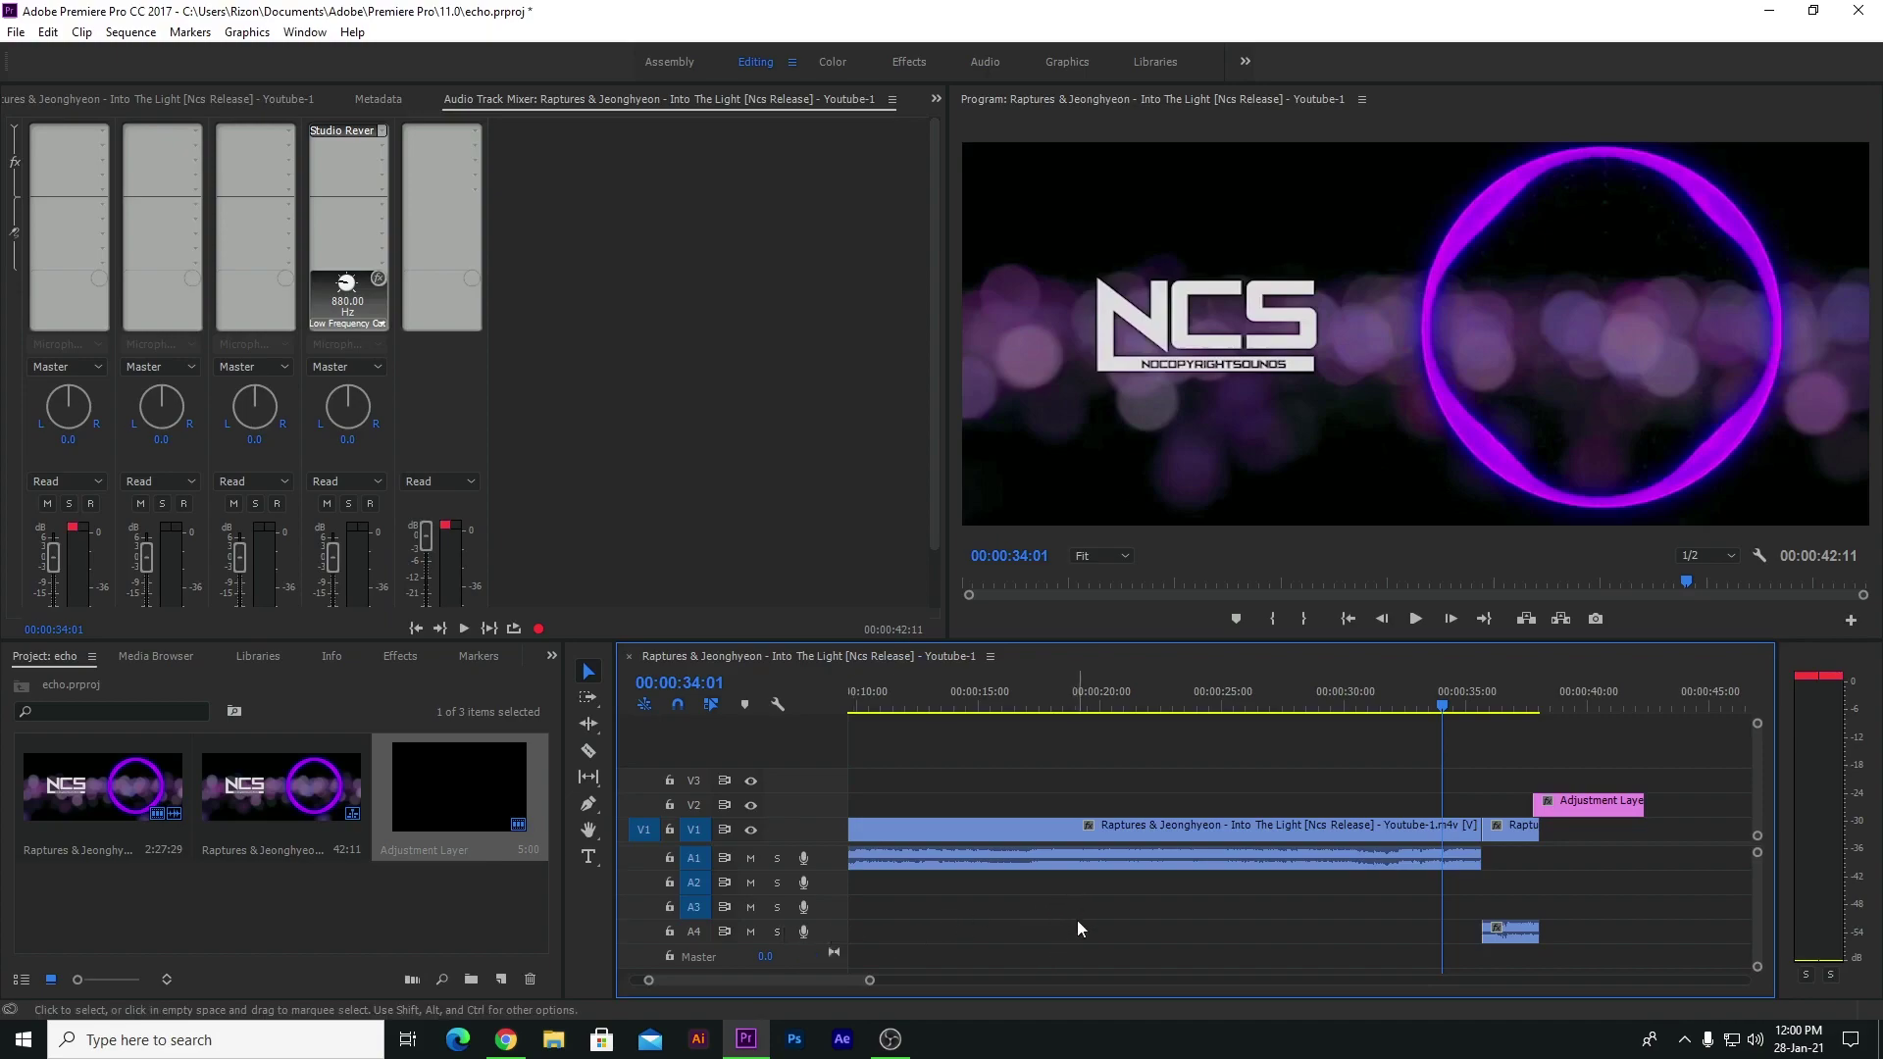
scroll(1206, 814, "down", 3)
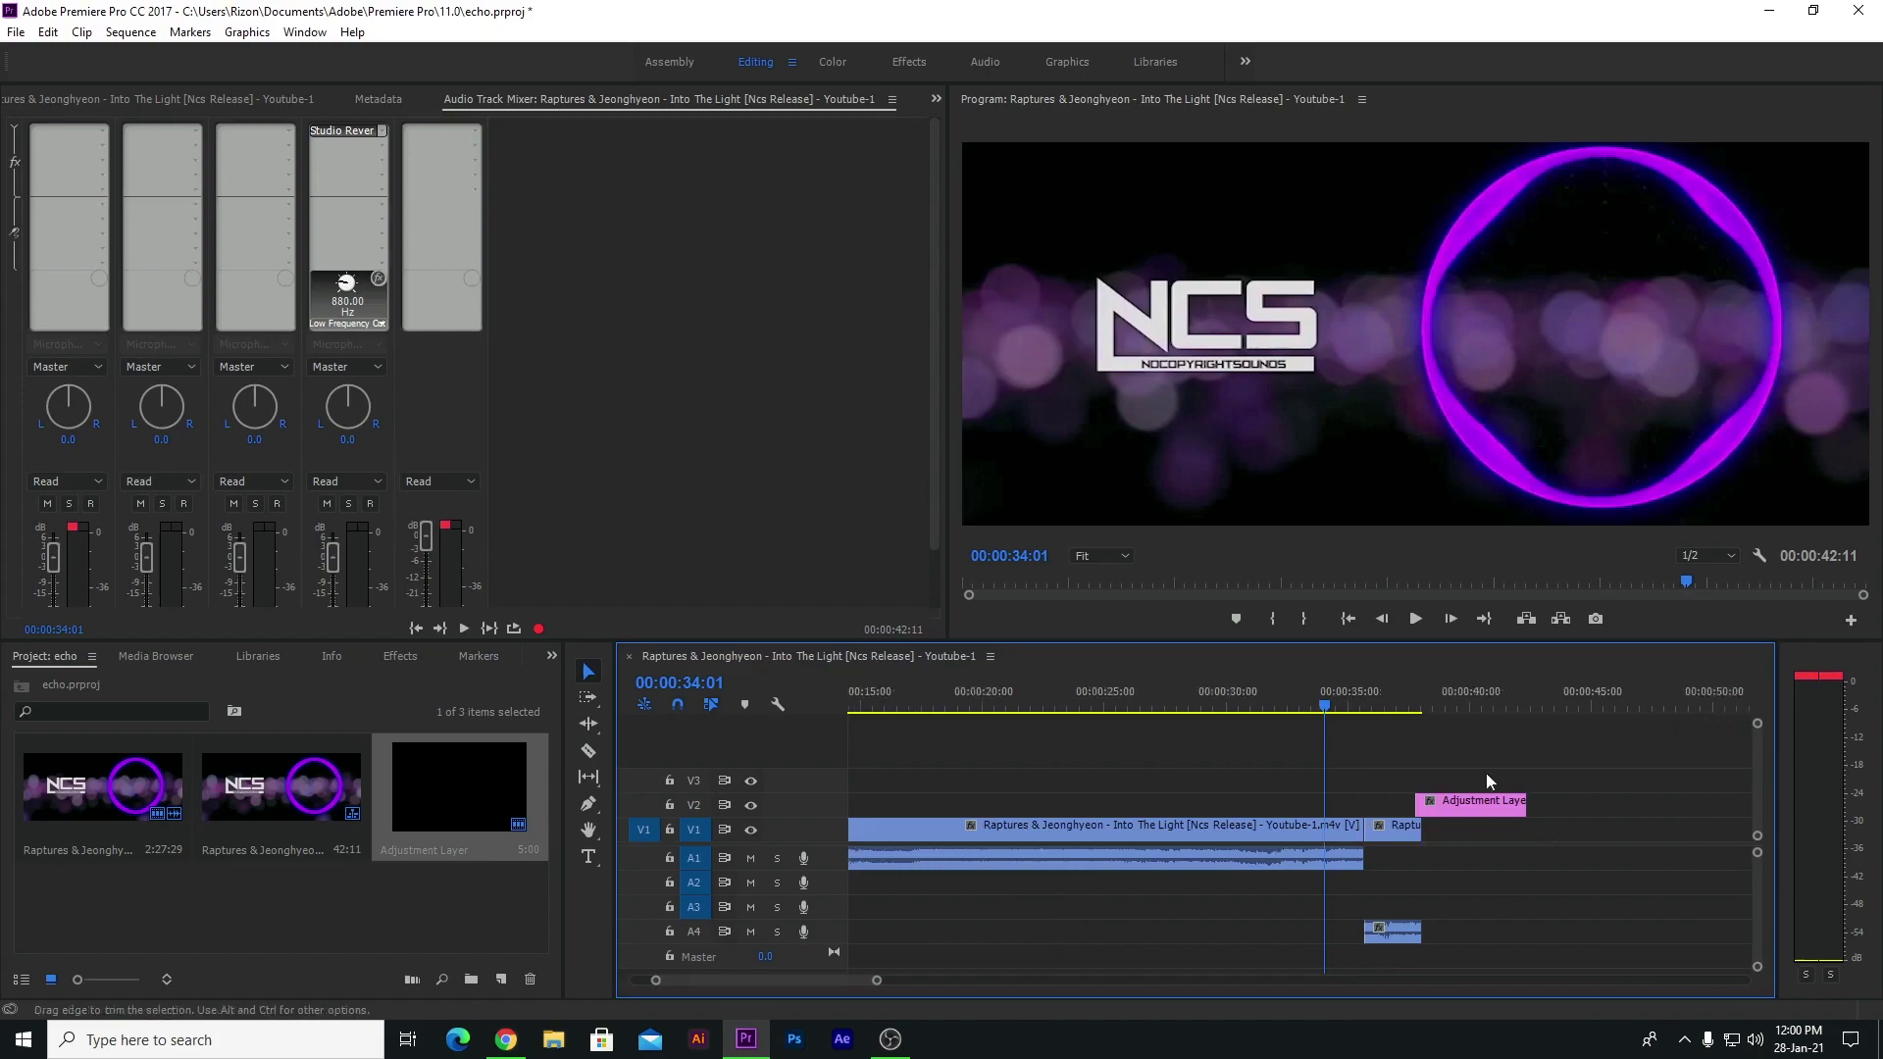
key("space")
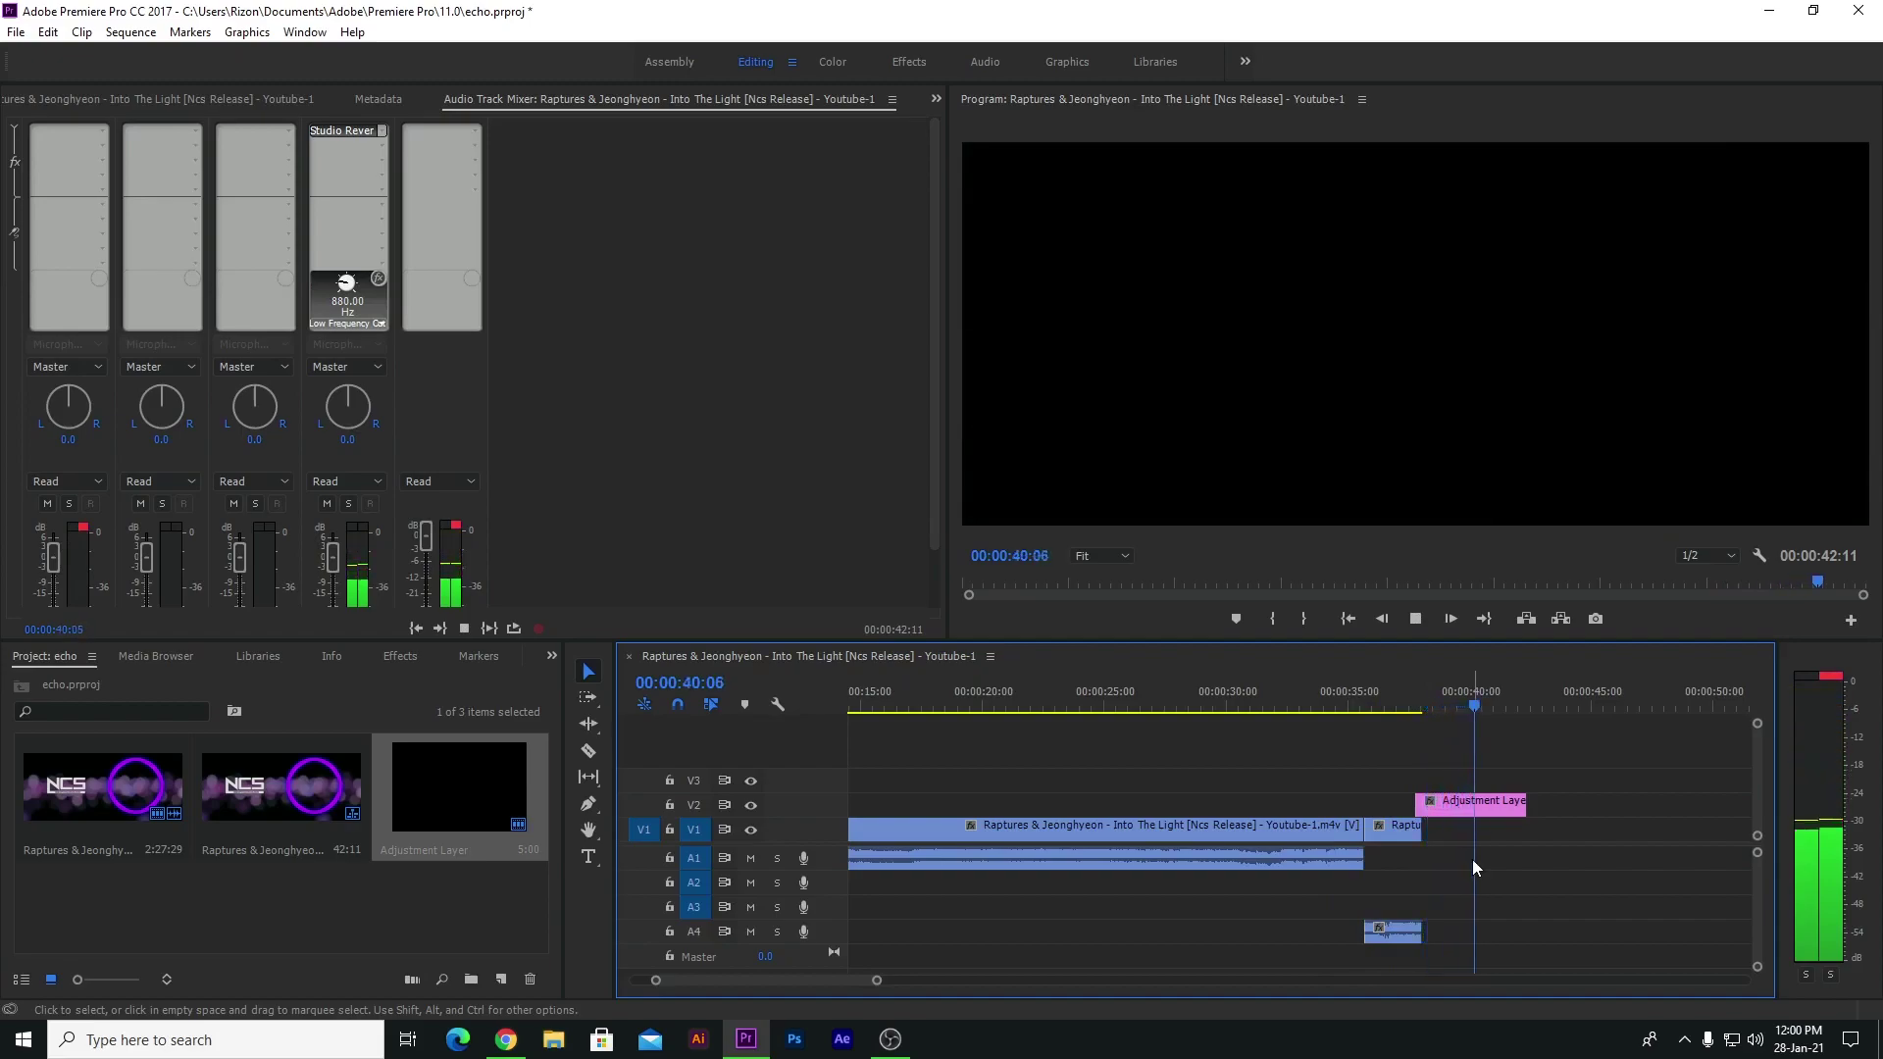
key("space")
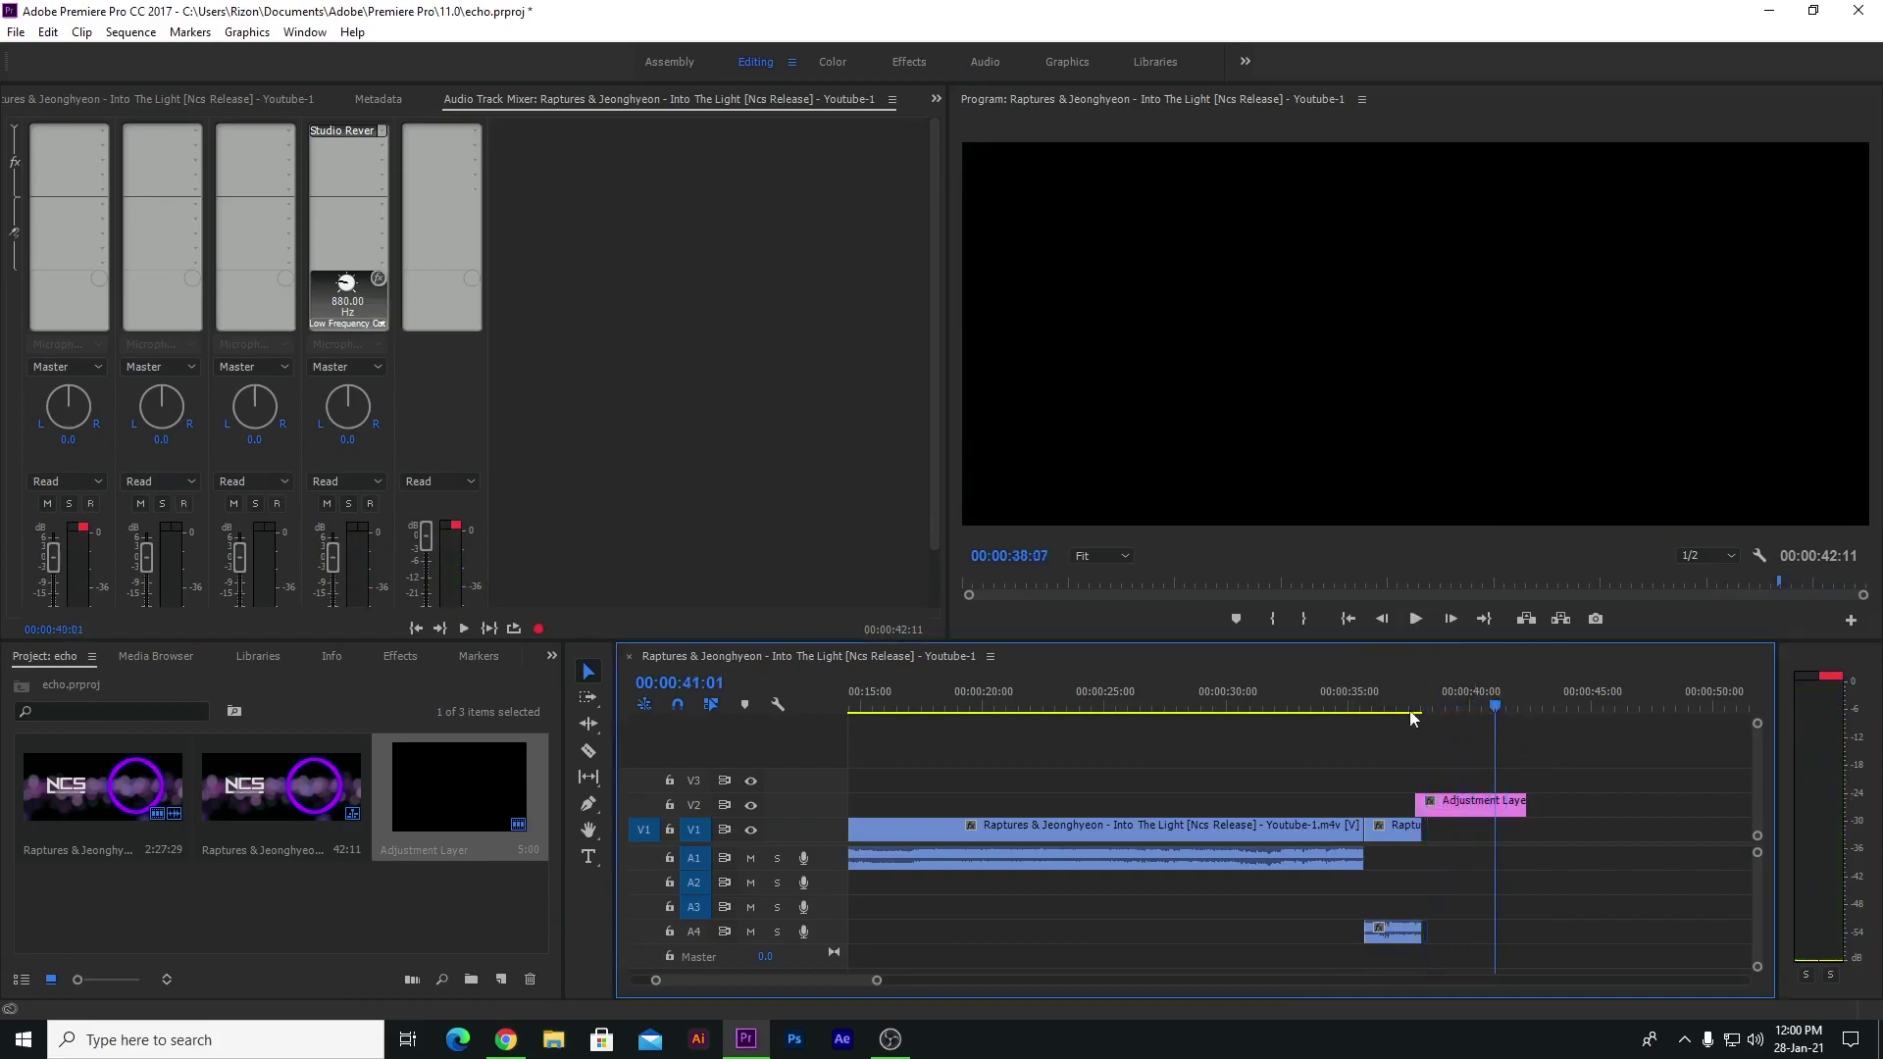
- Split the music clip at 00:00:29:20 and about 00:00:31:18, move the middle segment's audio to A4, and play it back
left_click(1217, 698)
key("c")
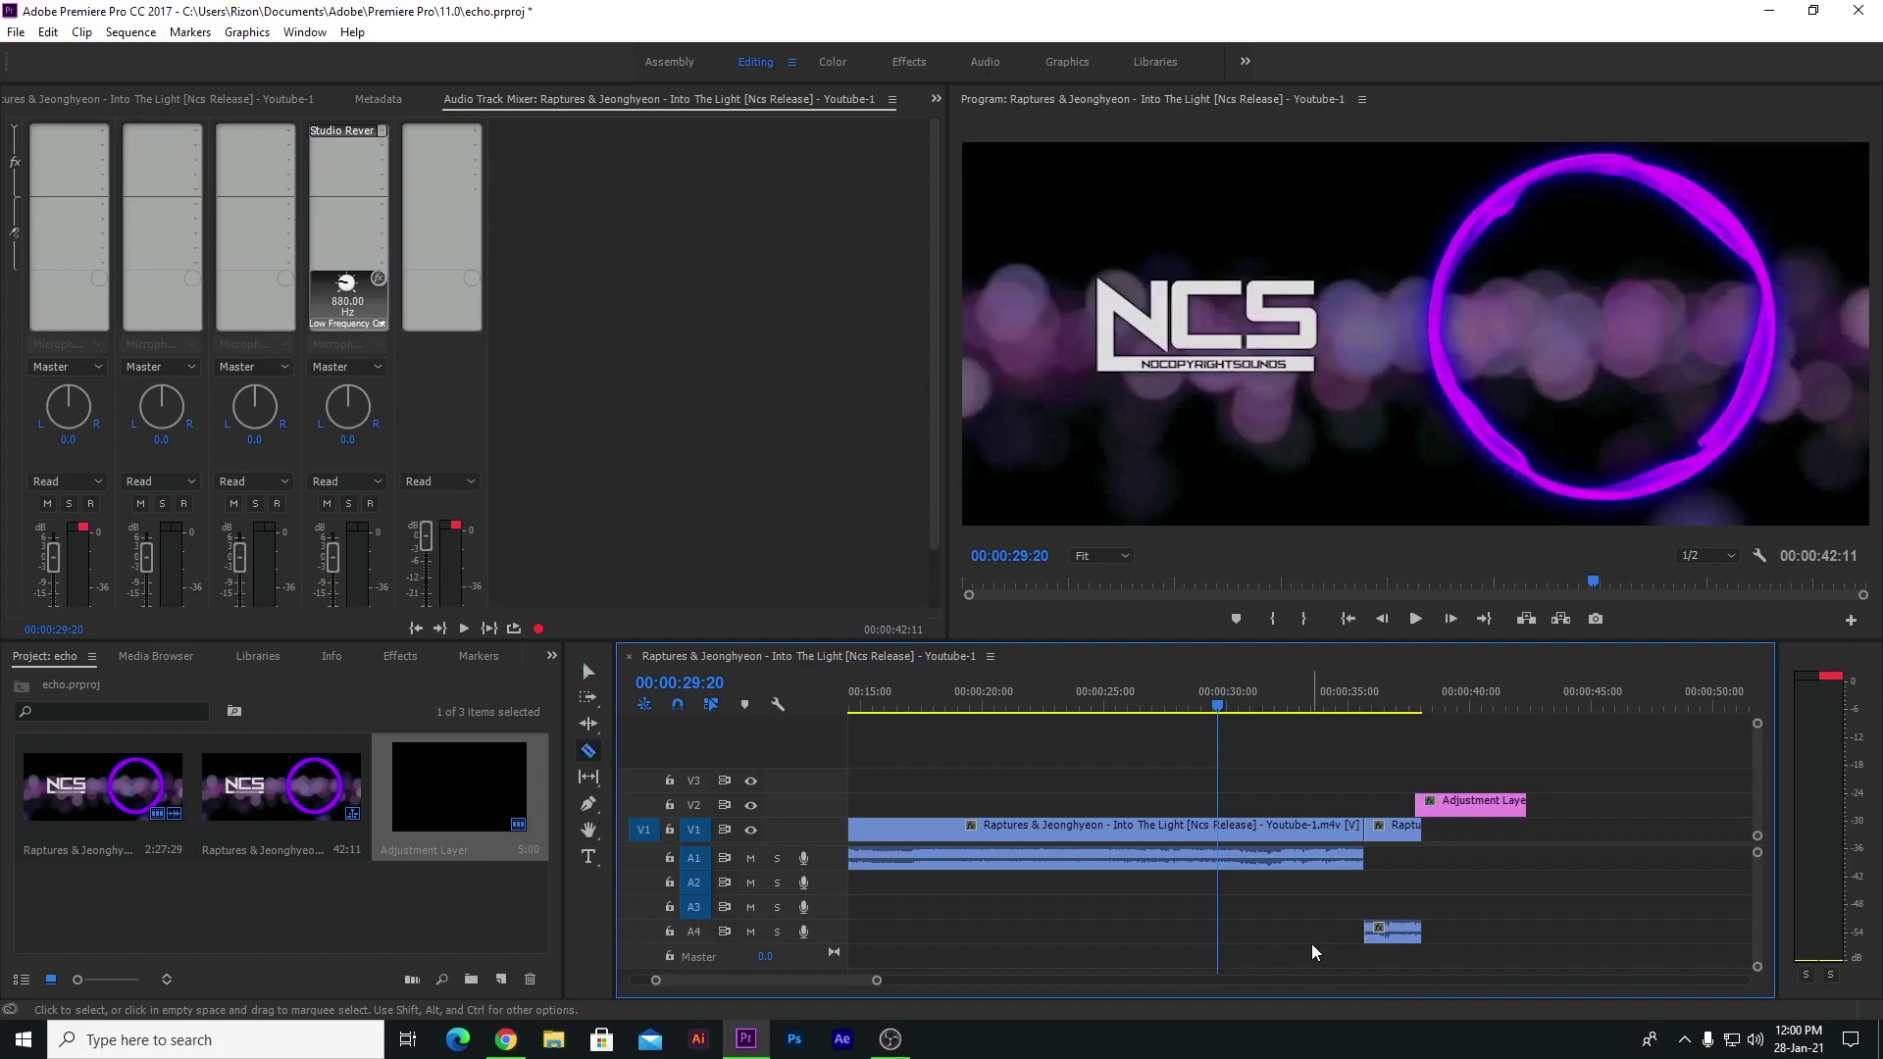
left_click(1220, 861)
left_click(1266, 863)
key("v")
left_click(1244, 857)
left_click_drag(1244, 857, 1256, 950)
key("space")
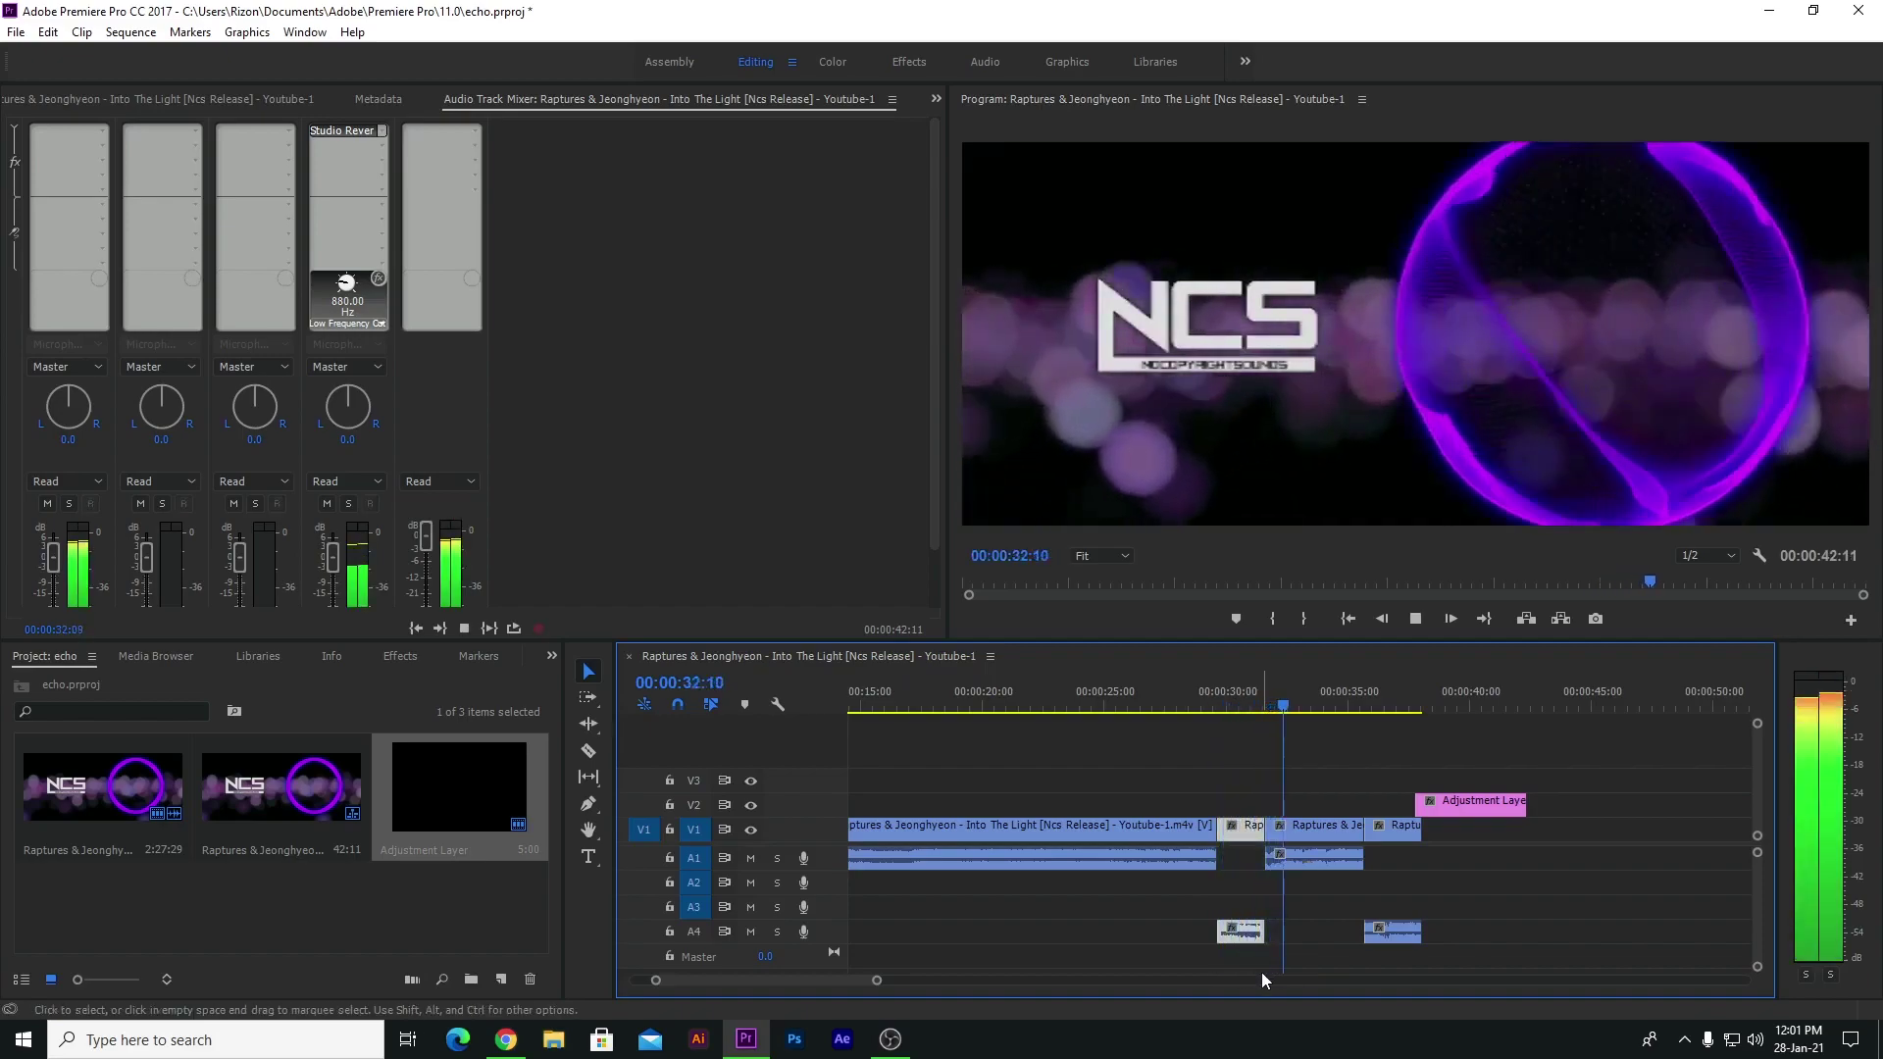
key("space")
- Move the segment following the A4 cut to V3 and A2, starting at 00:00:31:07, and mute A2
left_click_drag(1319, 829, 1317, 790)
left_click_drag(1319, 788, 1311, 784)
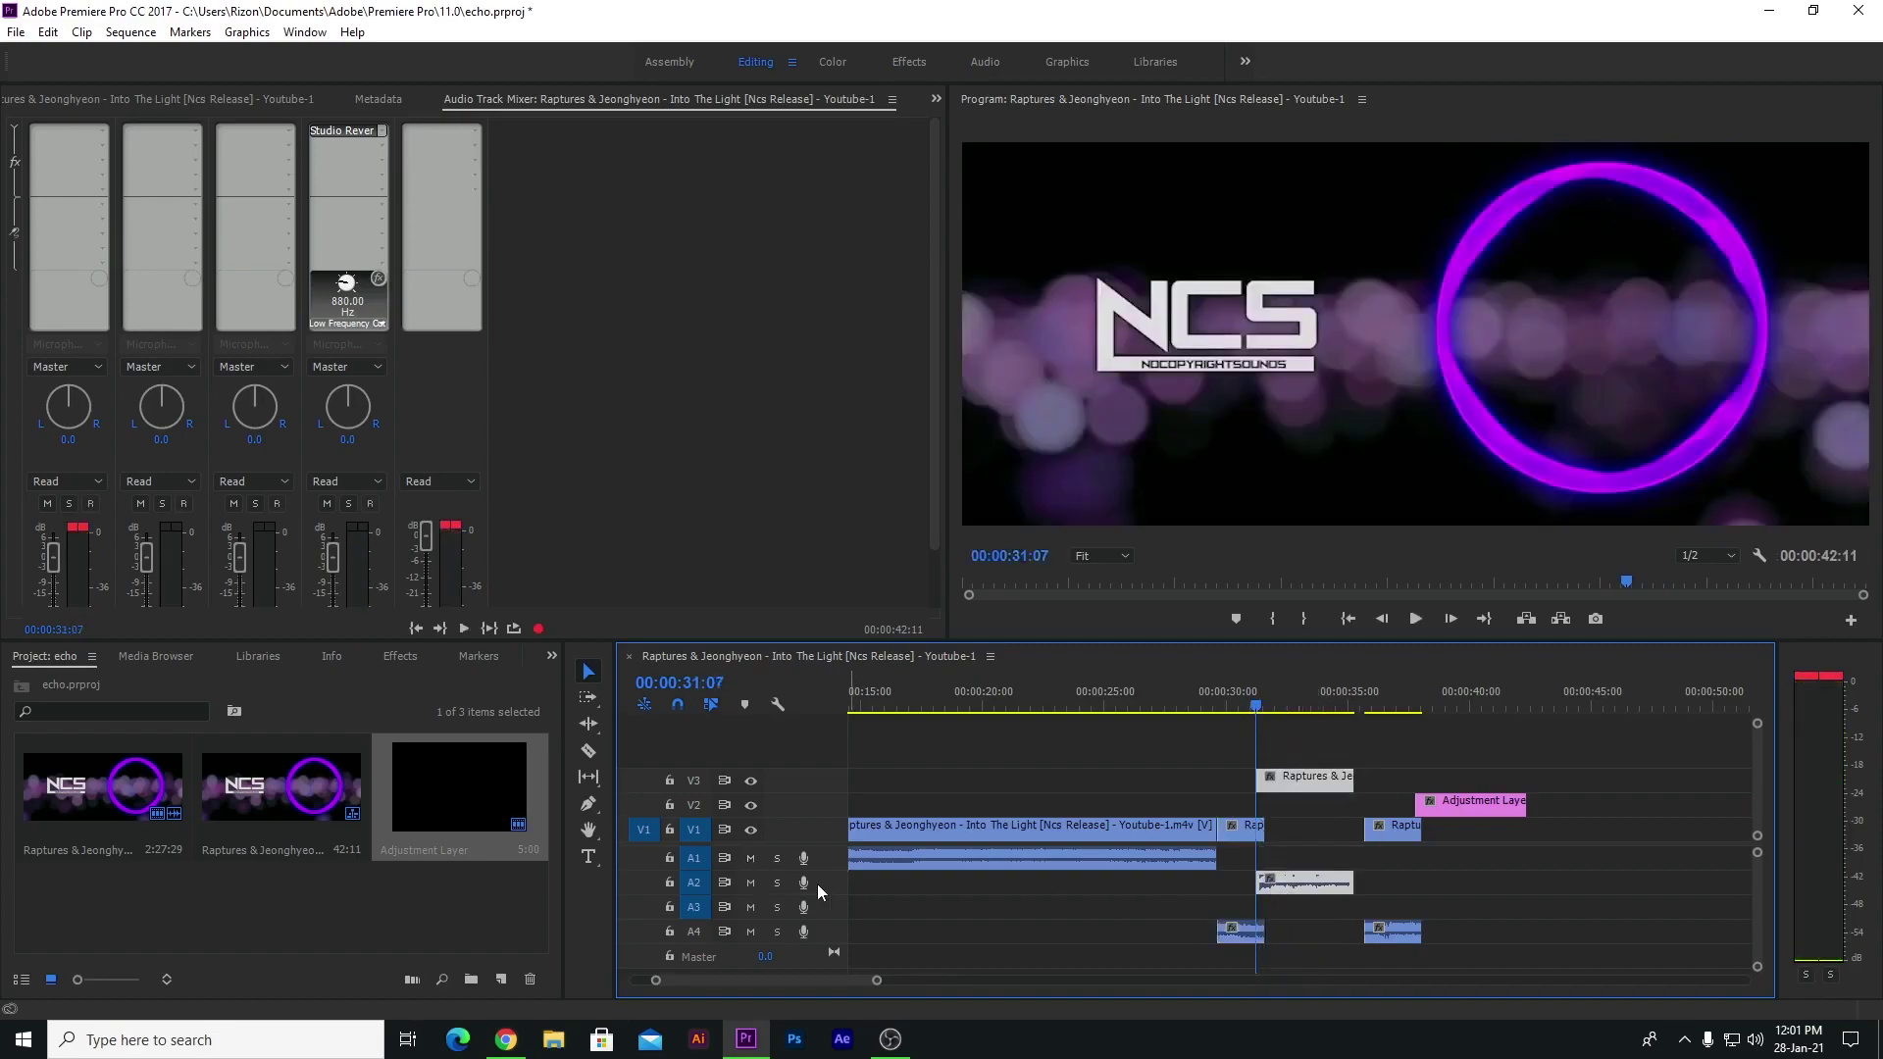
left_click(750, 882)
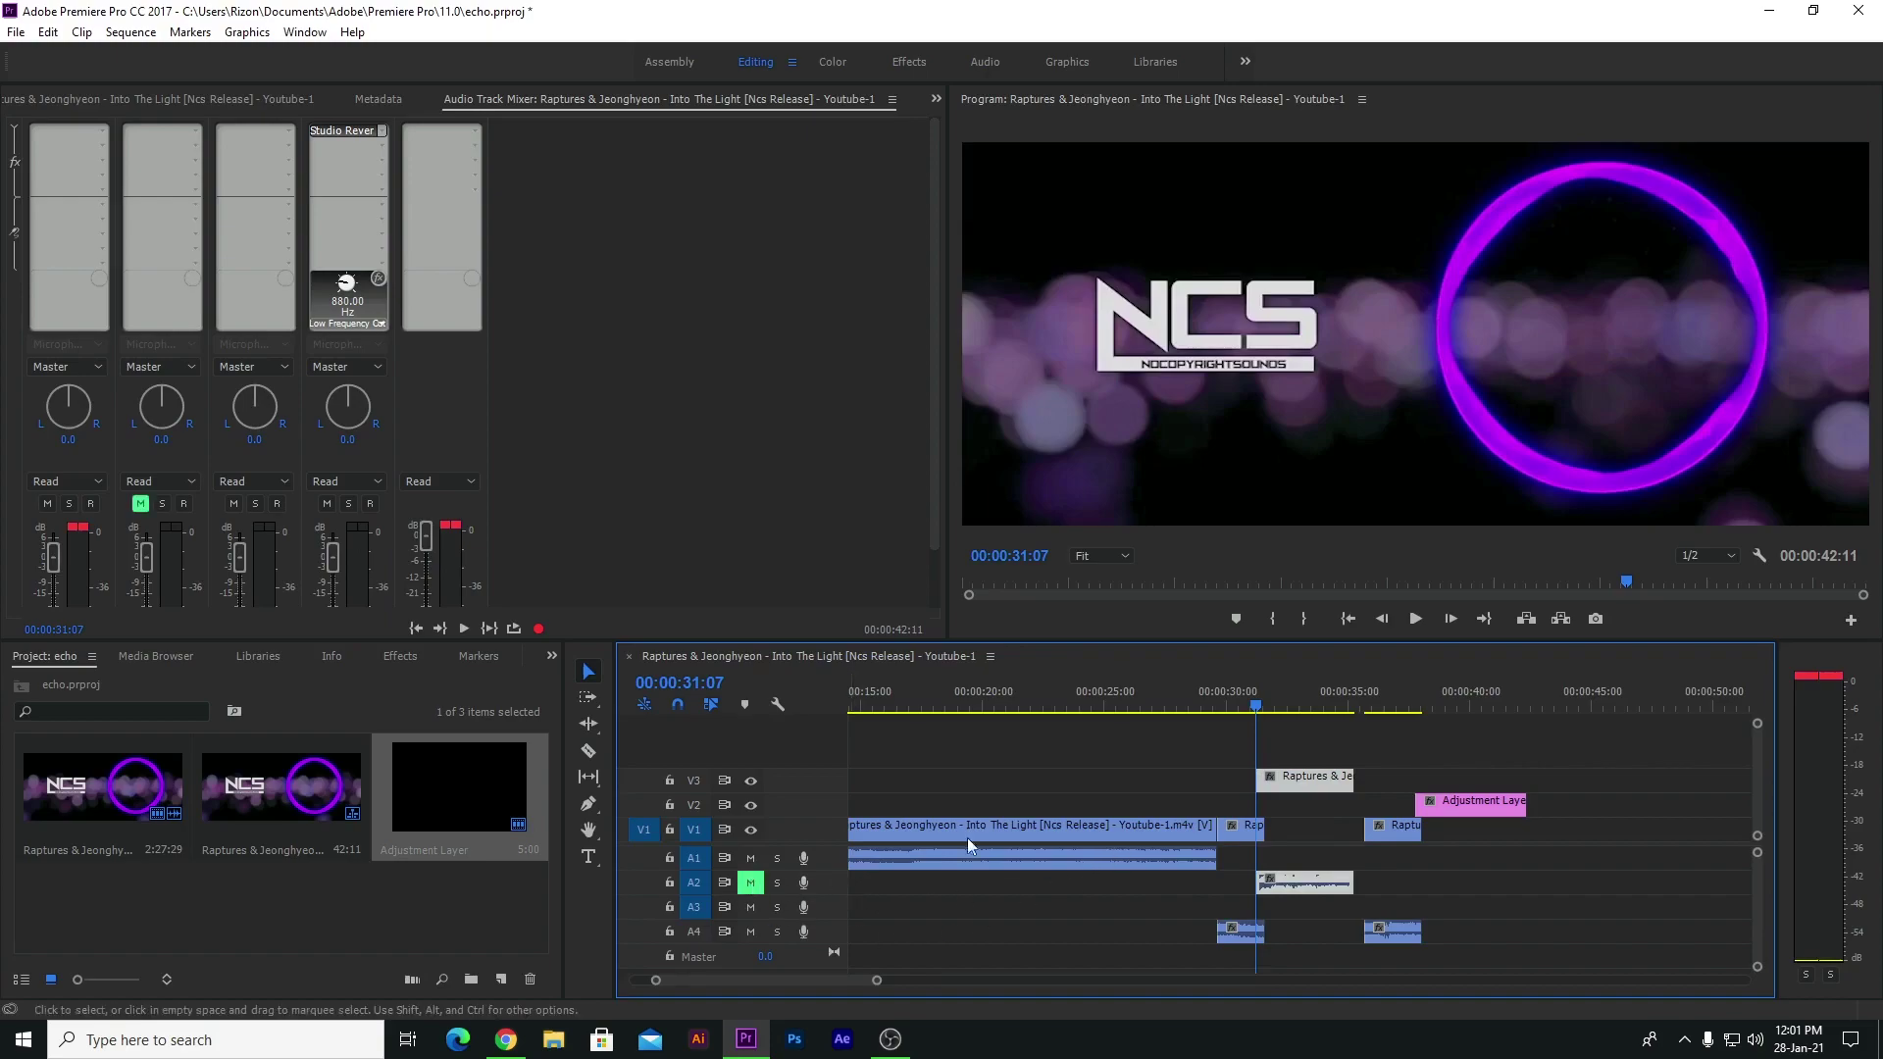
- Play the sequence from before the first A4 segment to hear its reverb with A2 muted
left_click_drag(1250, 694, 1154, 696)
key("space")
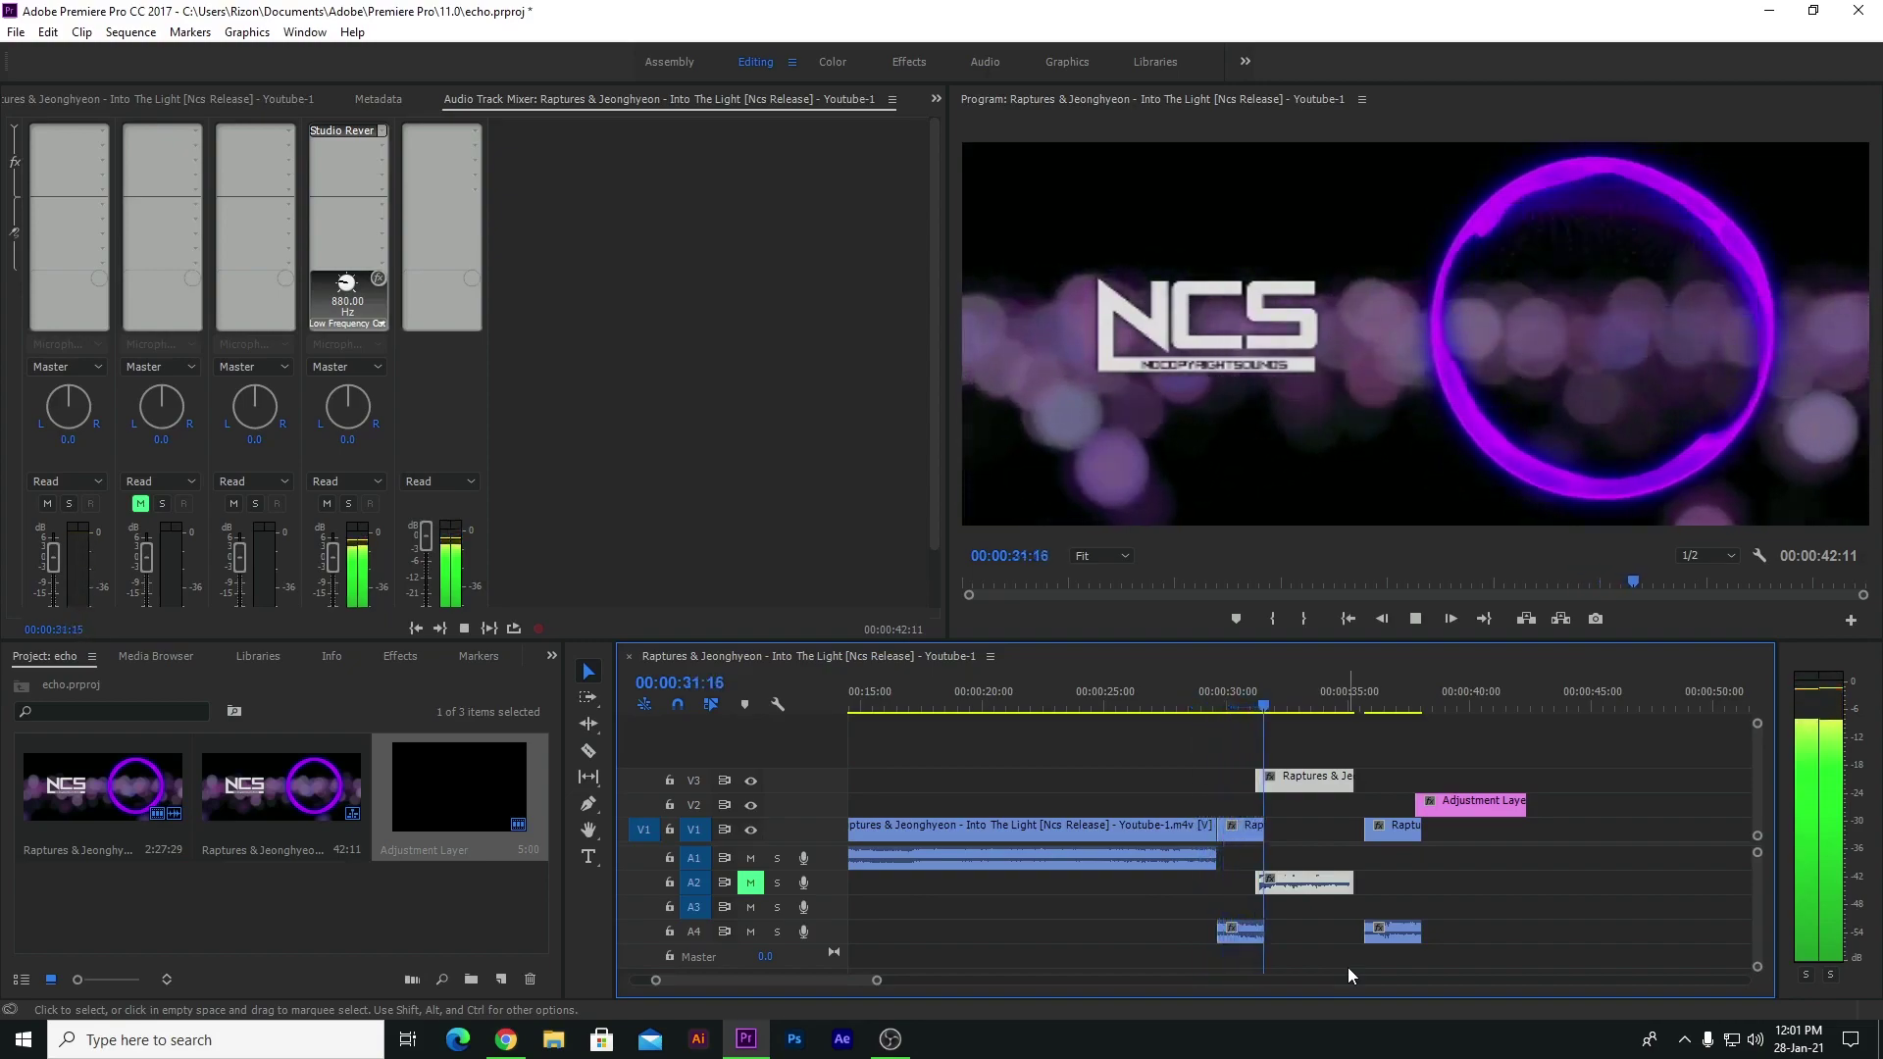
key("space")
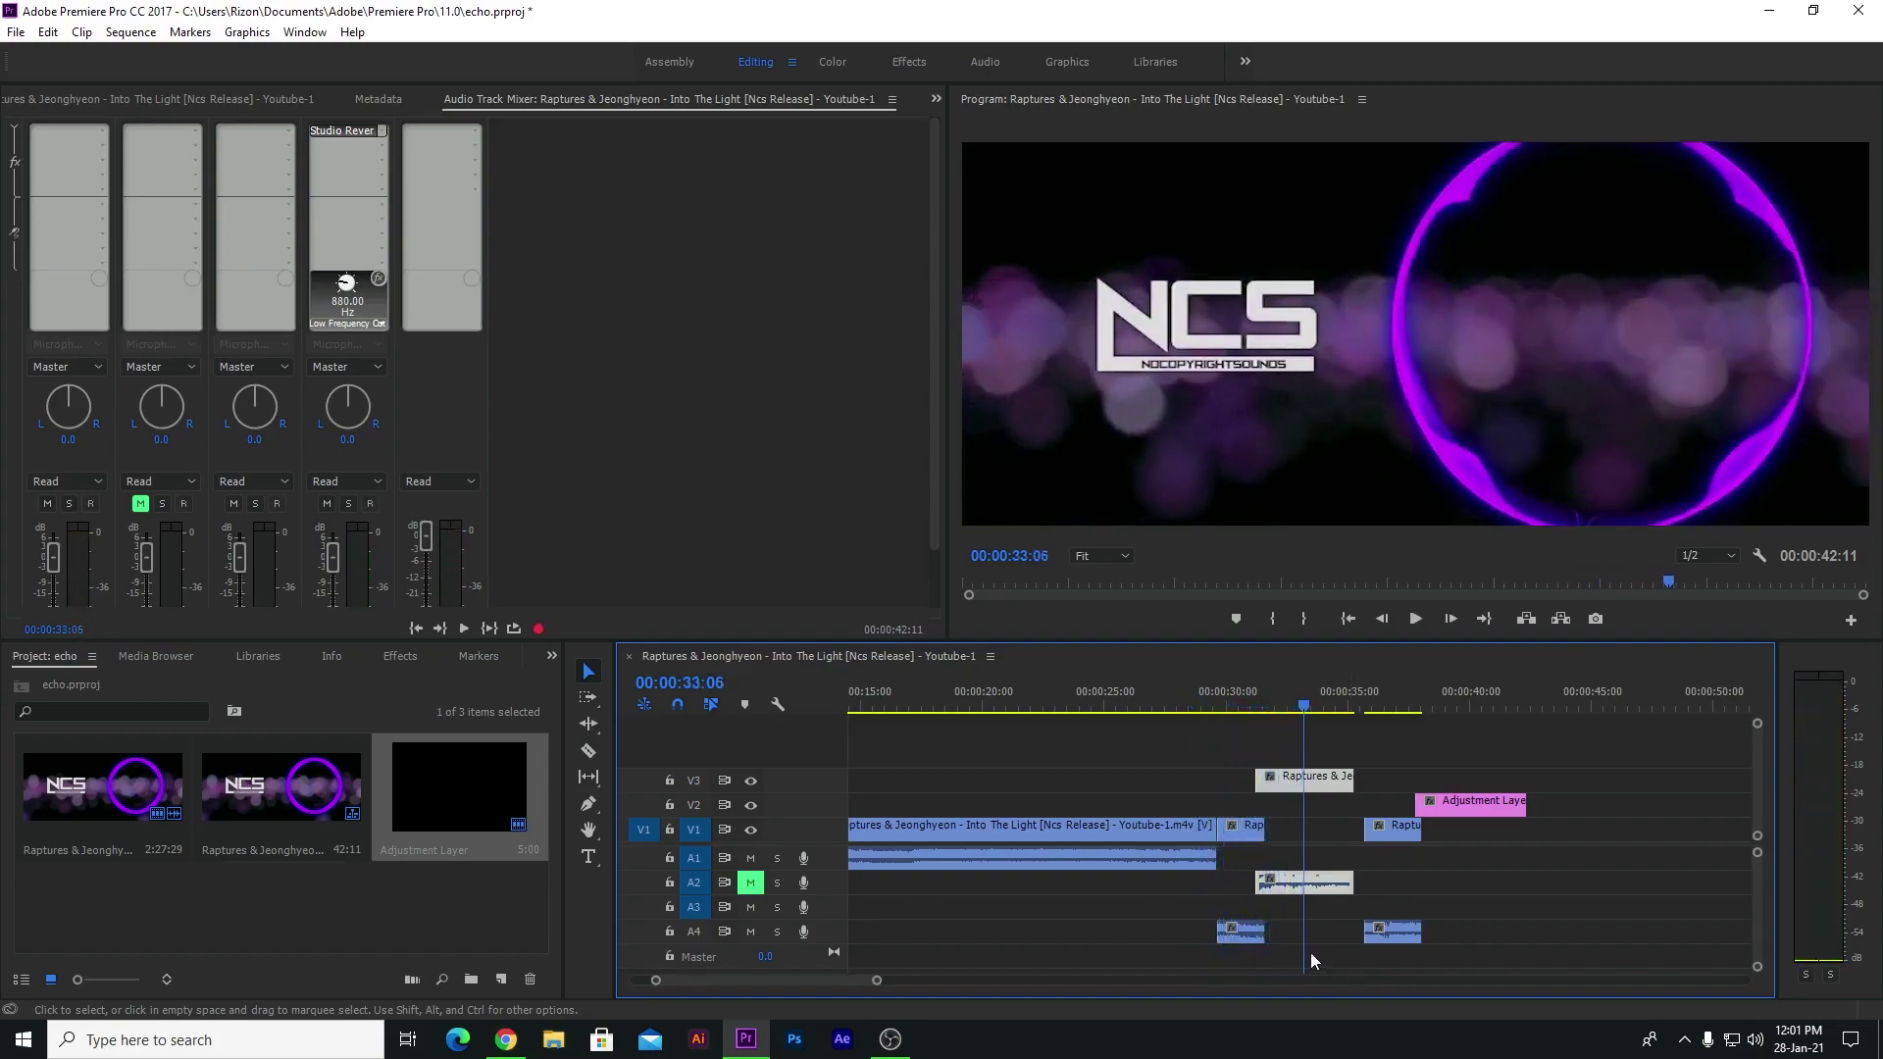
- Unmute A2 and play the sequence from 00:00:33:06 past the final segment
left_click(750, 883)
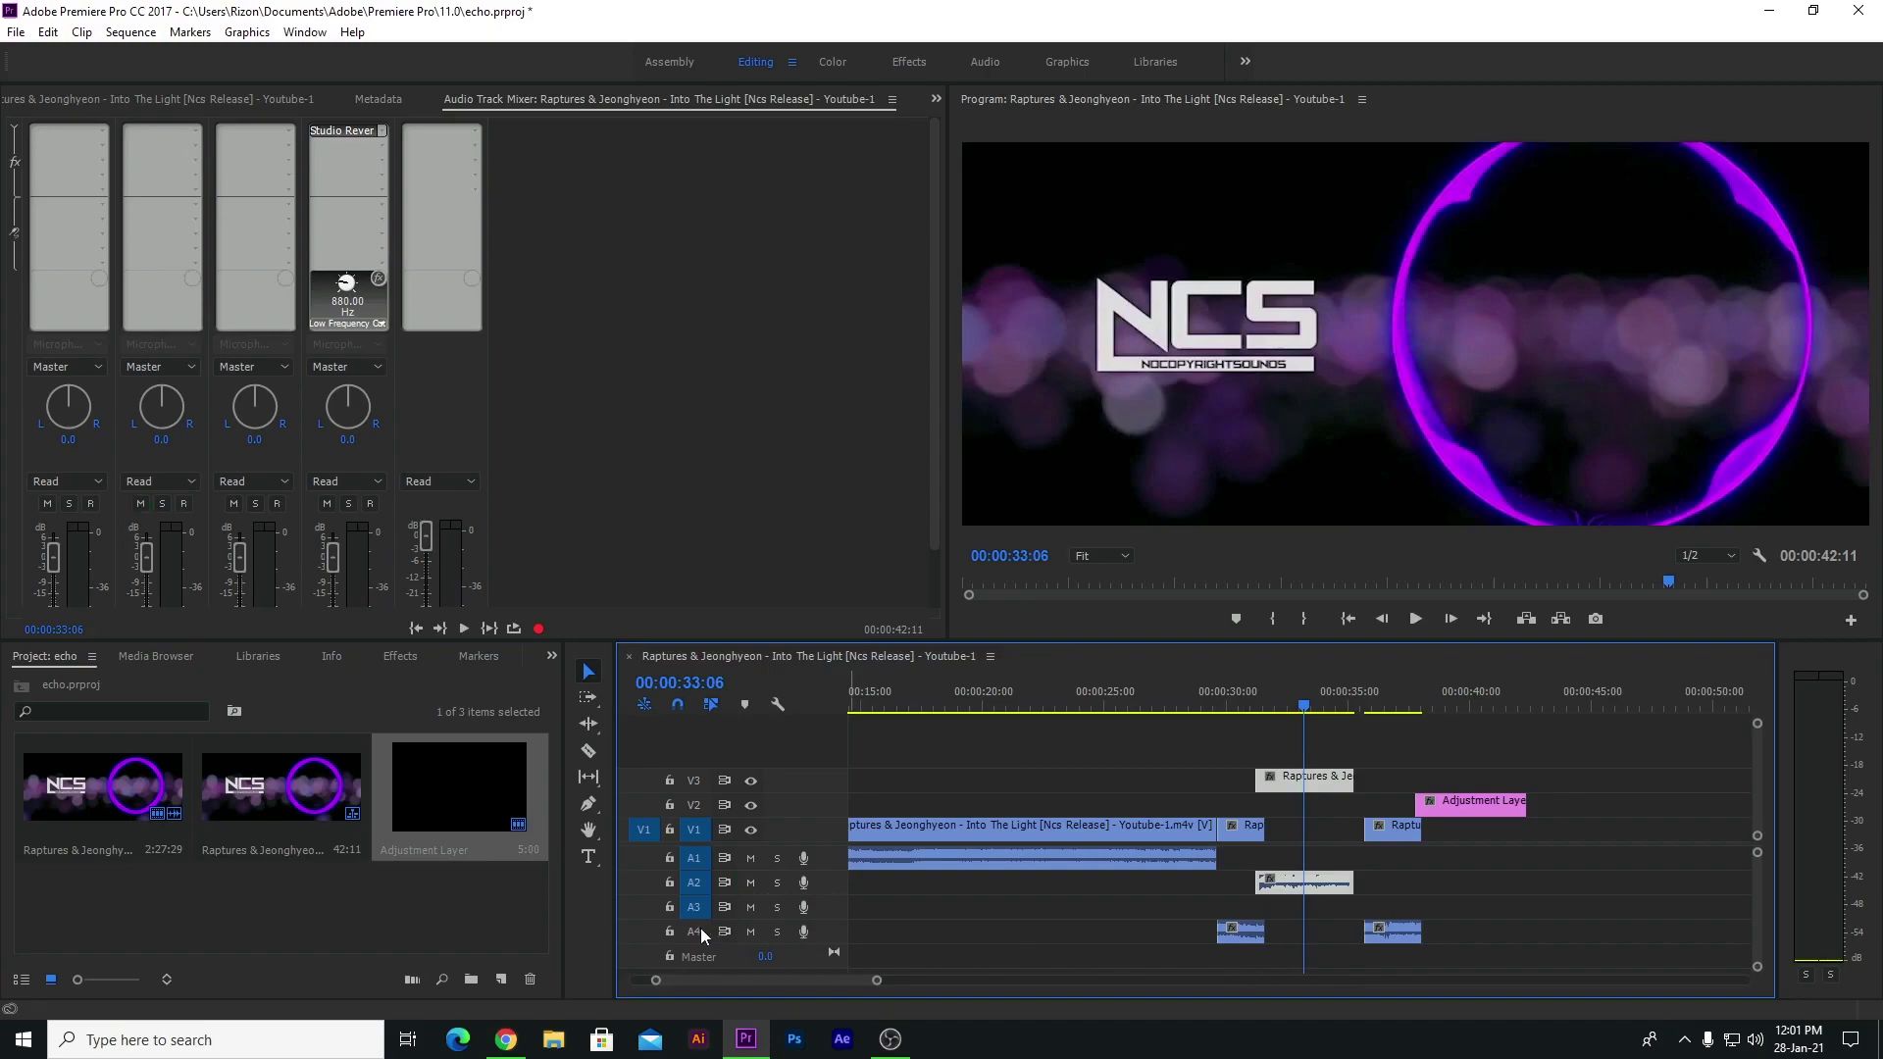
key("space")
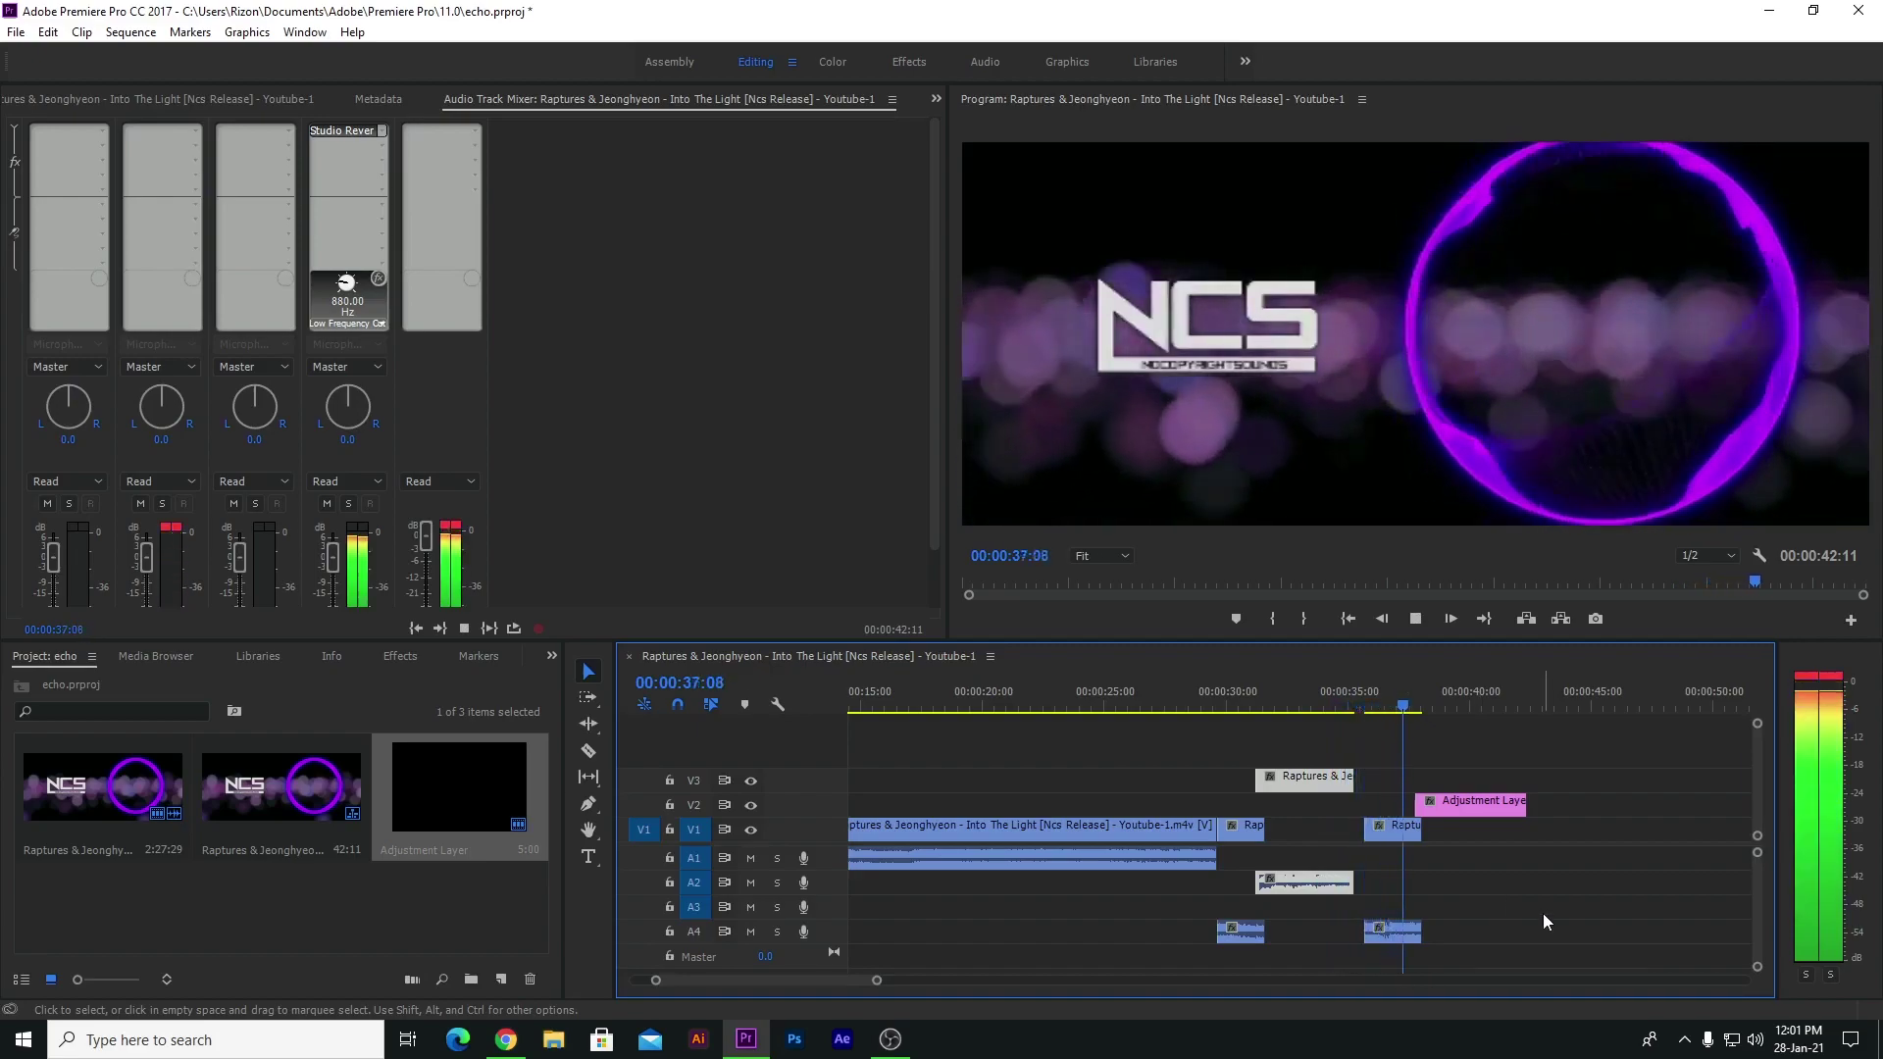
key("space")
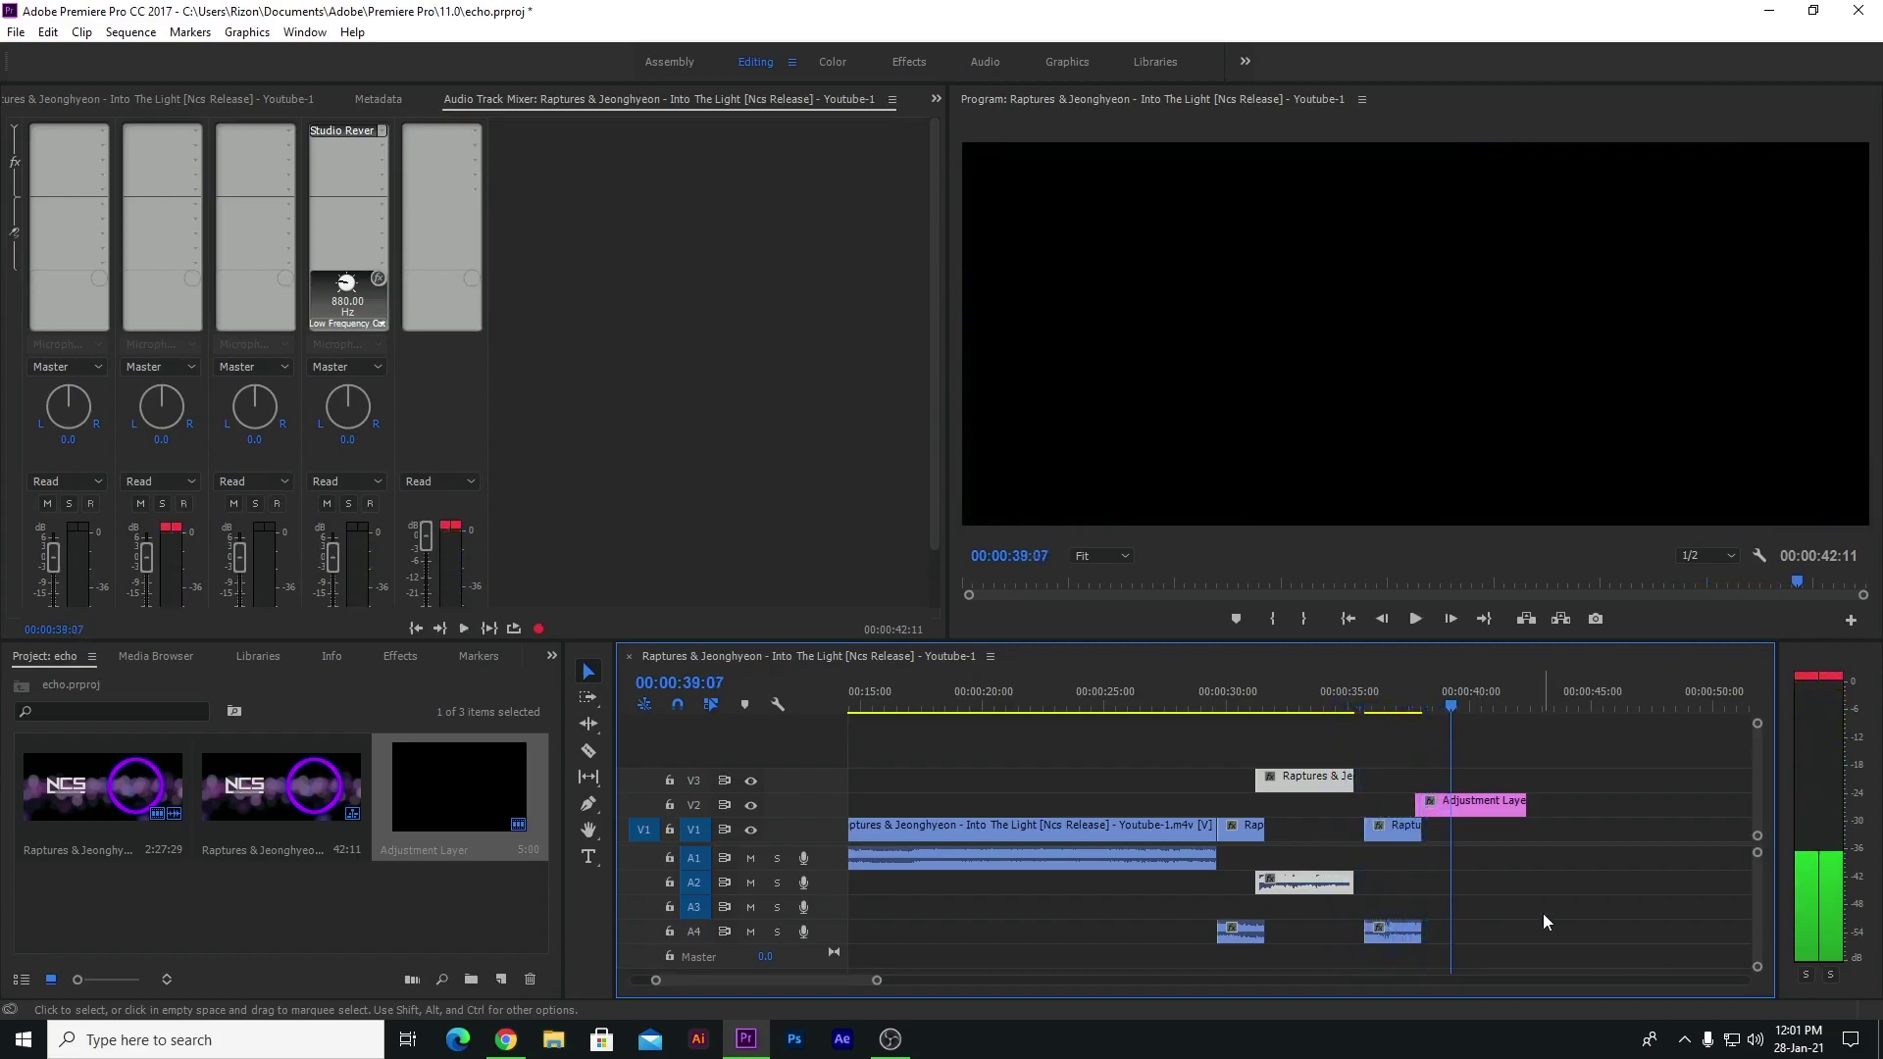
- Split the music clip at 00:00:21:03 and about 00:00:24:00, and move the middle segment's audio to A3
scroll(1535, 910, "down", 2)
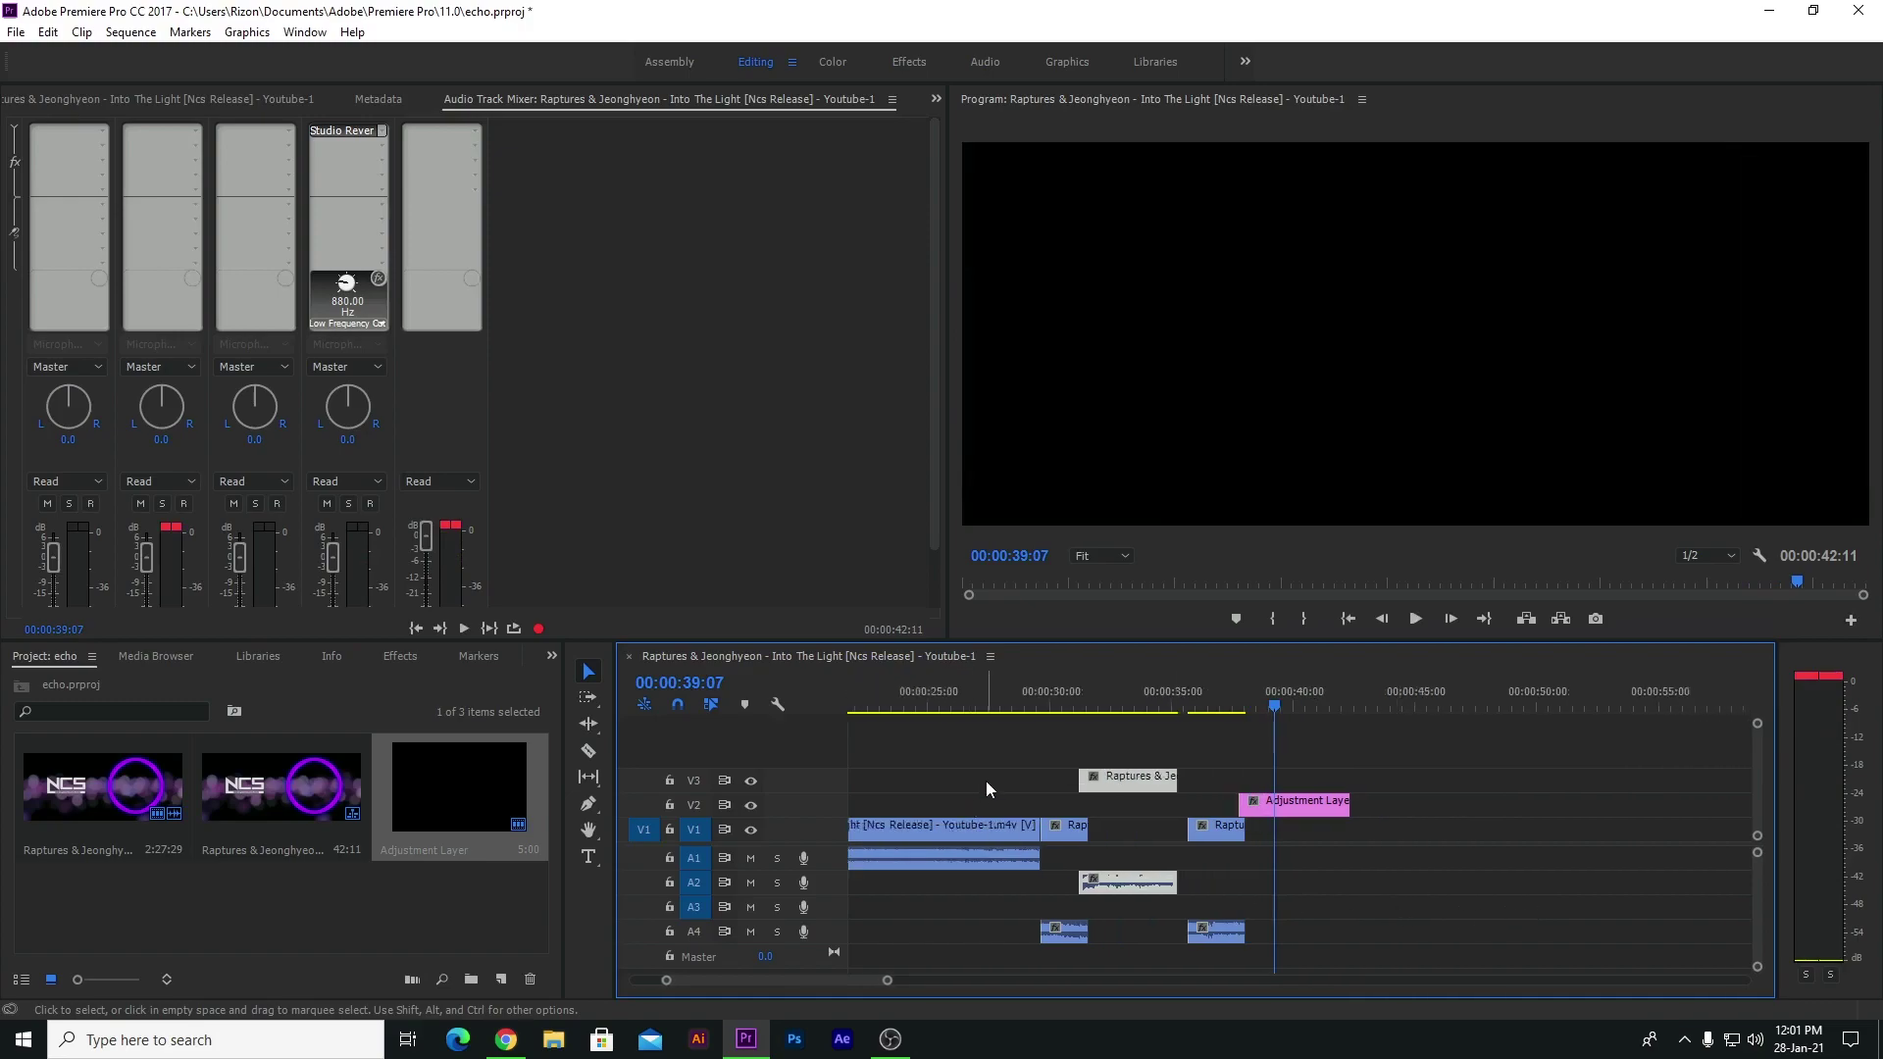
scroll(986, 781, "up", 3)
scroll(985, 781, "down", 2)
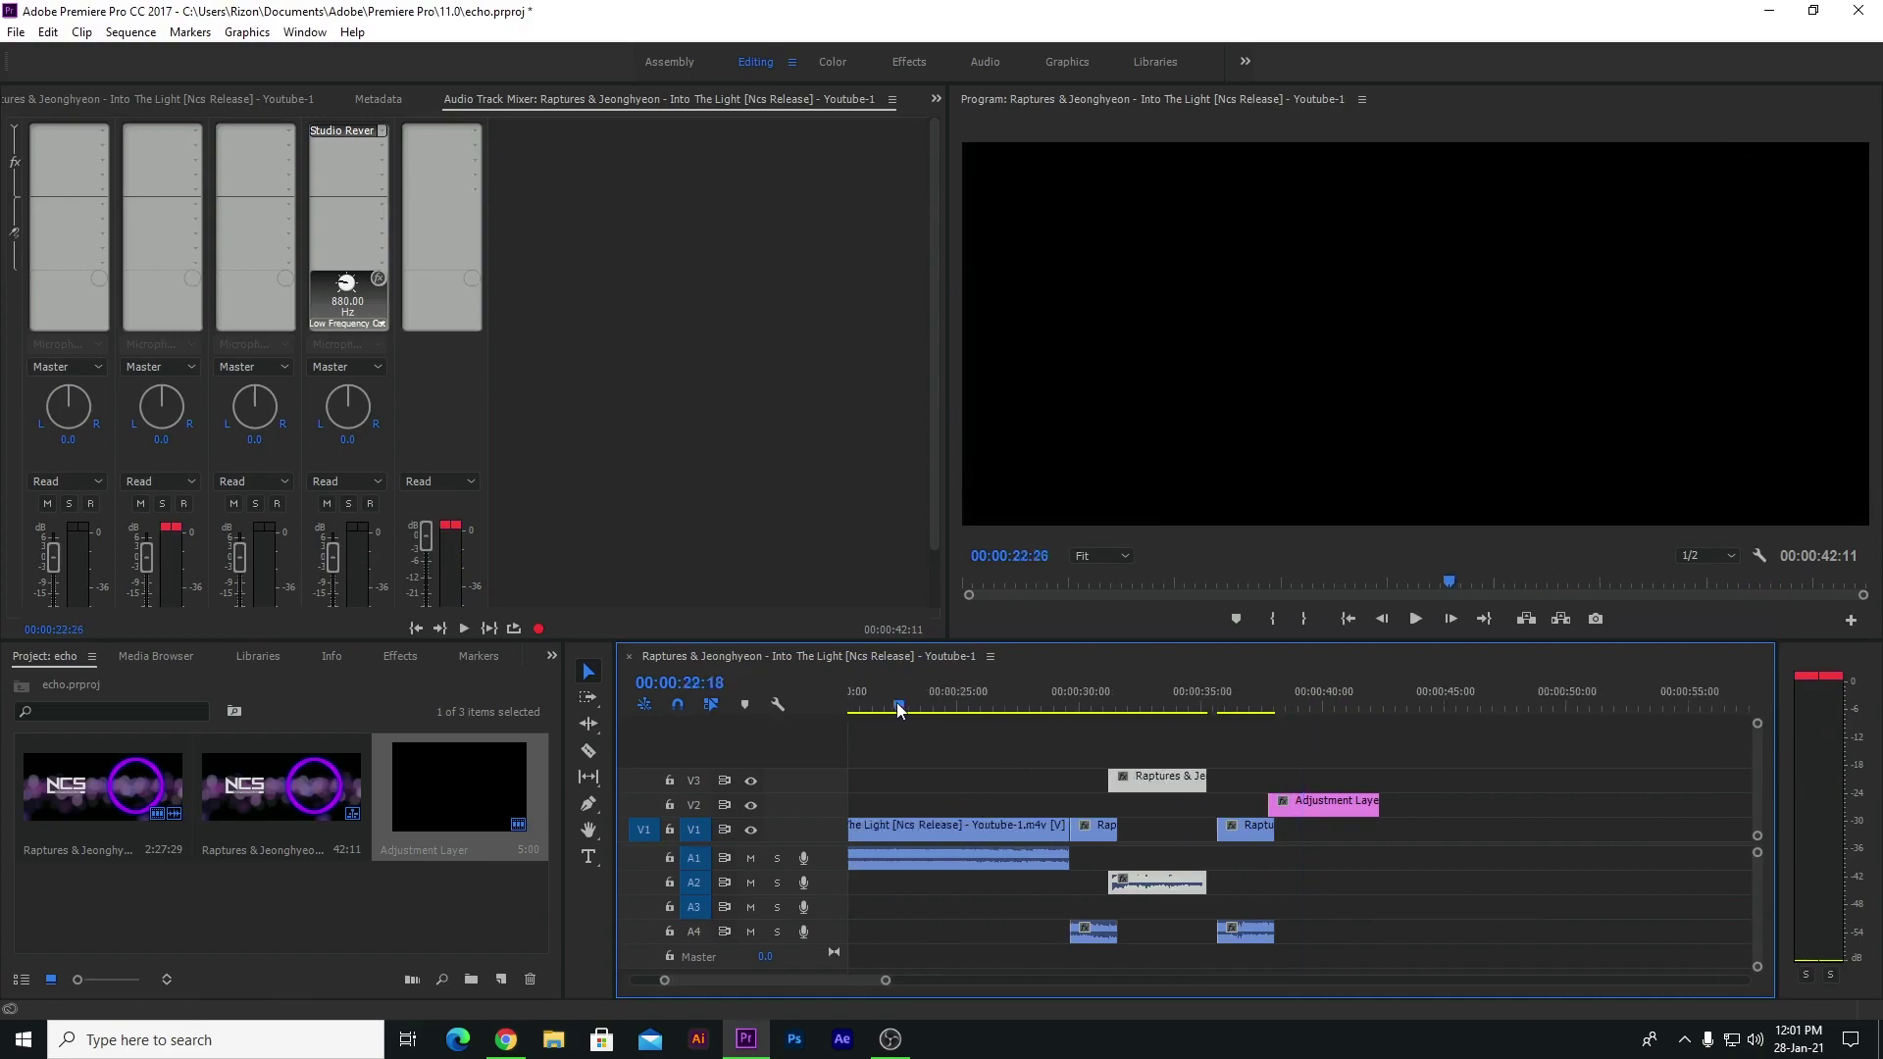
scroll(900, 702, "up", 3)
left_click(1069, 767)
key("c")
left_click(1070, 831)
left_click(1139, 834)
key("v")
left_click(1114, 861)
left_click_drag(1110, 859, 1106, 907)
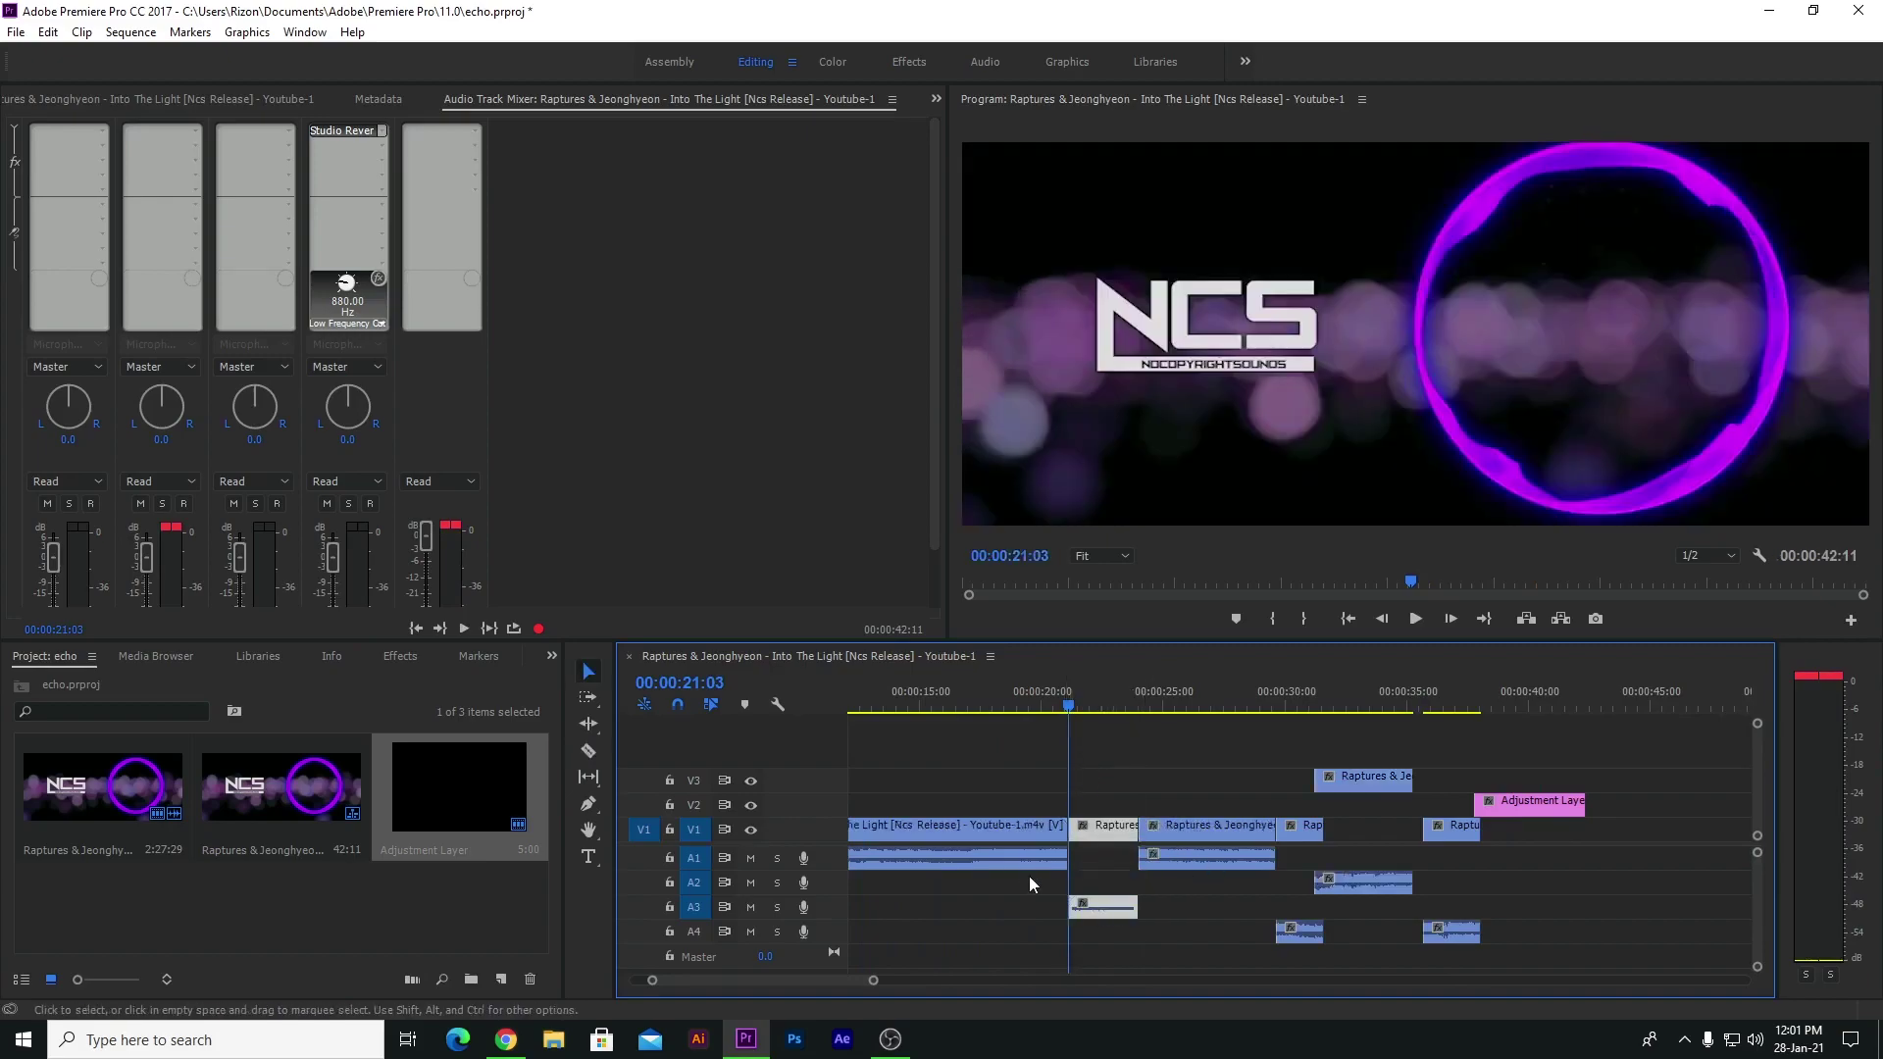
- Mute A1 and move the short segment's audio from A3 down to A4
left_click(1171, 861)
left_click(750, 858)
left_click(1092, 909)
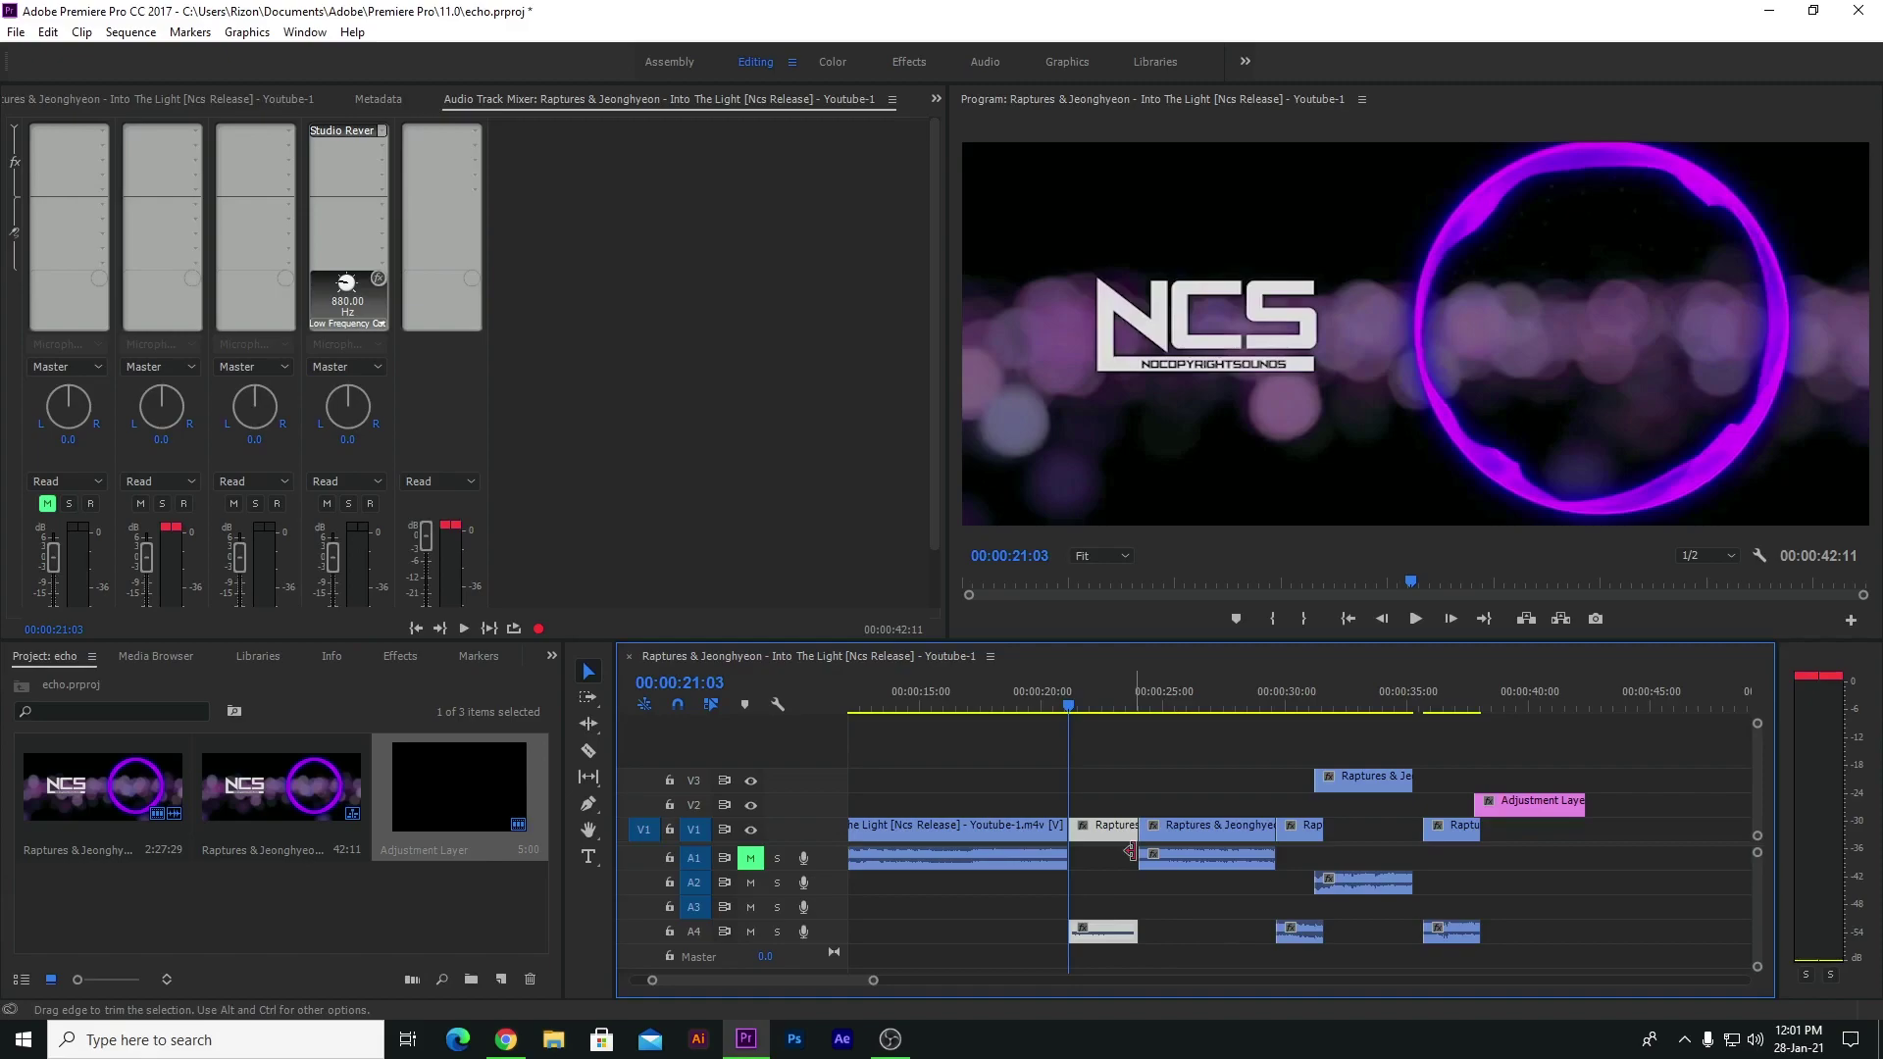
- Play the sequence with A1 muted to hear the reverb on the new A4 segment, stopping at 00:00:30:23
key("space")
left_click(982, 698)
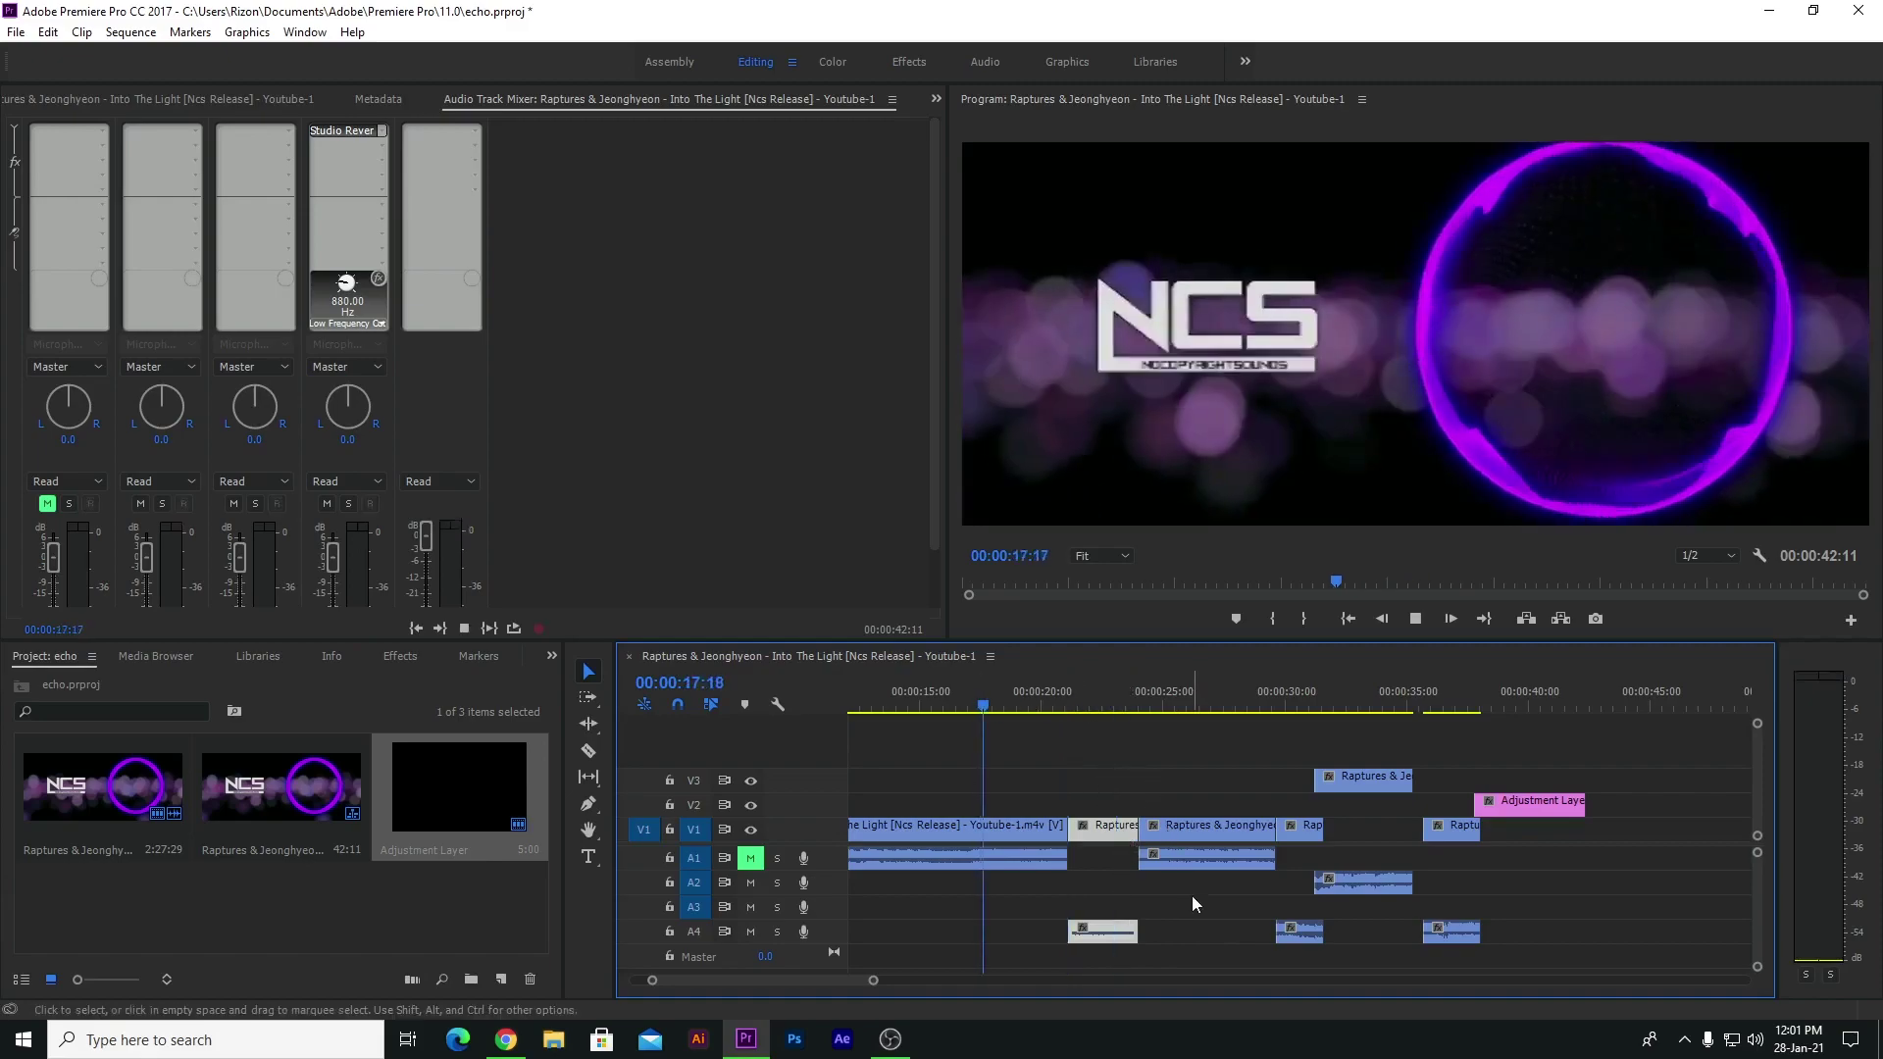
left_click_drag(1010, 708, 1065, 726)
key("space")
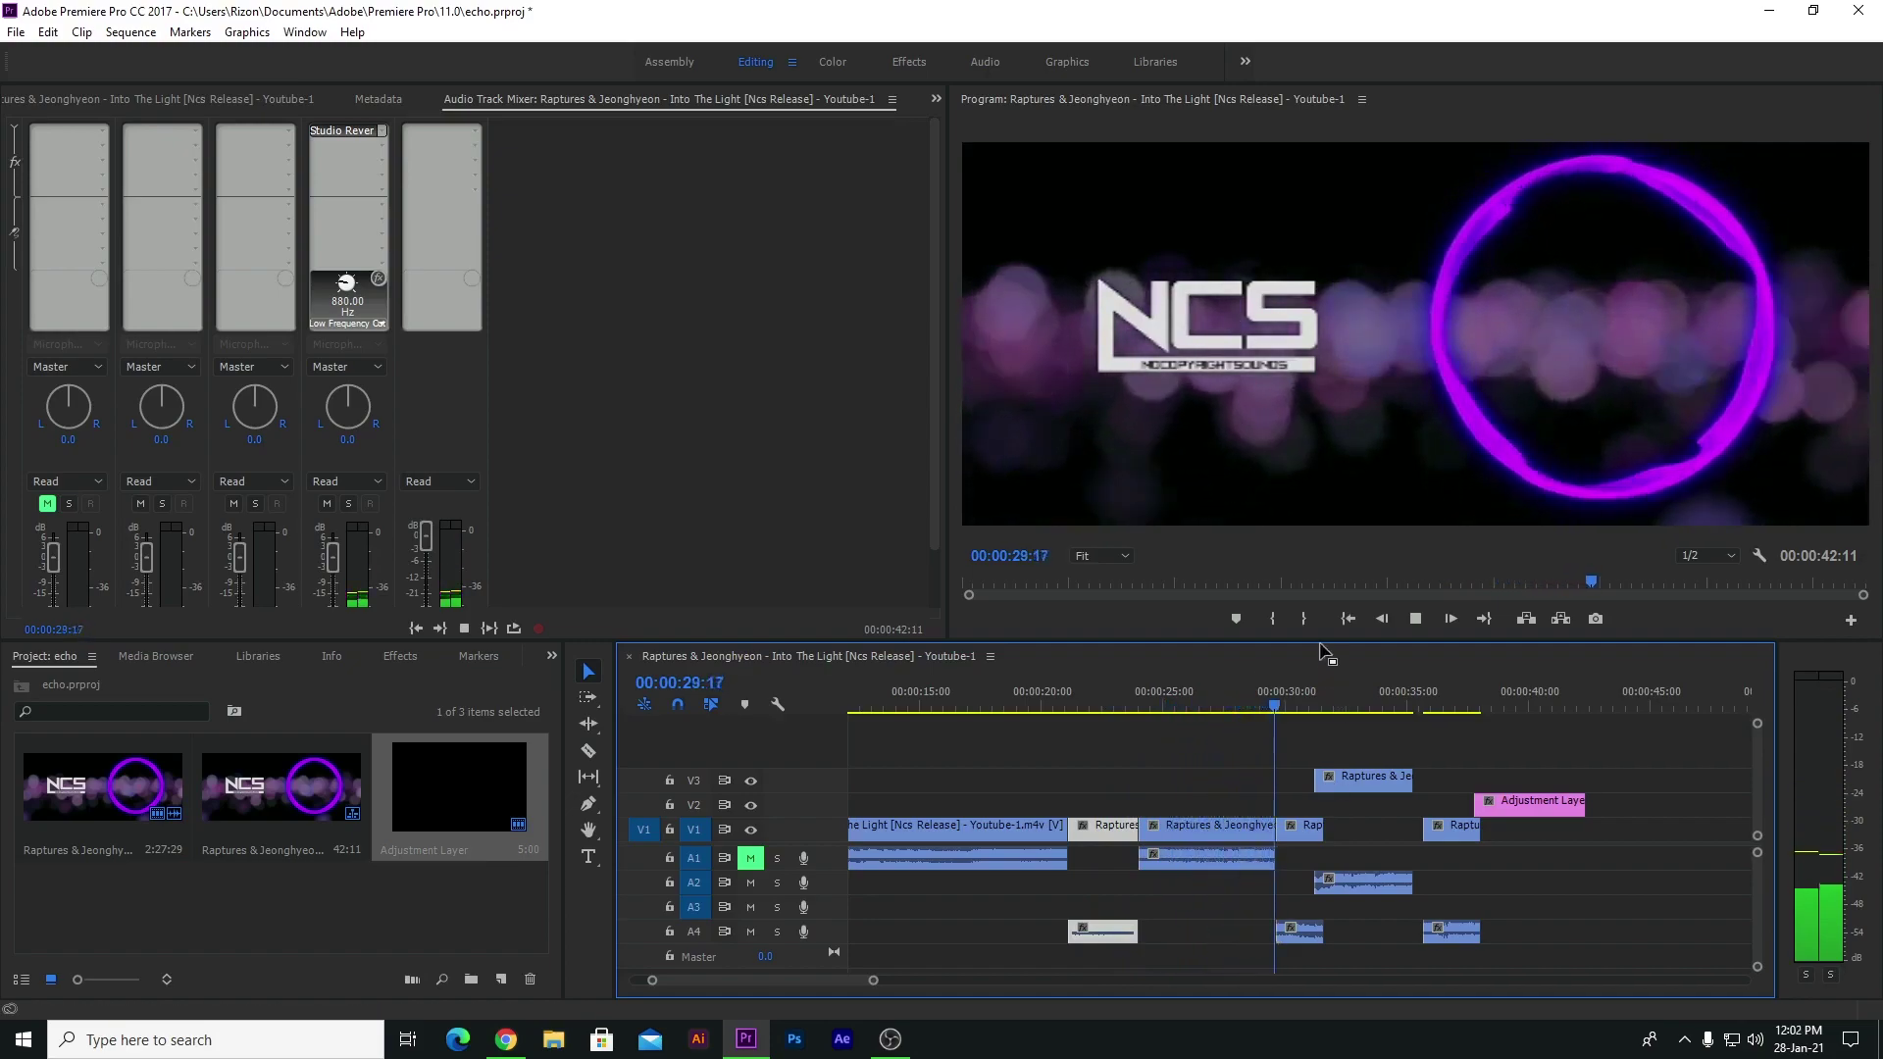
left_click(1413, 624)
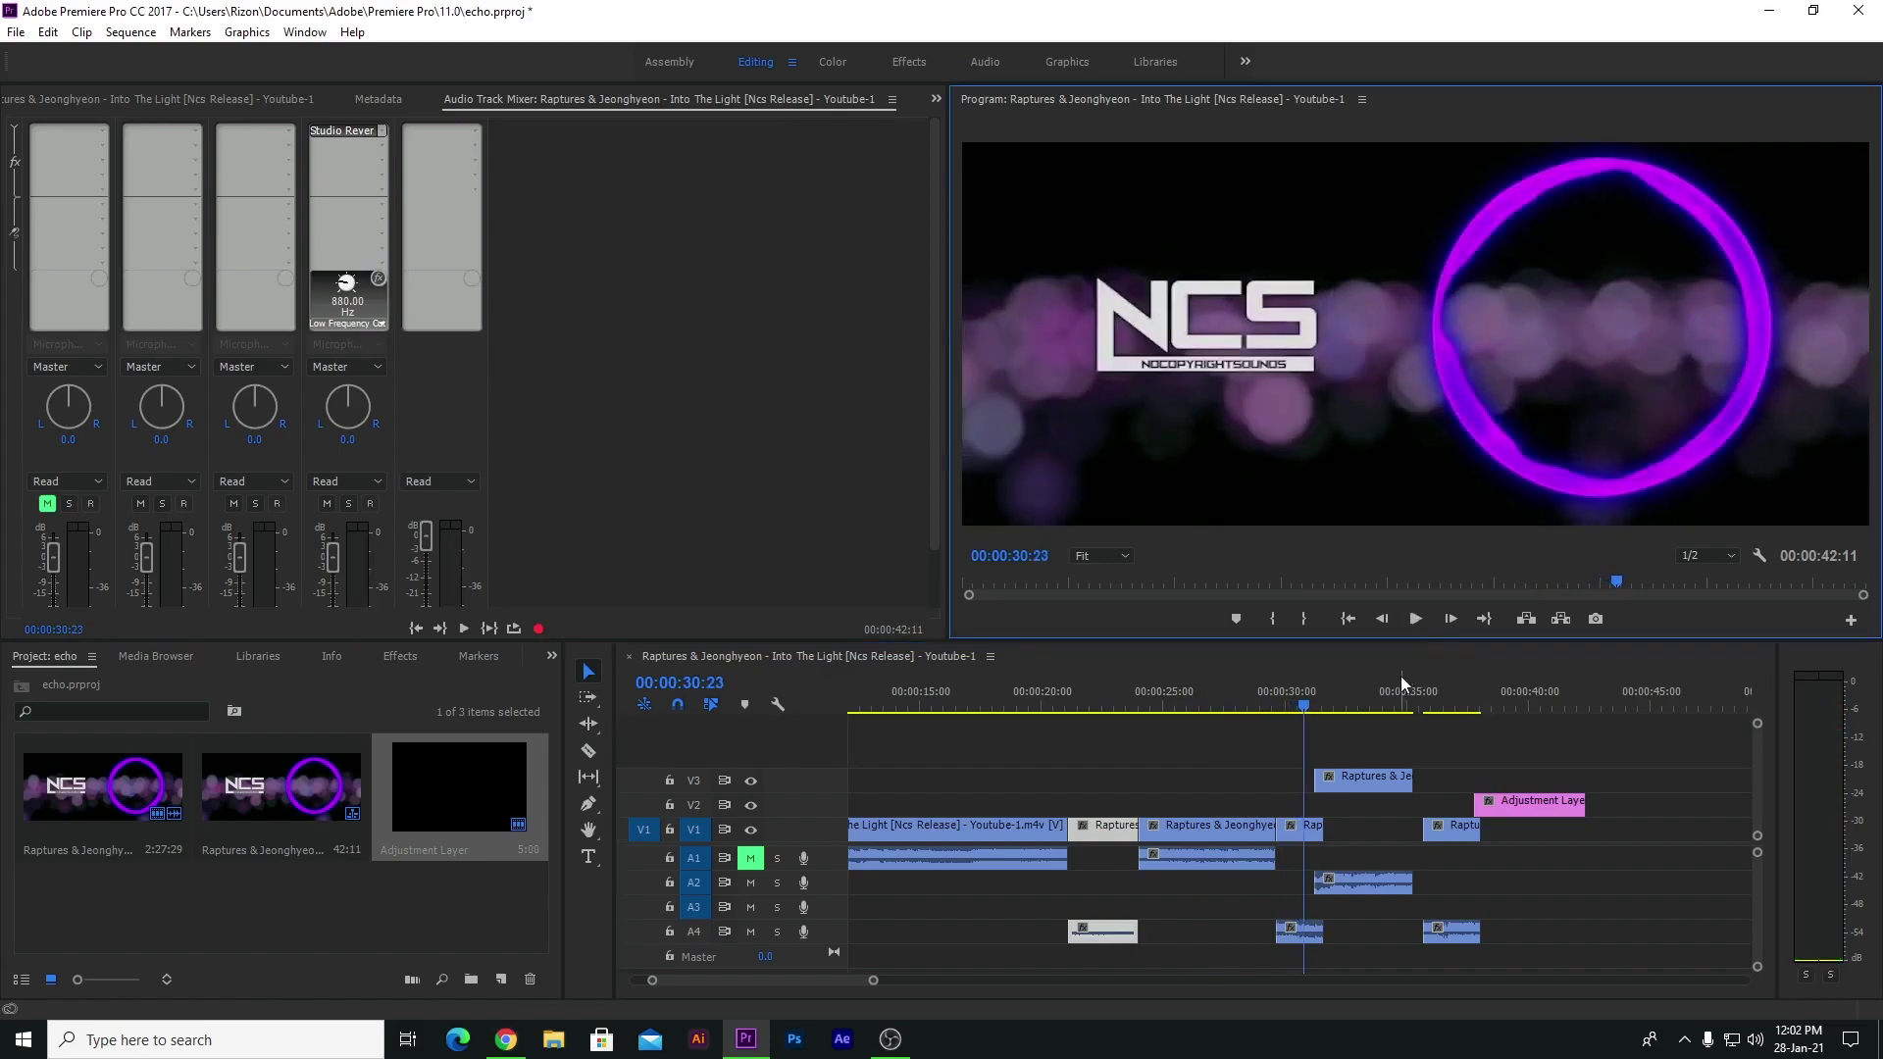